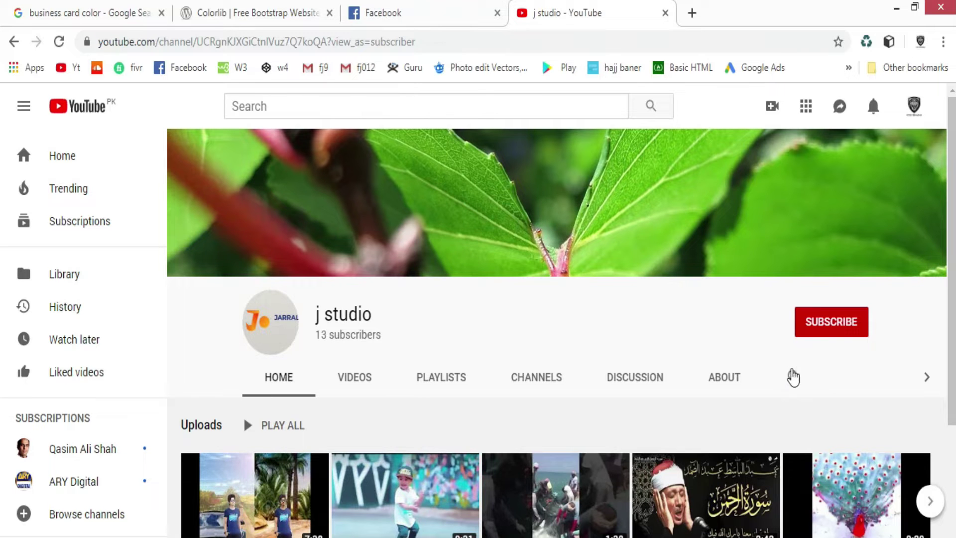
Step: Subscribe to the j studio channel with the red Subscribe button on its YouTube page
{"action": "left_click", "coordinate": [813, 333]}
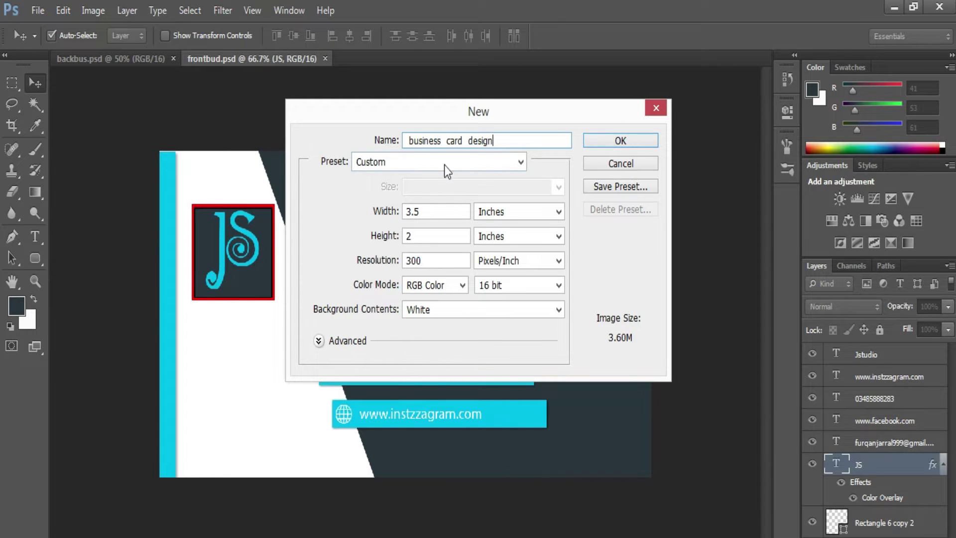
Step: Name the document 'business card design', Custom preset, 3.5 × 2 inches at 300 pixels/inch
{"action": "left_click_drag", "start_coordinate": [508, 140], "coordinate": [407, 140]}
{"action": "left_click", "coordinate": [422, 155]}
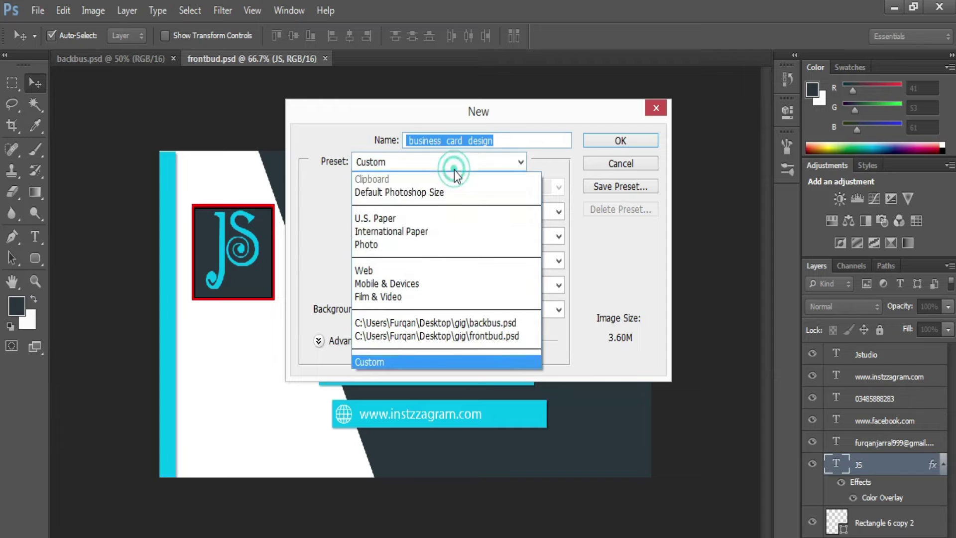
{"action": "left_click", "coordinate": [425, 359]}
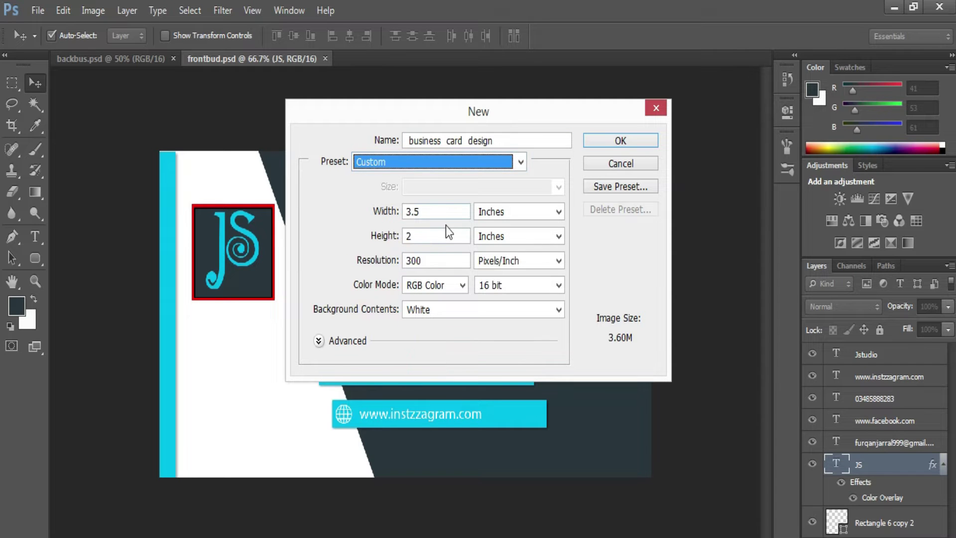
{"action": "double_click", "coordinate": [445, 210]}
{"action": "double_click", "coordinate": [433, 236]}
{"action": "double_click", "coordinate": [438, 260]}
{"action": "type", "text": "1"}
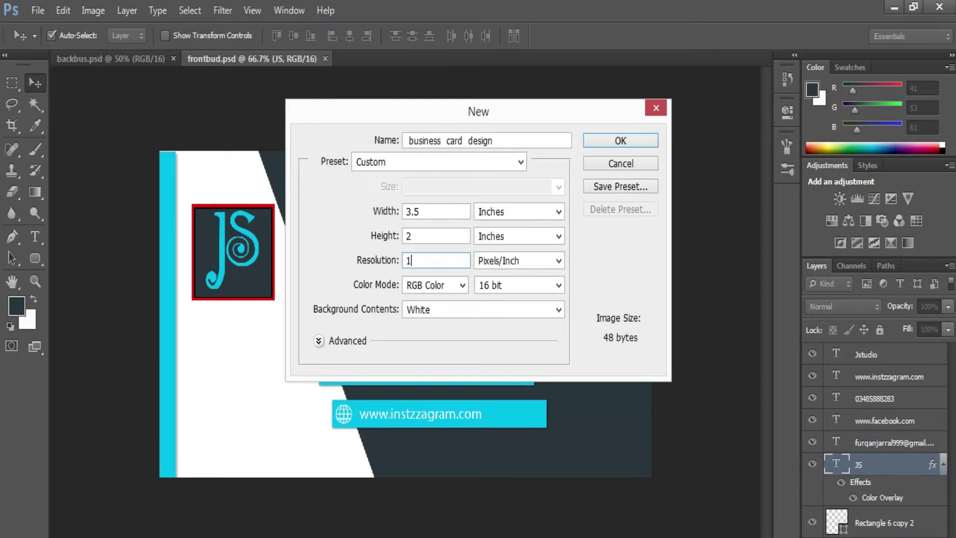
{"action": "key", "text": "BackSpace"}
{"action": "type", "text": "300"}
{"action": "left_click", "coordinate": [536, 269]}
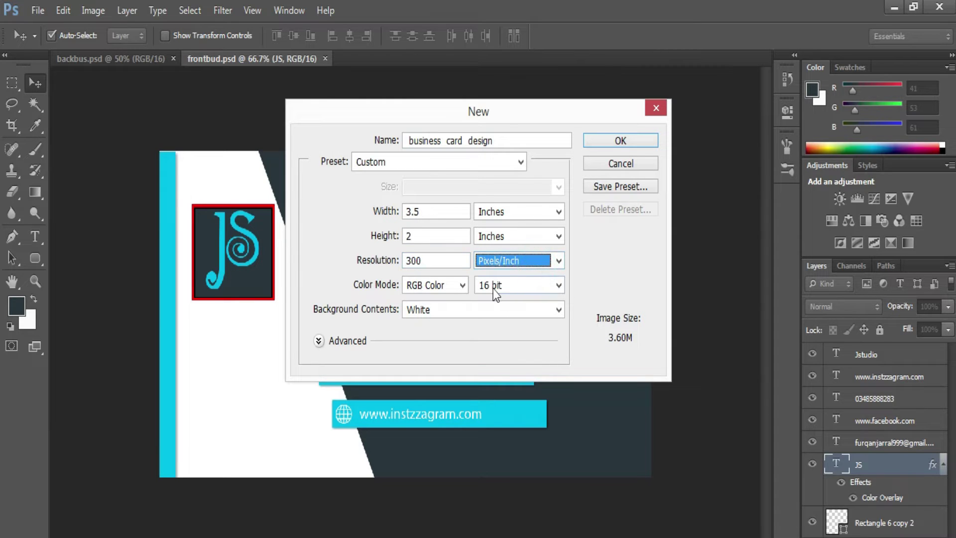
Step: Set 8-bit colour depth and a White background, then create the document
{"action": "left_click", "coordinate": [496, 286]}
{"action": "left_click", "coordinate": [498, 338]}
{"action": "left_click", "coordinate": [500, 286]}
{"action": "left_click", "coordinate": [497, 327]}
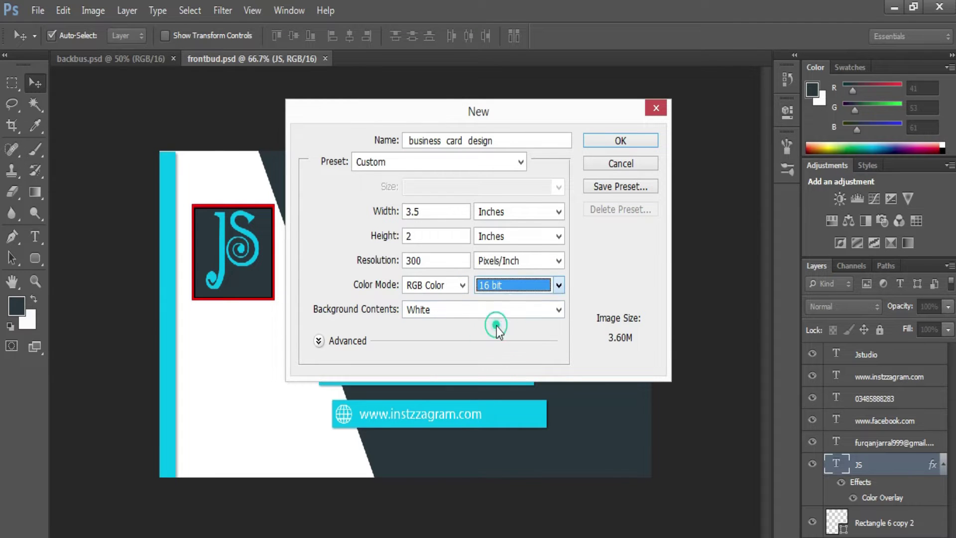
{"action": "left_click", "coordinate": [507, 294]}
{"action": "left_click", "coordinate": [508, 313]}
{"action": "left_click", "coordinate": [460, 310]}
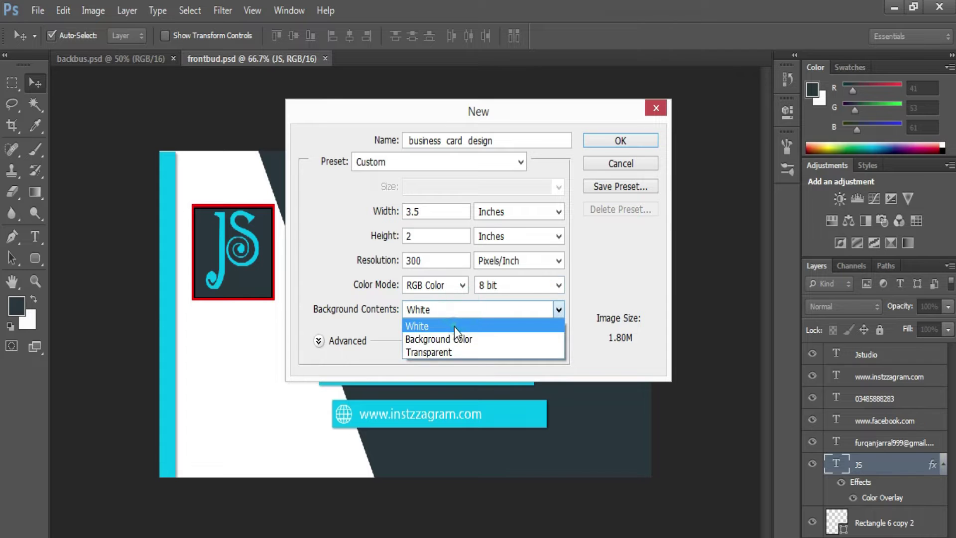
{"action": "left_click", "coordinate": [454, 325]}
{"action": "key", "text": "Down"}
{"action": "key", "text": "Down"}
{"action": "key", "text": "Up"}
{"action": "key", "text": "Up"}
{"action": "left_click", "coordinate": [620, 141]}
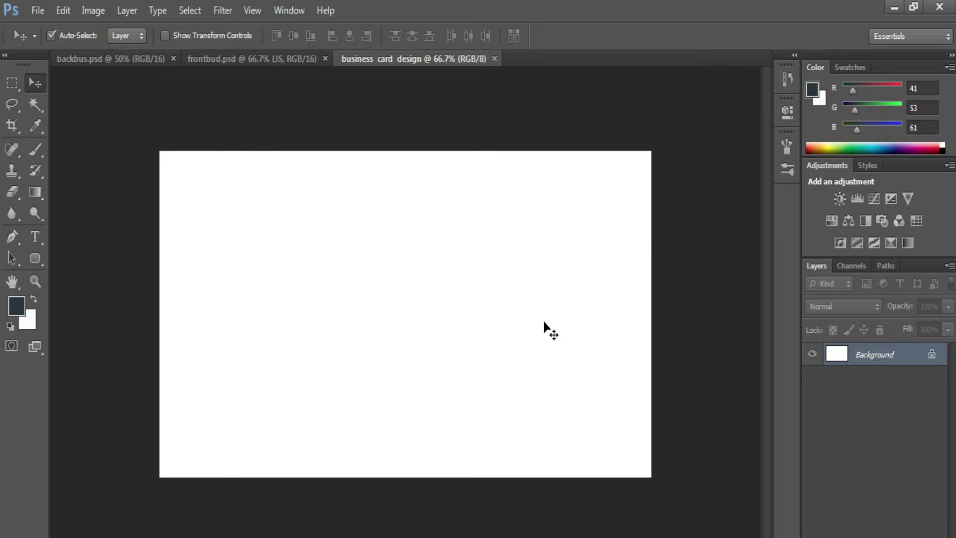
Step: Draw a dark slate rectangle from the top edge to the bottom-right, leaving a white left strip
{"action": "left_click", "coordinate": [37, 264]}
{"action": "left_click", "coordinate": [103, 255]}
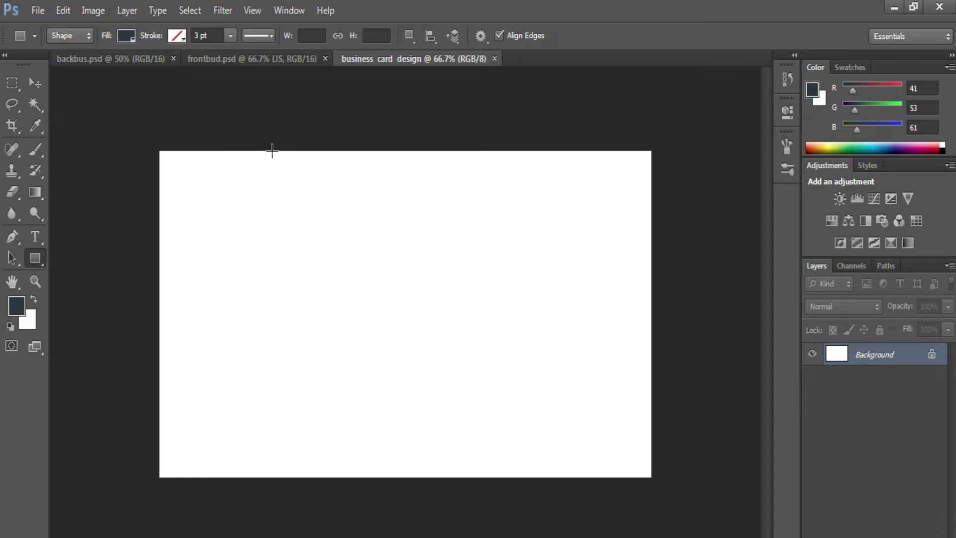
{"action": "mouse_move", "coordinate": [281, 151]}
{"action": "left_mouse_down"}
{"action": "mouse_move", "coordinate": [671, 471]}
{"action": "mouse_move", "coordinate": [653, 483]}
{"action": "left_mouse_up"}
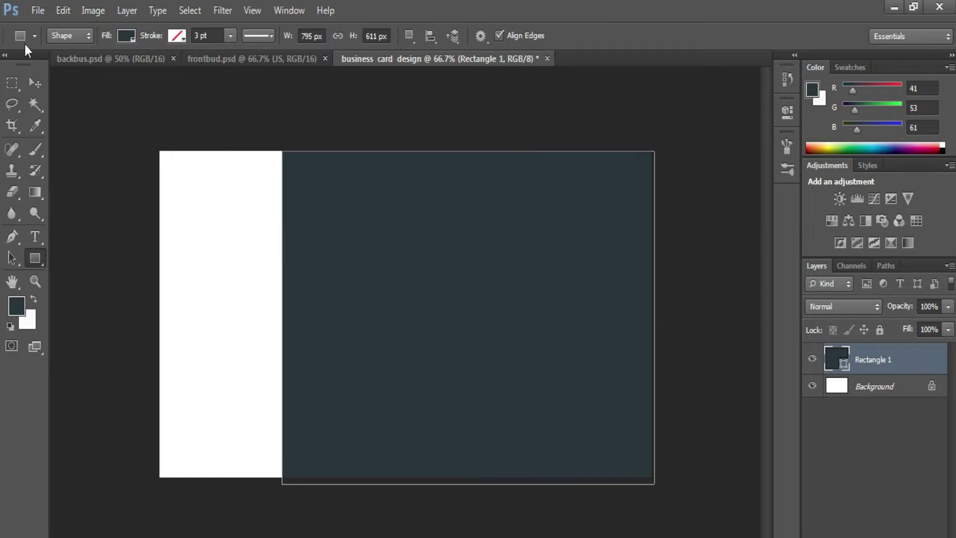
{"action": "left_click", "coordinate": [36, 82]}
{"action": "left_click", "coordinate": [306, 191]}
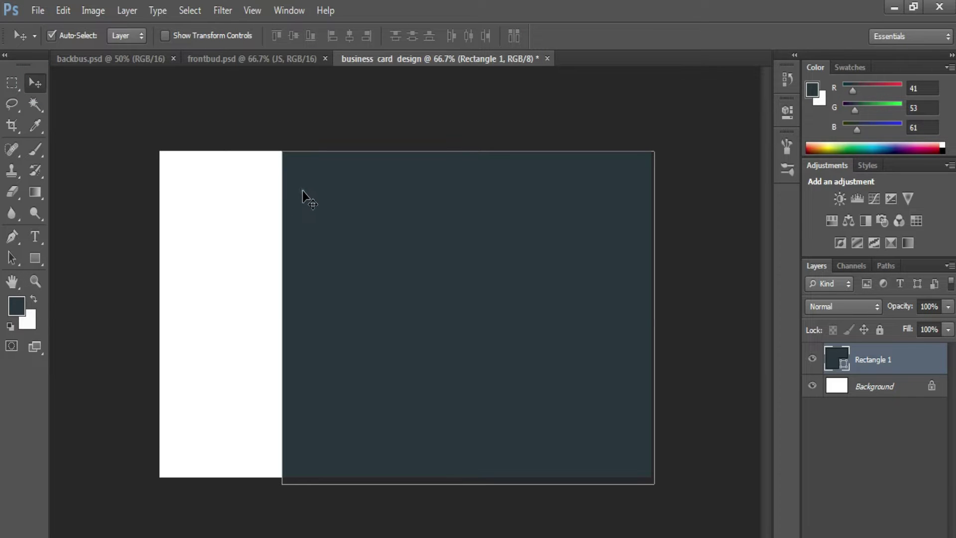
Step: Skew the dark rectangle's bottom-left corner right so its left edge slants diagonally
{"action": "key", "text": "ctrl+t"}
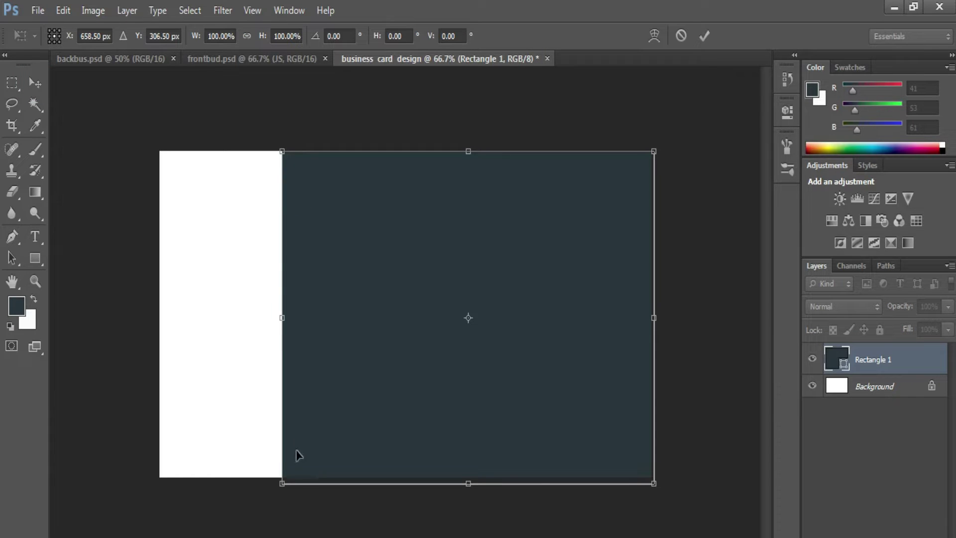
{"action": "mouse_move", "coordinate": [281, 485]}
{"action": "left_mouse_down"}
{"action": "mouse_move", "coordinate": [378, 486]}
{"action": "mouse_move", "coordinate": [385, 478]}
{"action": "left_mouse_up"}
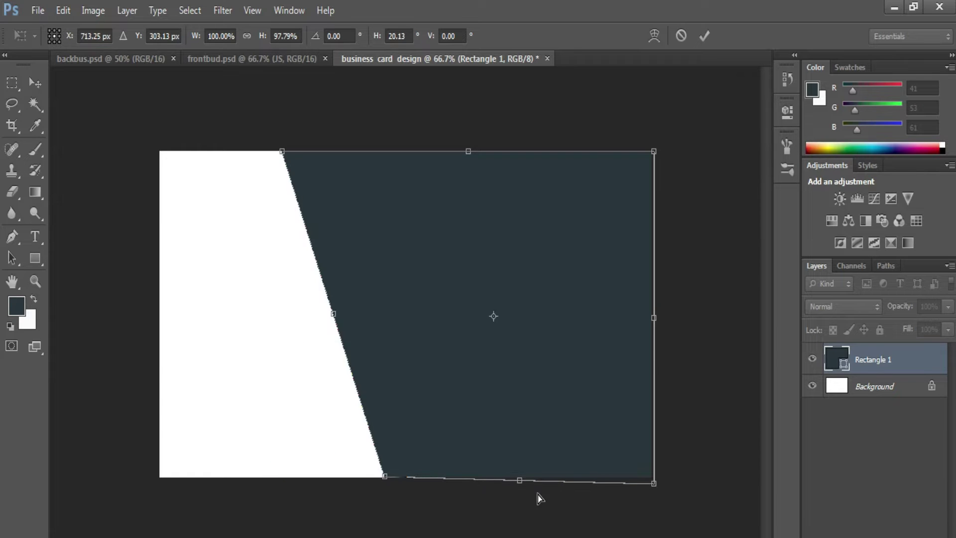
{"action": "left_click_drag", "start_coordinate": [654, 487], "coordinate": [653, 478]}
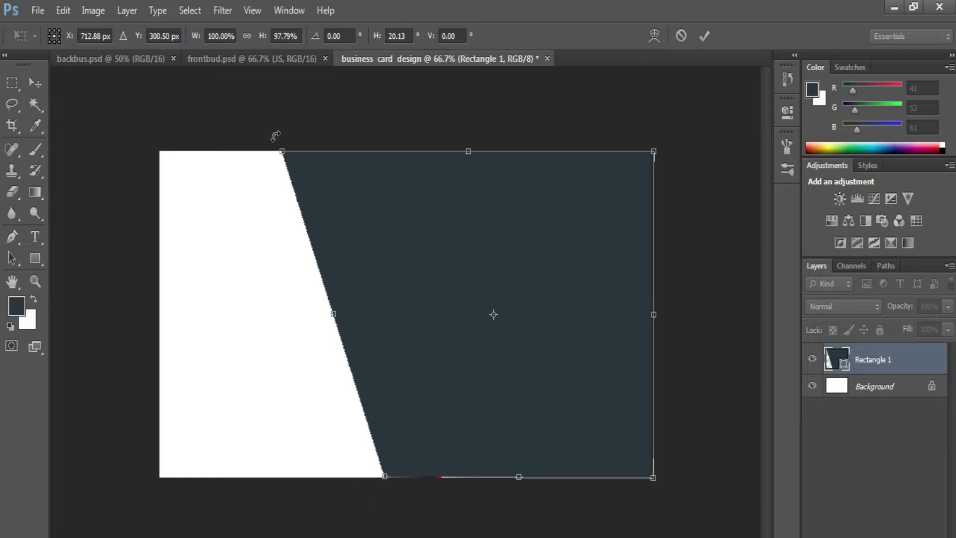
{"action": "left_click_drag", "start_coordinate": [282, 151], "coordinate": [287, 151]}
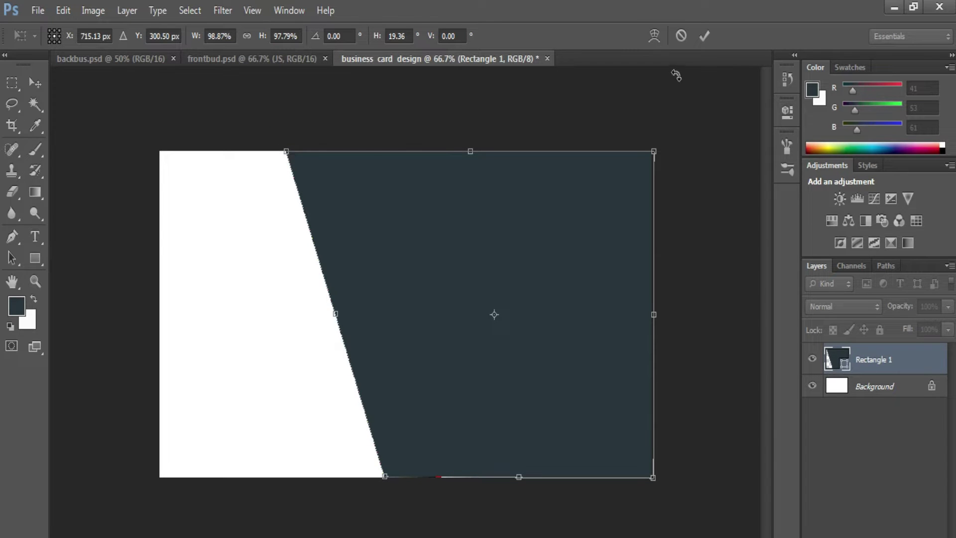
{"action": "left_click", "coordinate": [701, 44]}
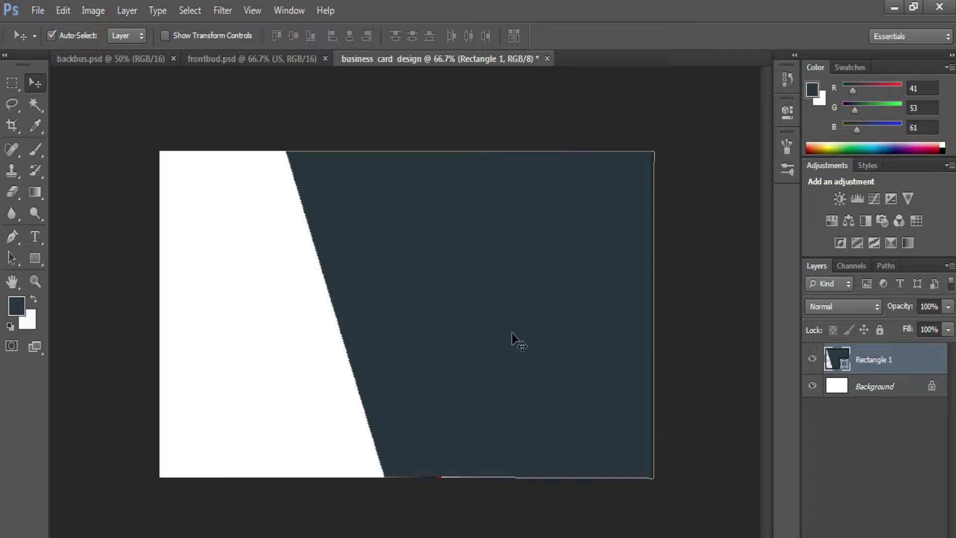
Step: Free-transform the rectangle again, adjusting its bottom edge slightly, and commit
{"action": "left_click", "coordinate": [545, 336]}
{"action": "key", "text": "ctrl+t"}
{"action": "left_click_drag", "start_coordinate": [467, 480], "coordinate": [476, 486]}
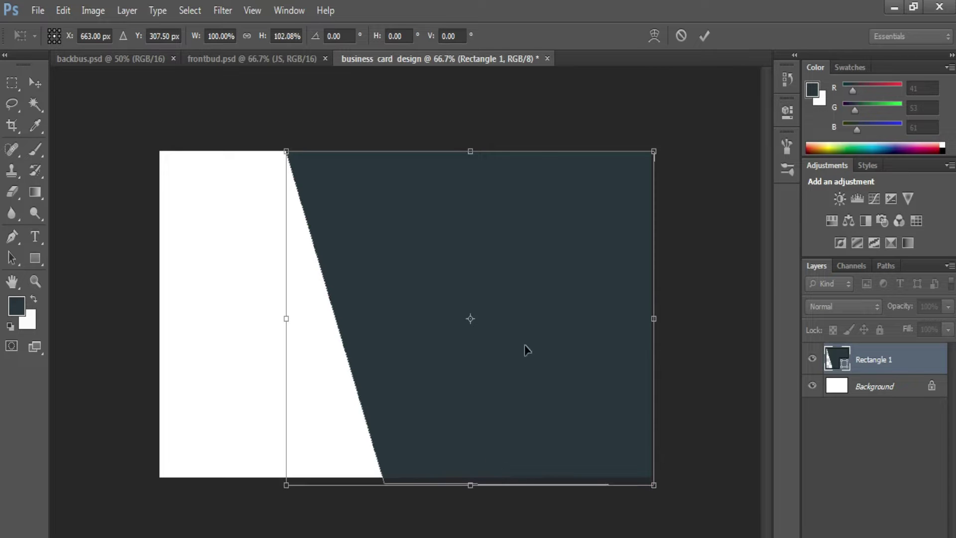
{"action": "left_click", "coordinate": [704, 36]}
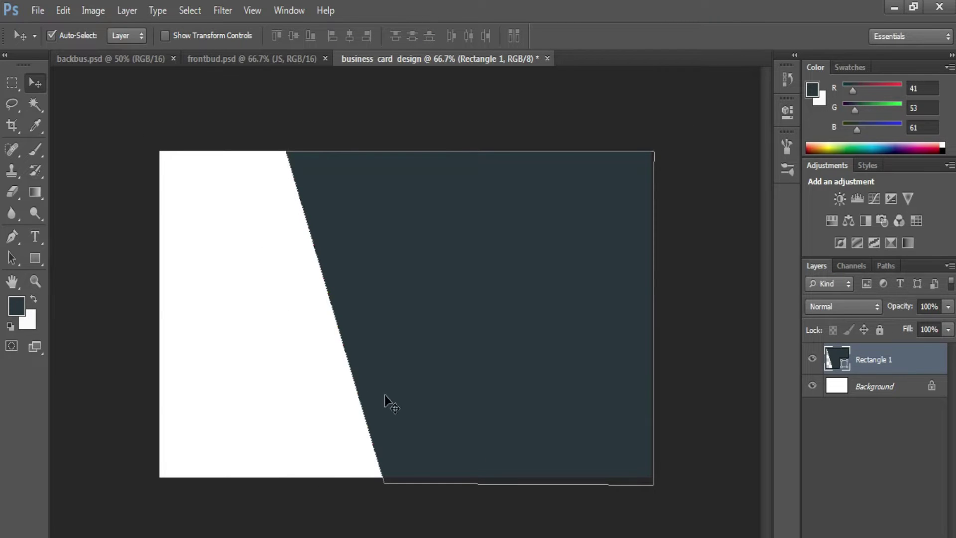
Step: Draw a tall narrow rectangle along the card's left edge and nudge it into place
{"action": "key", "text": "i"}
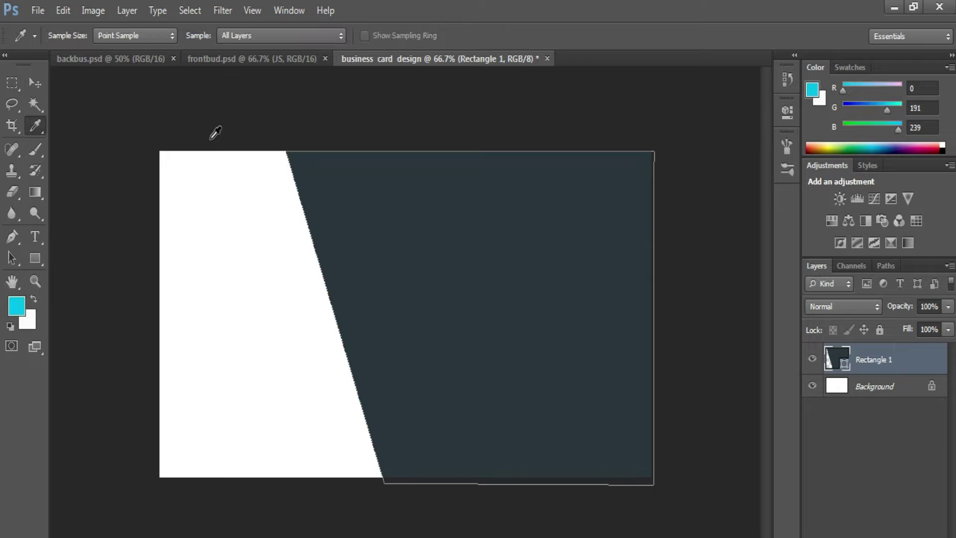
{"action": "left_click", "coordinate": [34, 255]}
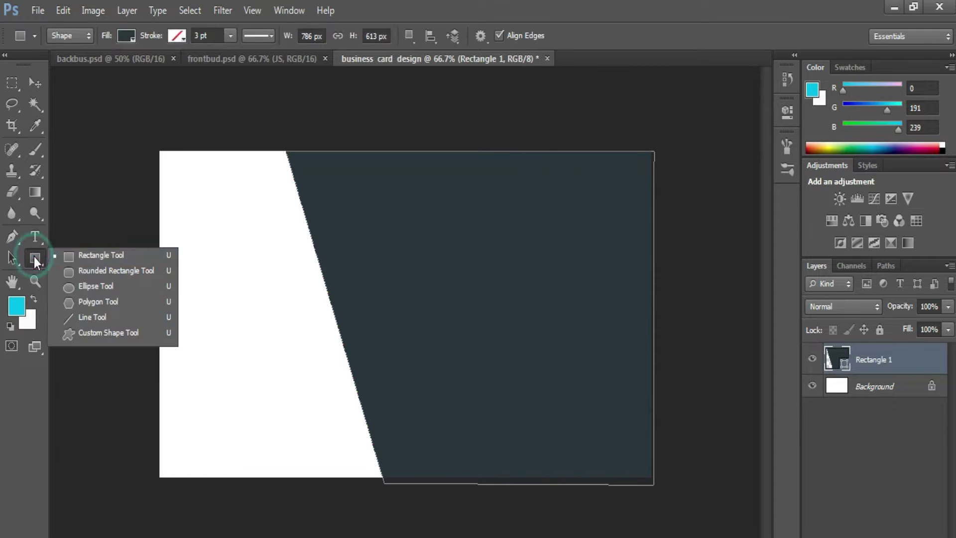
{"action": "left_click", "coordinate": [68, 255]}
{"action": "mouse_move", "coordinate": [145, 142]}
{"action": "left_mouse_down"}
{"action": "mouse_move", "coordinate": [166, 500]}
{"action": "mouse_move", "coordinate": [165, 484]}
{"action": "left_mouse_up"}
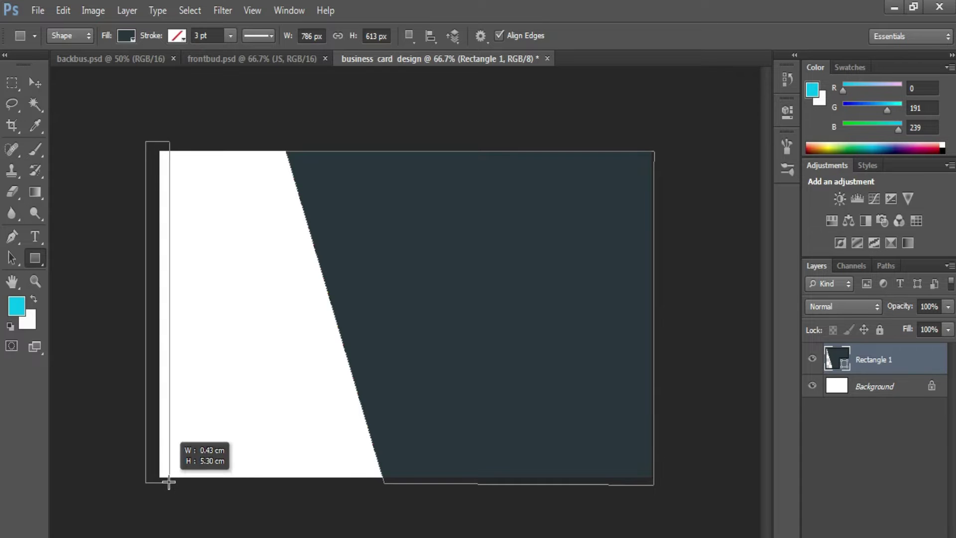
{"action": "left_click_drag", "start_coordinate": [166, 484], "coordinate": [165, 476]}
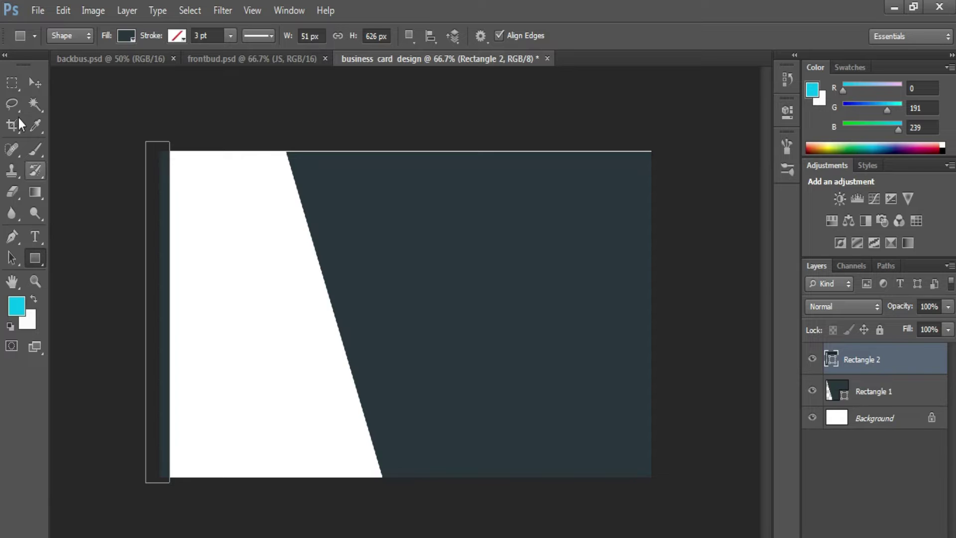
{"action": "left_click", "coordinate": [35, 83]}
{"action": "left_click_drag", "start_coordinate": [165, 230], "coordinate": [166, 232]}
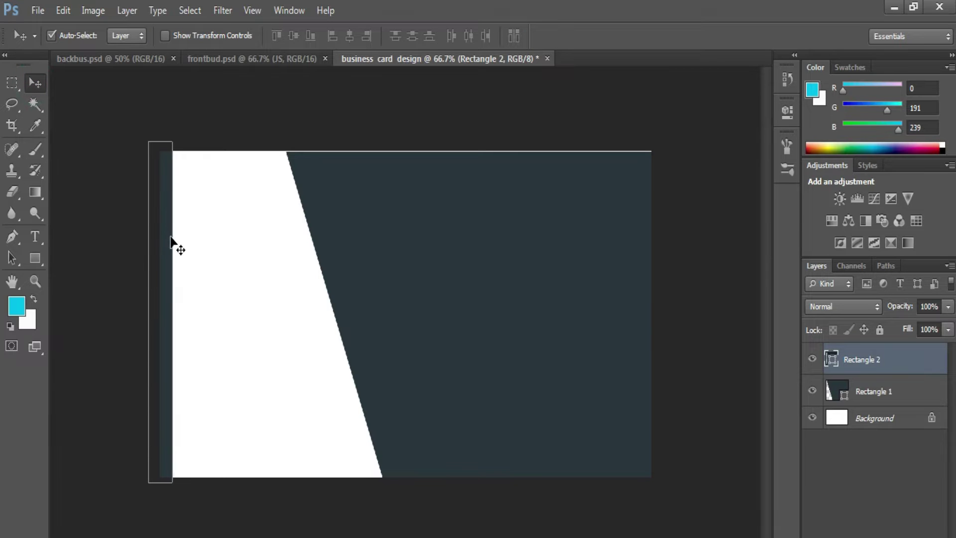
Step: Give the narrow bar a cyan 00bfef Color Overlay layer style
{"action": "double_click", "coordinate": [840, 360]}
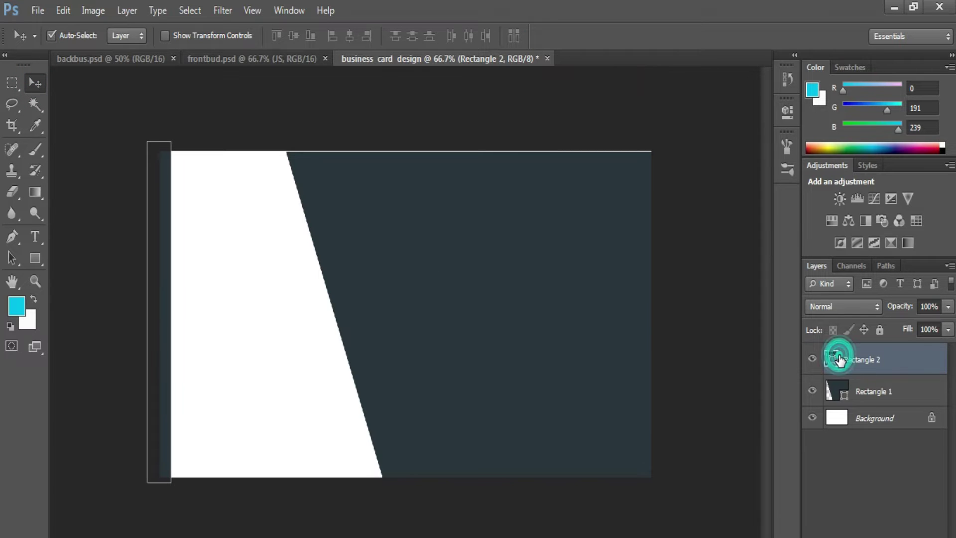
{"action": "left_click", "coordinate": [527, 445]}
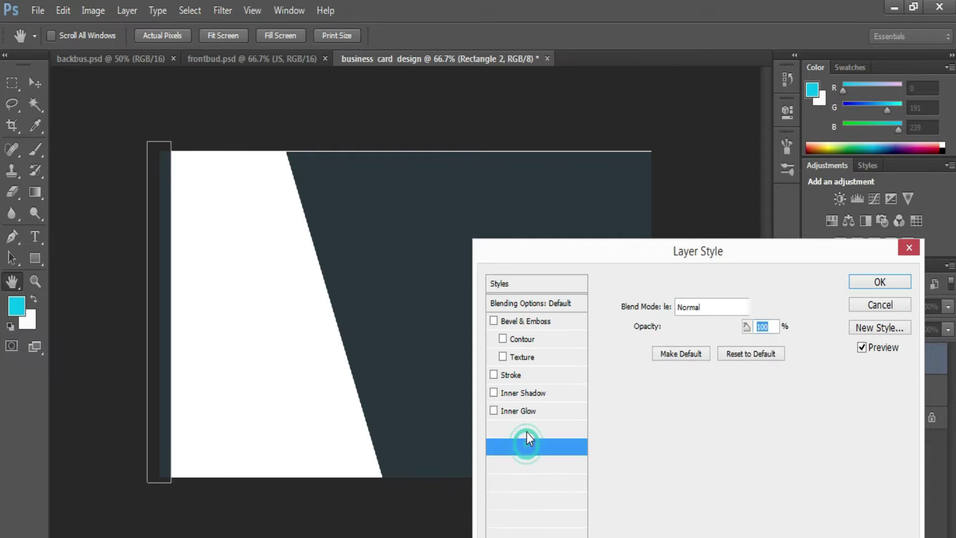
{"action": "left_click_drag", "start_coordinate": [735, 247], "coordinate": [770, 102]}
{"action": "left_click", "coordinate": [801, 161]}
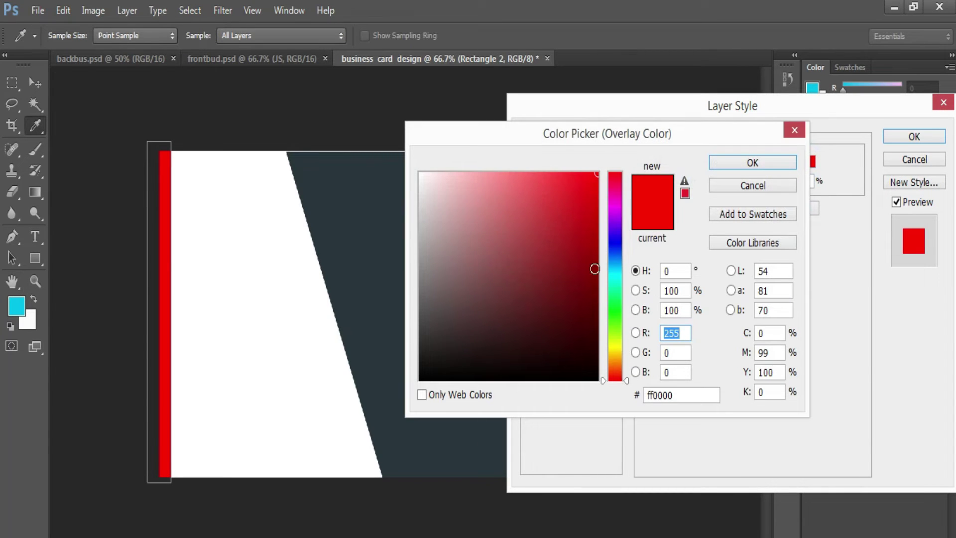
{"action": "left_click", "coordinate": [678, 395]}
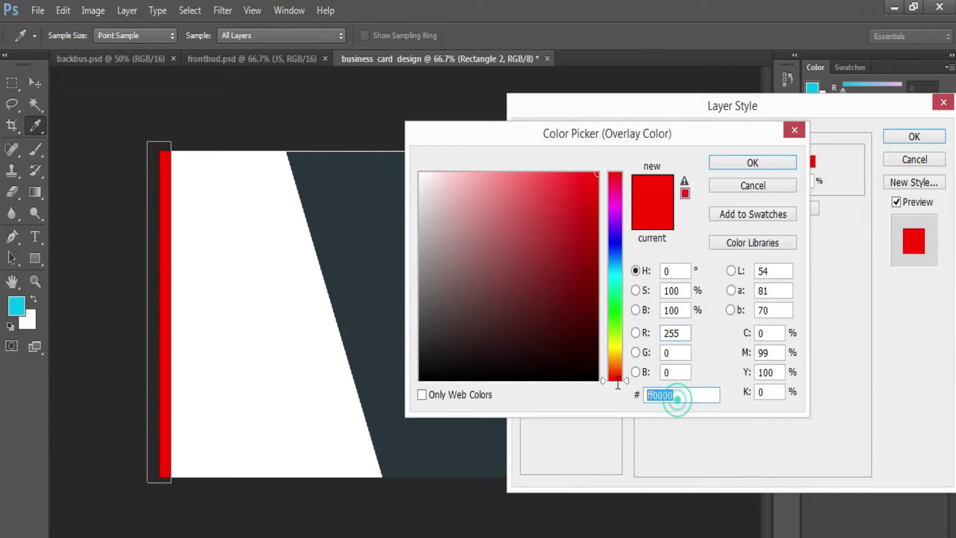
{"action": "key", "text": "BackSpace"}
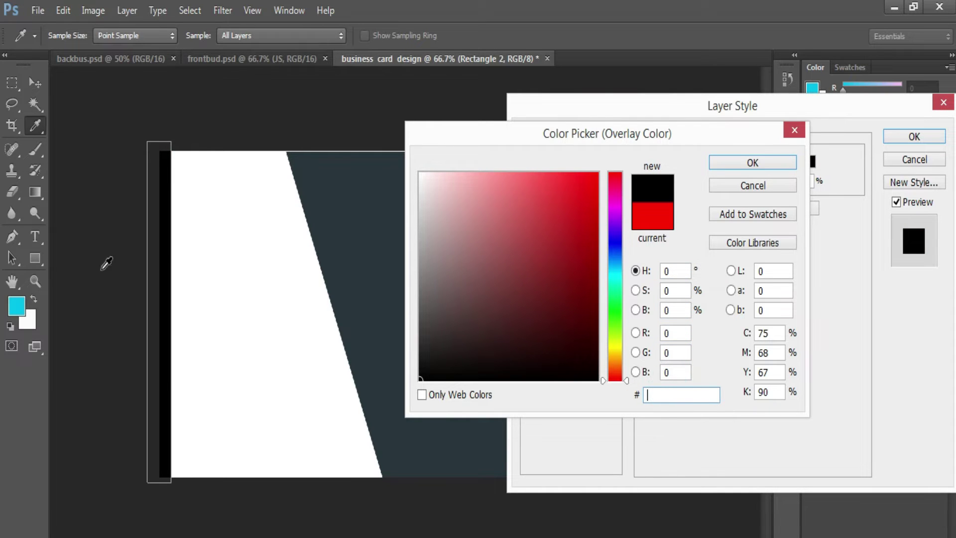
{"action": "left_click", "coordinate": [21, 303]}
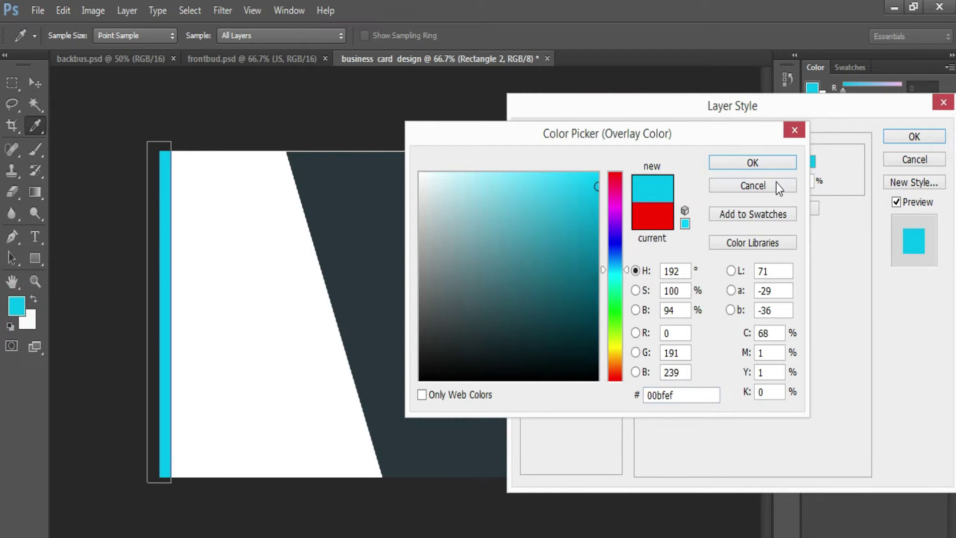
{"action": "left_click", "coordinate": [789, 165]}
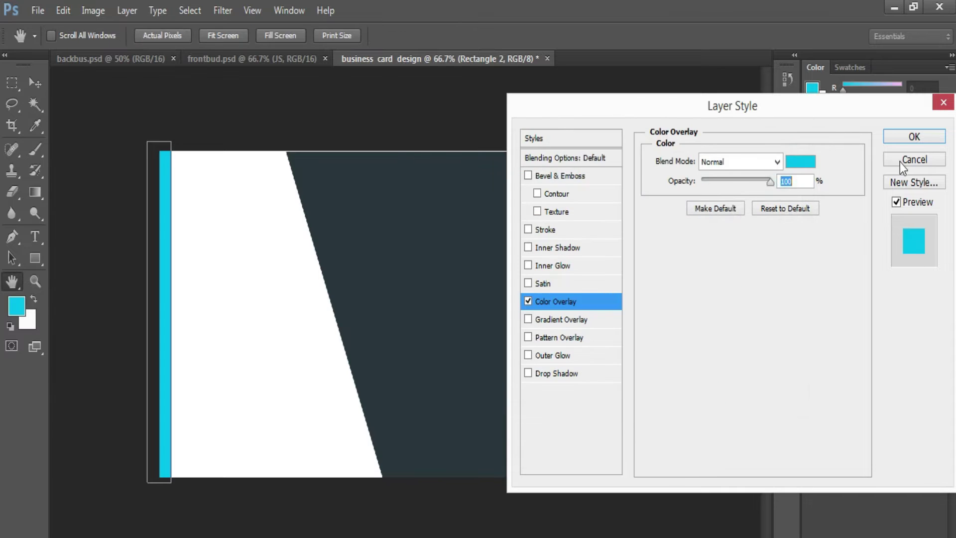
{"action": "left_click", "coordinate": [894, 145]}
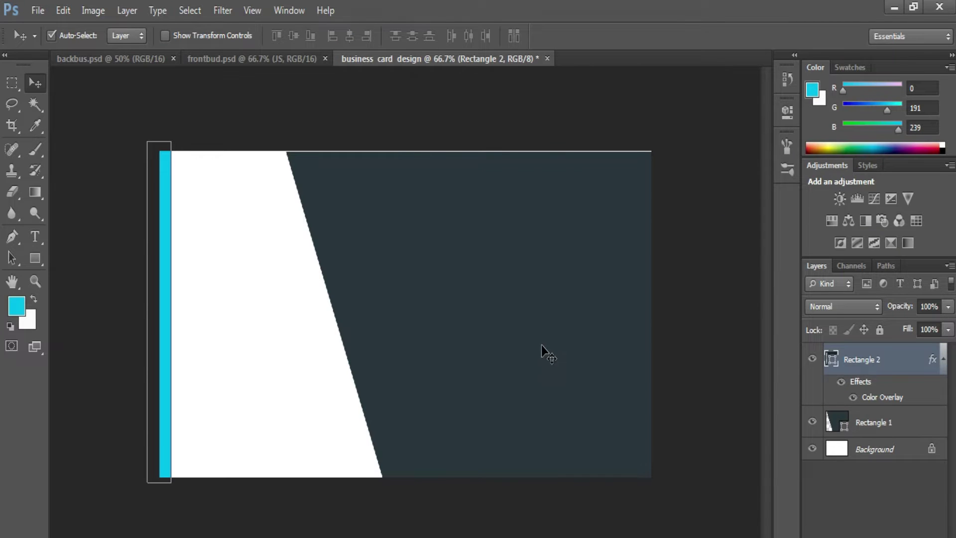
Step: Add a Drop Shadow at 33% opacity to the Rectangle 2 cyan strip
{"action": "left_click", "coordinate": [374, 229]}
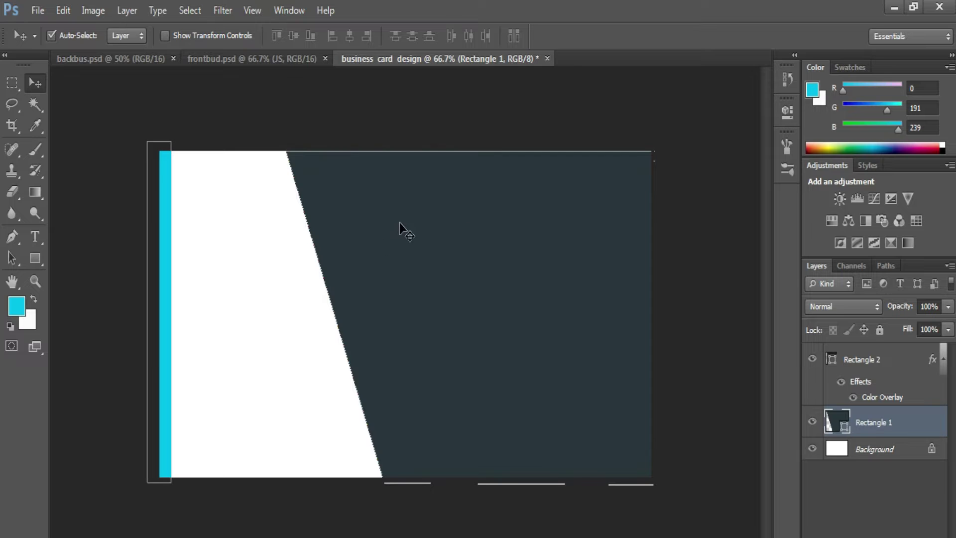
{"action": "left_click", "coordinate": [305, 298]}
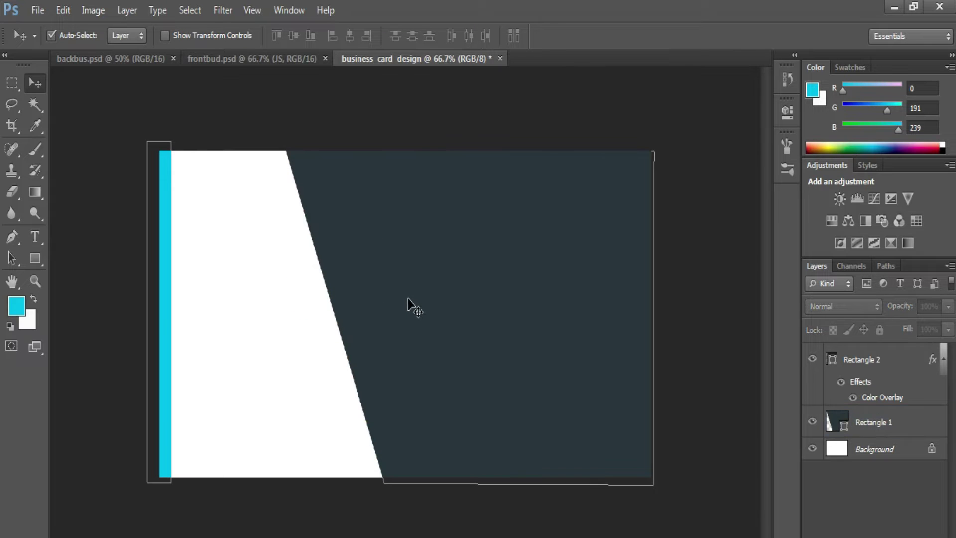
{"action": "left_click", "coordinate": [169, 340]}
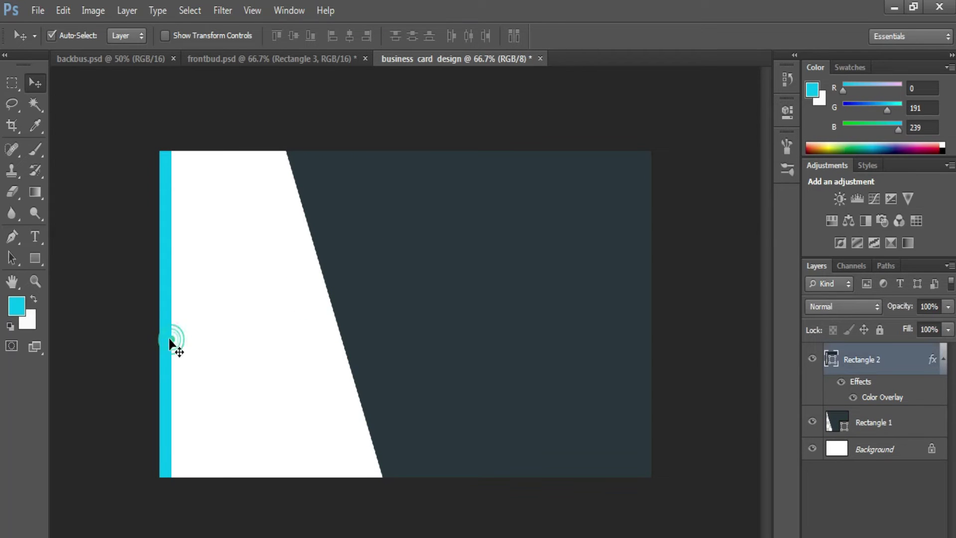
{"action": "left_click", "coordinate": [846, 356]}
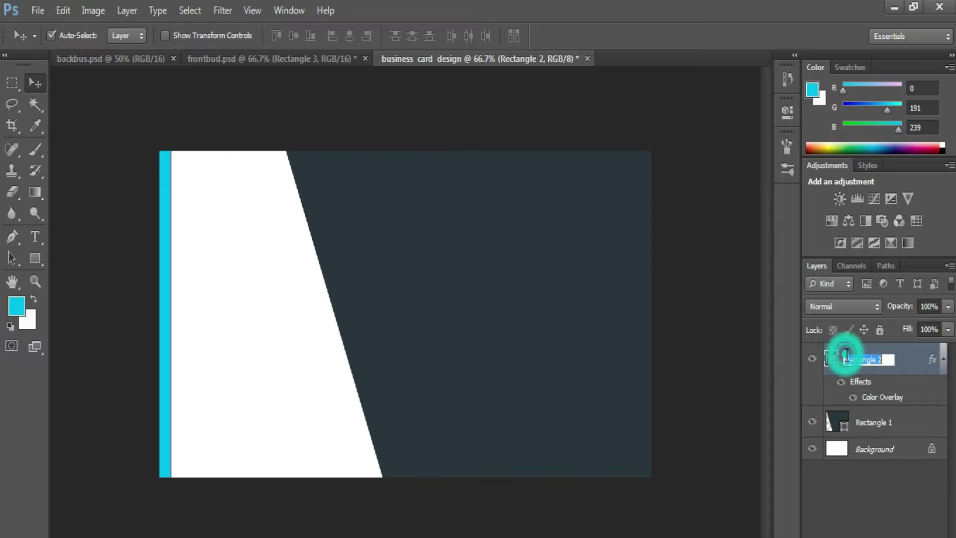
{"action": "double_click", "coordinate": [845, 357]}
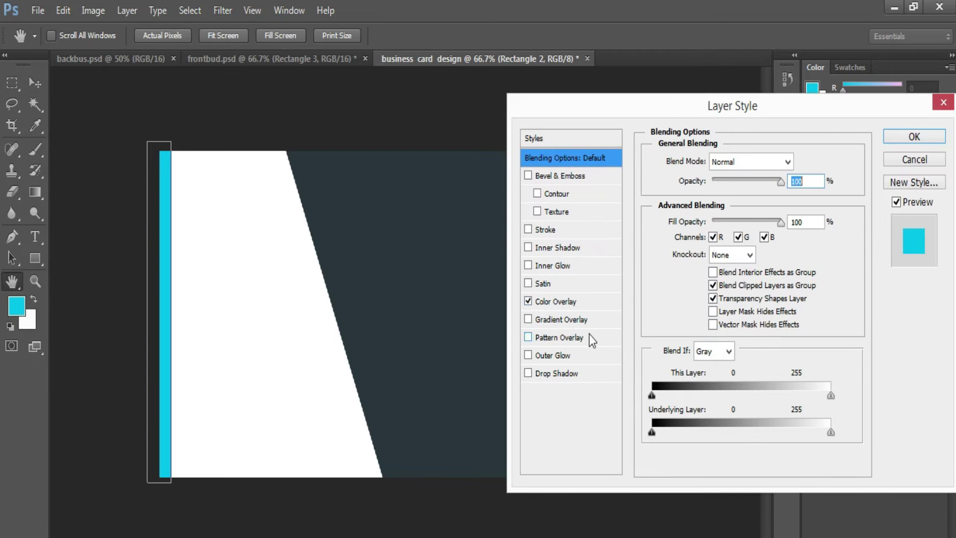
{"action": "left_click", "coordinate": [551, 375]}
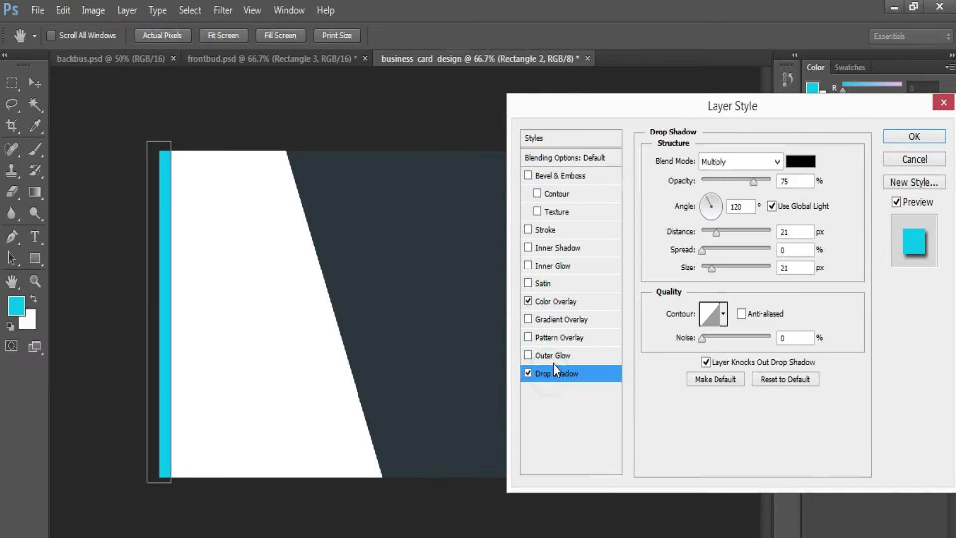
{"action": "left_click_drag", "start_coordinate": [754, 183], "coordinate": [732, 184]}
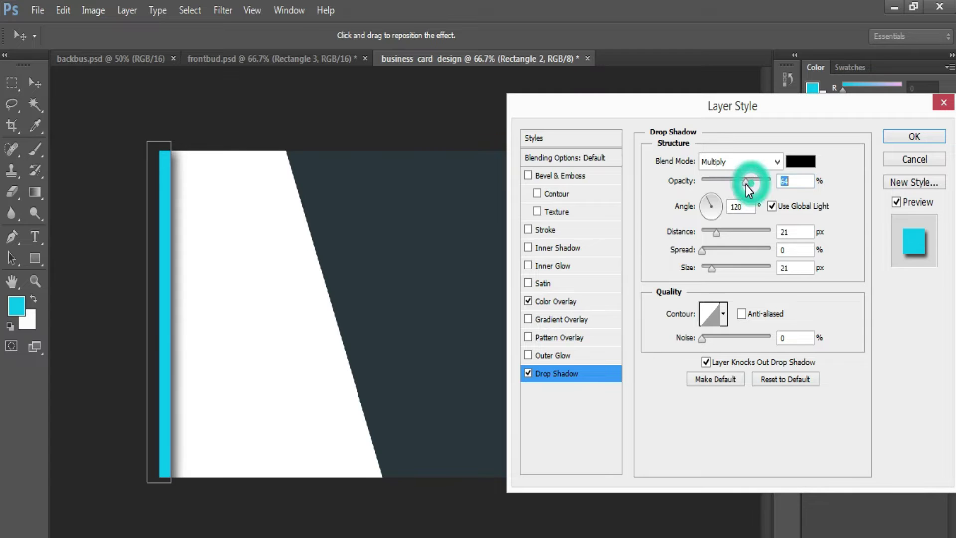
{"action": "left_click", "coordinate": [716, 183]}
{"action": "left_click_drag", "start_coordinate": [716, 184], "coordinate": [724, 185]}
{"action": "left_click", "coordinate": [901, 139]}
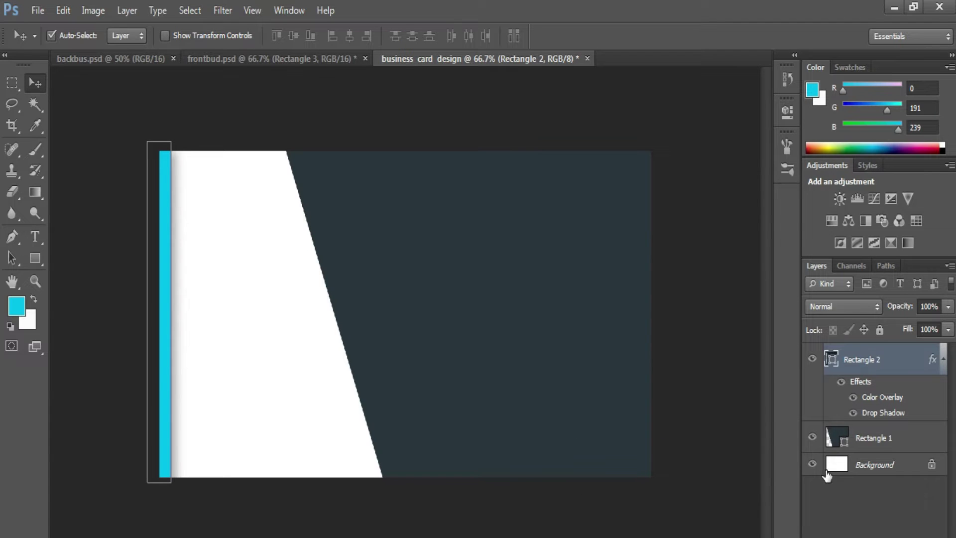
Step: Draw a long thin bar across the diagonal edge and fill it cyan 00bfef
{"action": "left_click", "coordinate": [36, 258]}
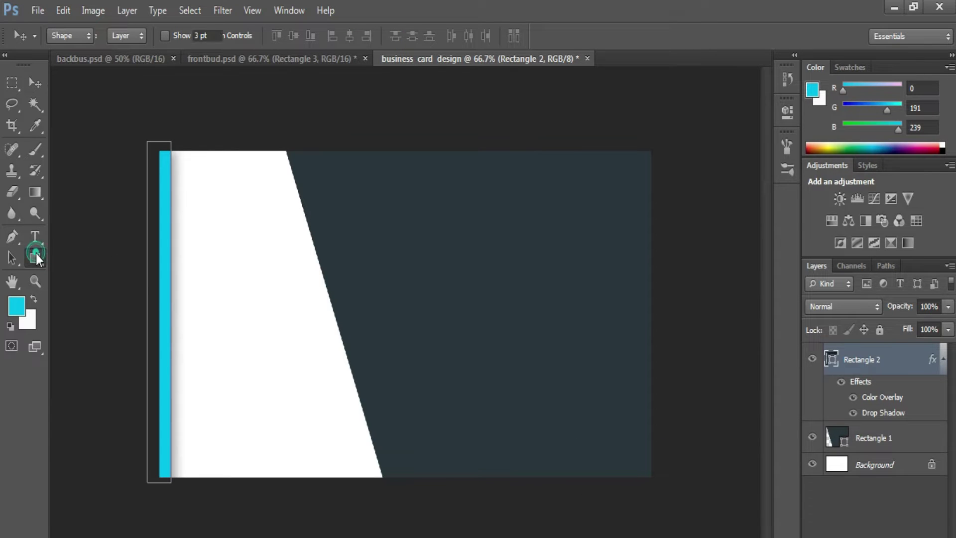
{"action": "left_click_drag", "start_coordinate": [298, 238], "coordinate": [443, 257]}
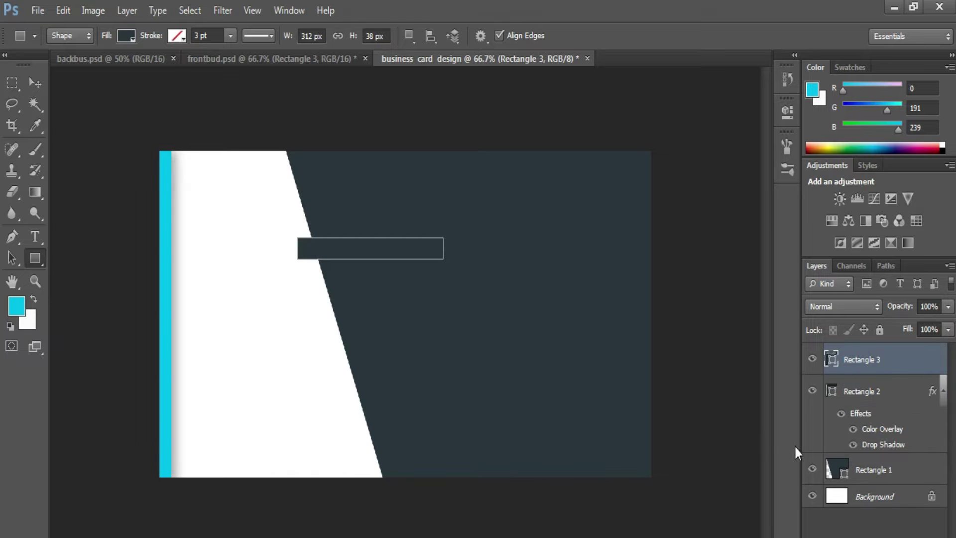
{"action": "double_click", "coordinate": [830, 359]}
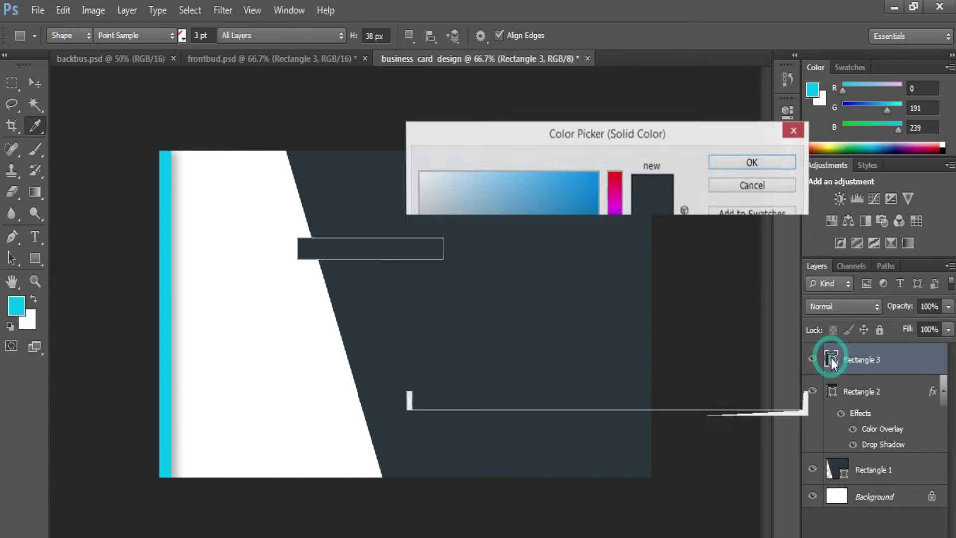
{"action": "left_click", "coordinate": [17, 304]}
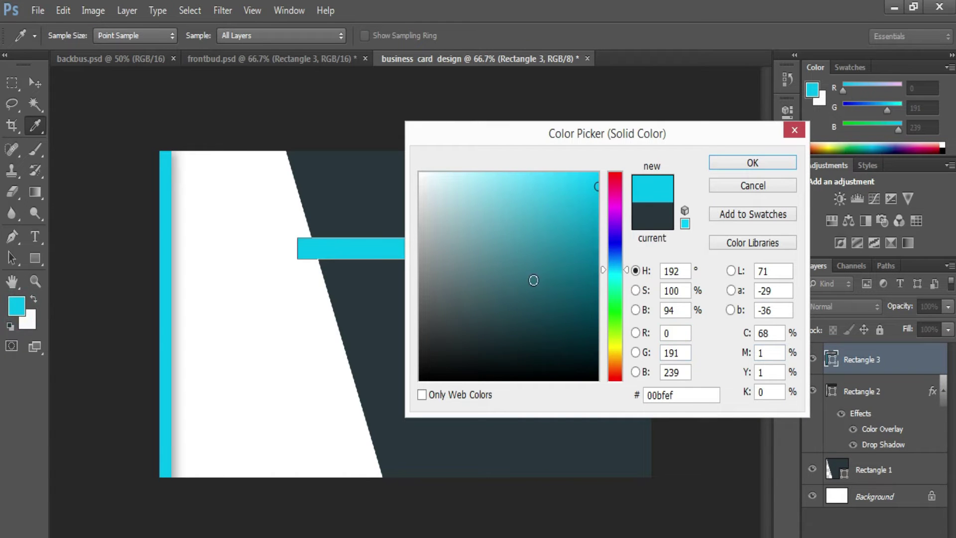
{"action": "double_click", "coordinate": [680, 394]}
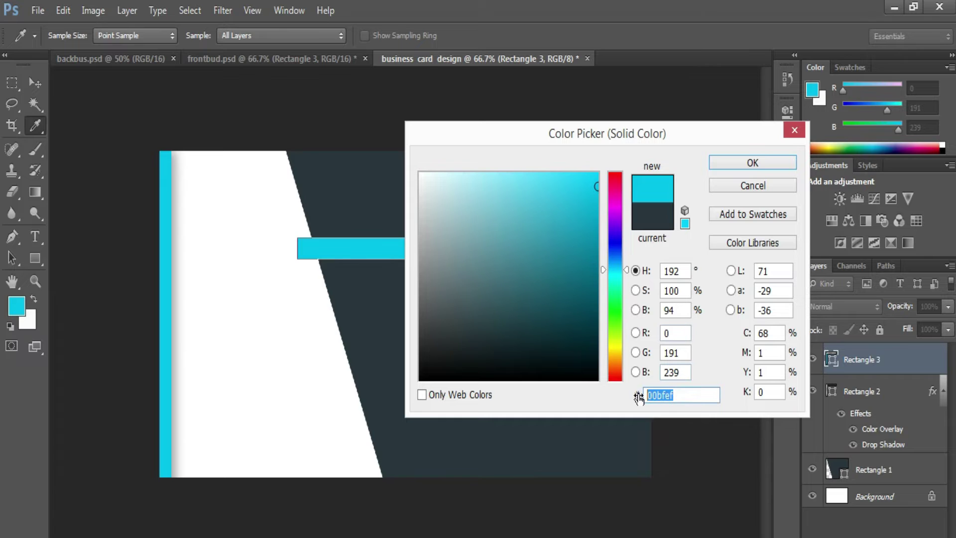
{"action": "left_click", "coordinate": [726, 166]}
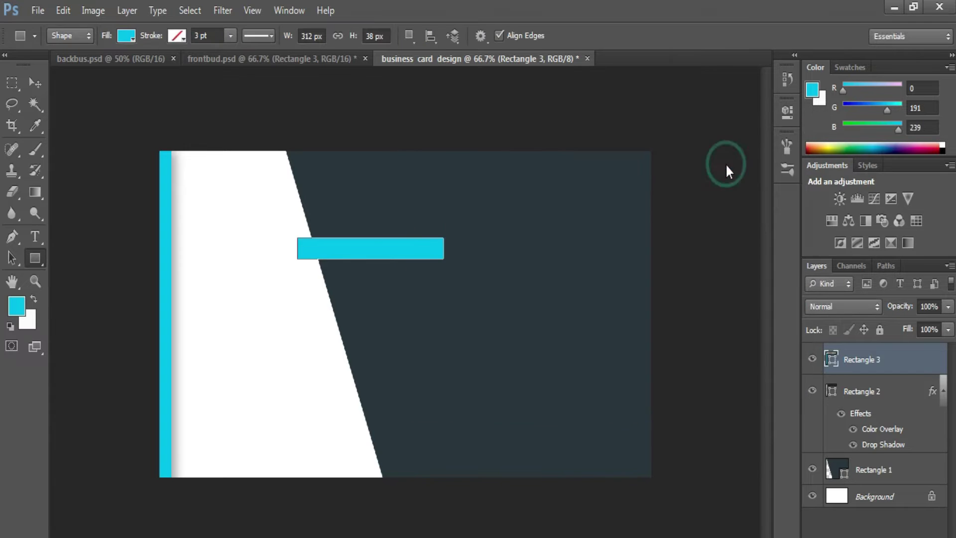
Step: Duplicate the cyan bar and offset the copy down and slightly right
{"action": "key", "text": "v"}
{"action": "left_click", "coordinate": [362, 251]}
{"action": "key", "text": "alt+f"}
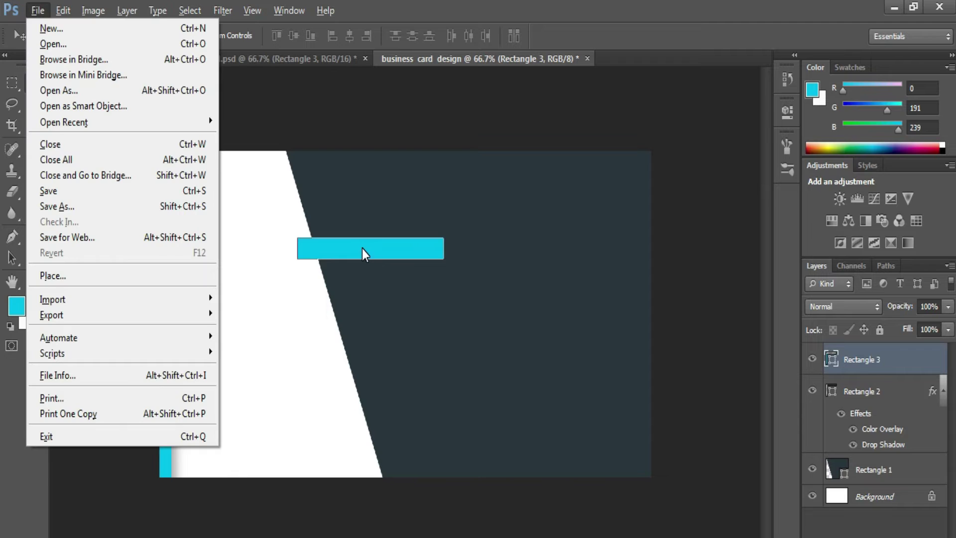
{"action": "key", "text": "Escape"}
{"action": "left_click", "coordinate": [366, 249]}
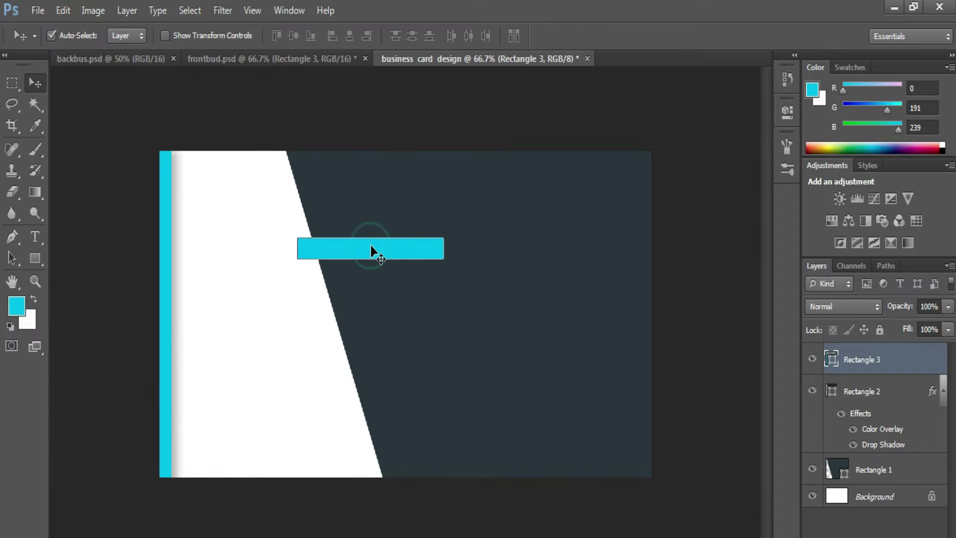
{"action": "key", "text": "ctrl+j"}
{"action": "key", "text": "shift+Down"}
{"action": "key", "text": "shift+Down"}
{"action": "key", "text": "shift+Down"}
{"action": "key", "text": "shift+Down"}
{"action": "key", "text": "Down"}
{"action": "key", "text": "Down"}
{"action": "key", "text": "Down"}
{"action": "key", "text": "Down"}
{"action": "key", "text": "Down"}
{"action": "key", "text": "Down"}
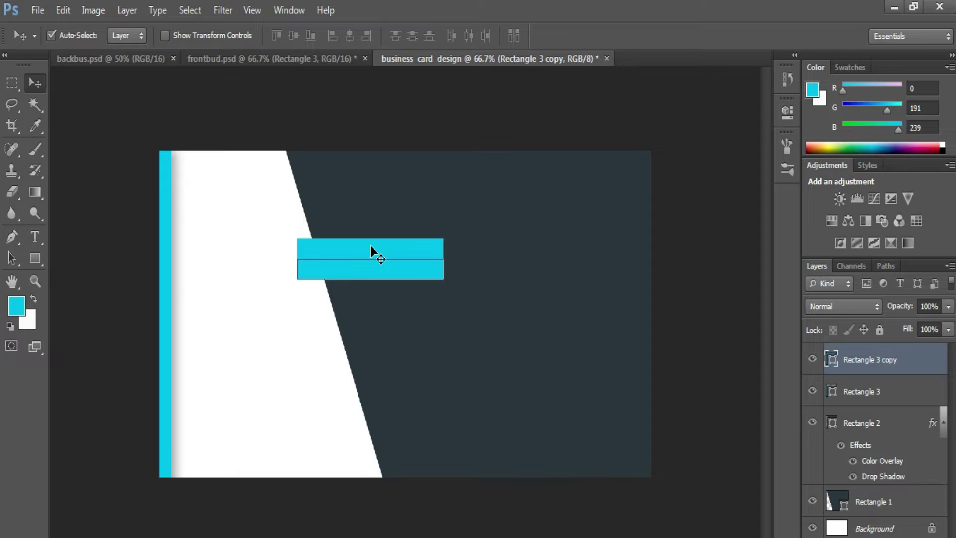
{"action": "key", "text": "shift+Down"}
{"action": "key", "text": "shift+Down"}
{"action": "key", "text": "shift+Right"}
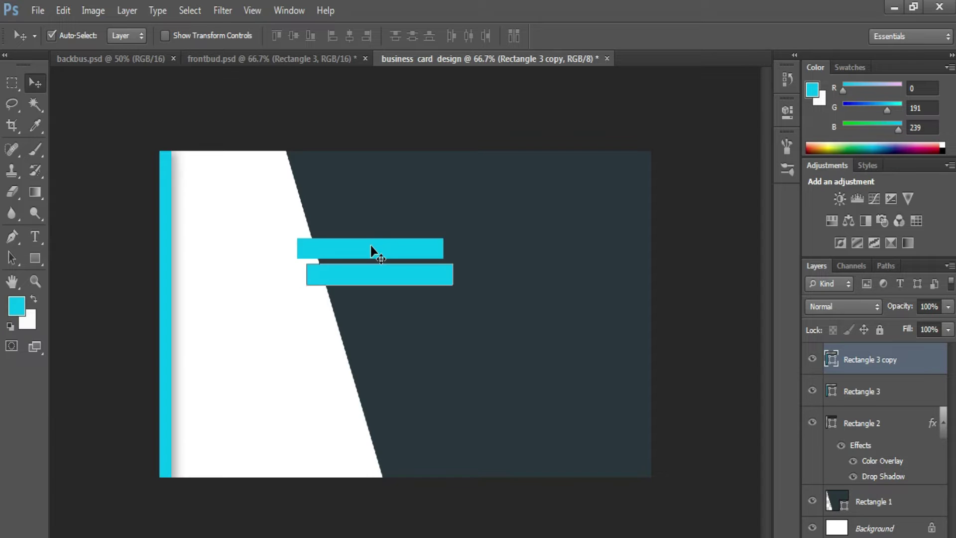
{"action": "key", "text": "shift+Down"}
{"action": "key", "text": "shift+Right"}
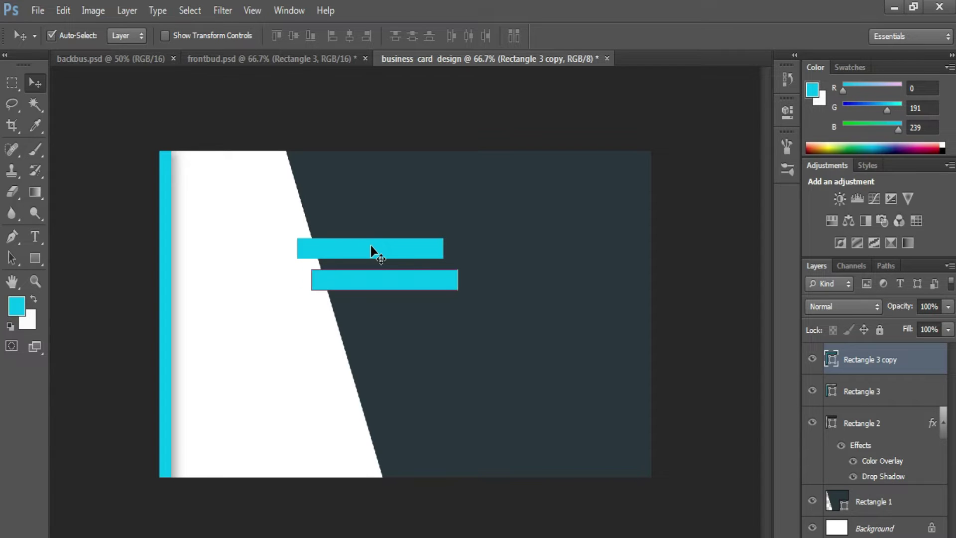
Step: Make third and fourth bar copies, each staggered lower and further right
{"action": "key", "text": "ctrl+j"}
{"action": "key", "text": "shift+Down"}
{"action": "key", "text": "shift+Down"}
{"action": "key", "text": "shift+Down"}
{"action": "key", "text": "shift+Down"}
{"action": "key", "text": "shift+Down"}
{"action": "key", "text": "shift+Down"}
{"action": "key", "text": "shift+Down"}
{"action": "key", "text": "shift+Down"}
{"action": "key", "text": "shift+Down"}
{"action": "key", "text": "Right"}
{"action": "key", "text": "Right"}
{"action": "key", "text": "Right"}
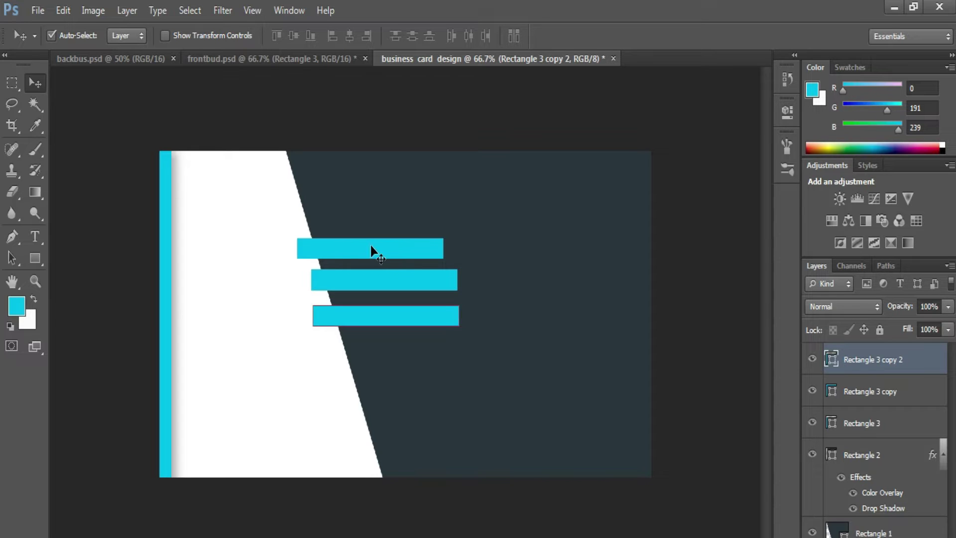
{"action": "key", "text": "Up"}
{"action": "key", "text": "Up"}
{"action": "key", "text": "Up"}
{"action": "key", "text": "Up"}
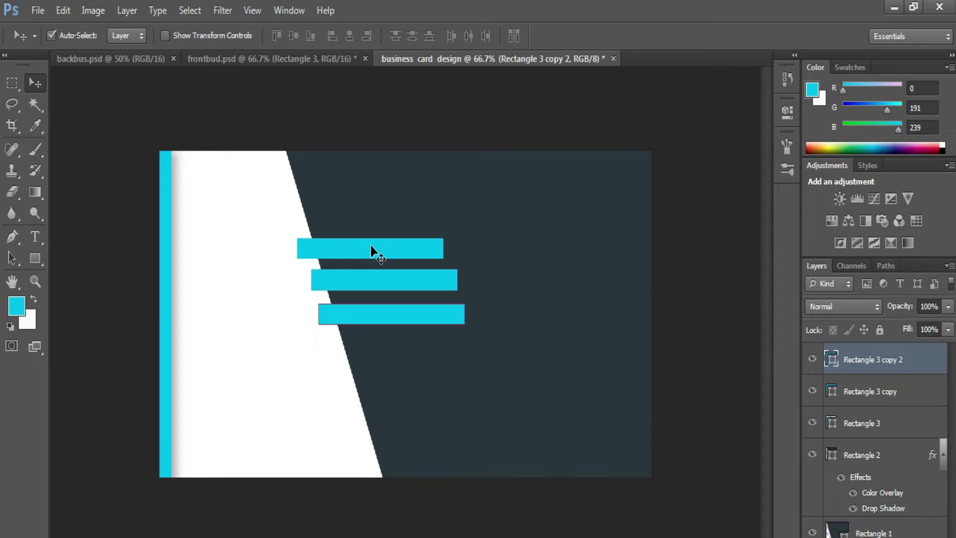
{"action": "key", "text": "ctrl+j"}
{"action": "key", "text": "shift+Down"}
{"action": "key", "text": "shift+Down"}
{"action": "key", "text": "shift+Down"}
{"action": "key", "text": "shift+Down"}
{"action": "key", "text": "shift+Down"}
{"action": "key", "text": "shift+Down"}
{"action": "key", "text": "shift+Down"}
{"action": "key", "text": "shift+Down"}
{"action": "key", "text": "shift+Down"}
{"action": "key", "text": "Right"}
{"action": "key", "text": "Right"}
{"action": "key", "text": "Right"}
{"action": "key", "text": "Right"}
{"action": "key", "text": "Right"}
{"action": "key", "text": "Right"}
{"action": "key", "text": "shift+Right"}
{"action": "key", "text": "shift+Right"}
{"action": "key", "text": "shift+Right"}
{"action": "key", "text": "Up"}
{"action": "key", "text": "Up"}
{"action": "key", "text": "Up"}
{"action": "key", "text": "Up"}
{"action": "key", "text": "Up"}
{"action": "key", "text": "Up"}
{"action": "key", "text": "Up"}
{"action": "key", "text": "Up"}
{"action": "key", "text": "Up"}
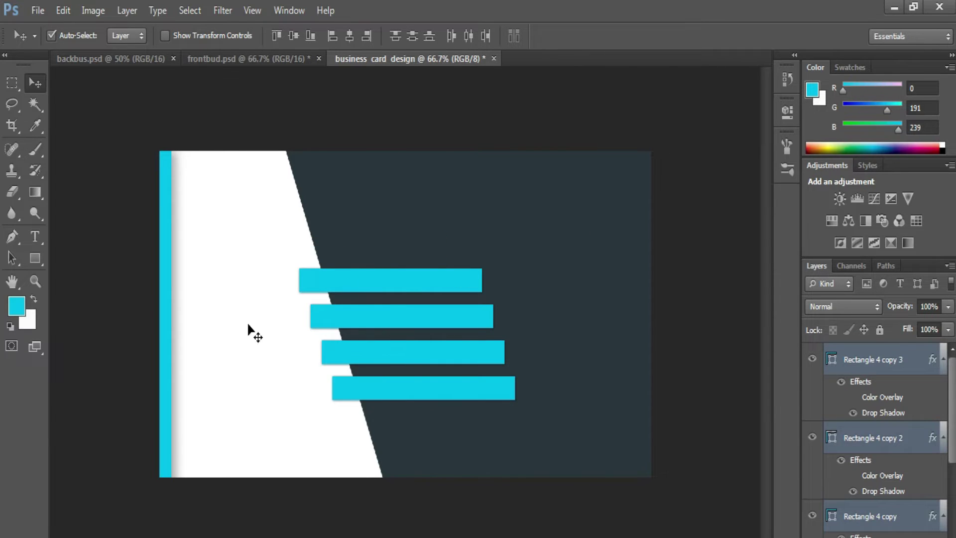
Step: Place a small arrow custom shape on the second bar and an envelope icon on the top bar
{"action": "left_click", "coordinate": [30, 261]}
{"action": "left_click", "coordinate": [77, 334]}
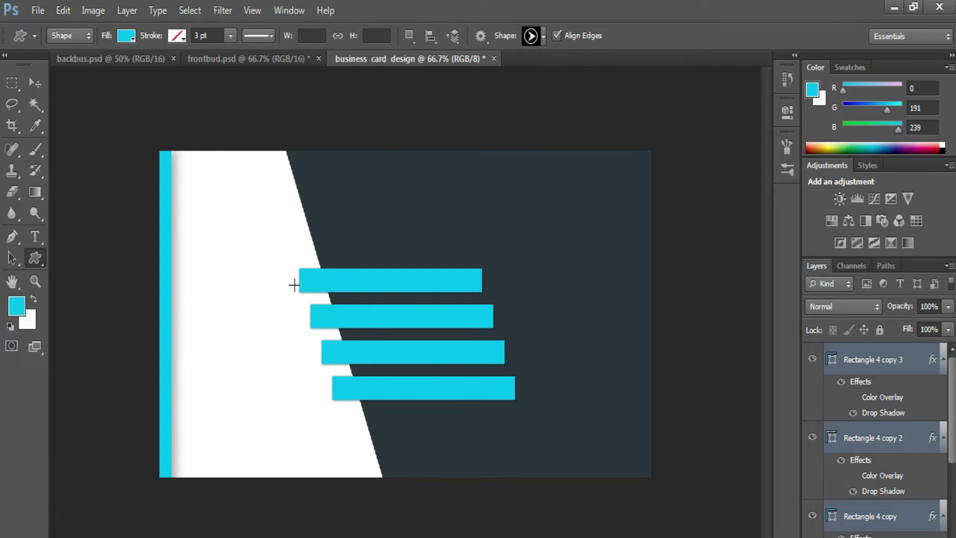
{"action": "left_click_drag", "start_coordinate": [314, 308], "coordinate": [329, 325]}
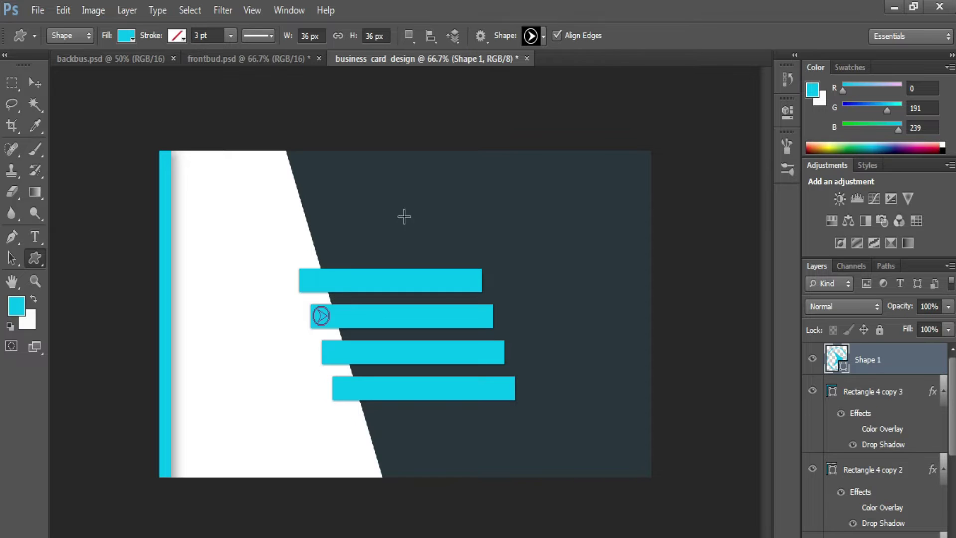
{"action": "left_click", "coordinate": [542, 38]}
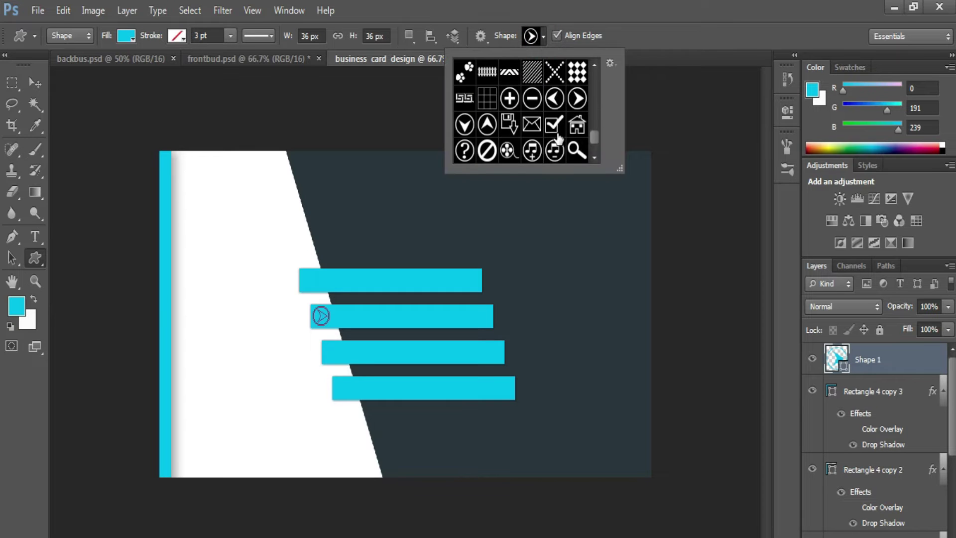
{"action": "left_click", "coordinate": [534, 125]}
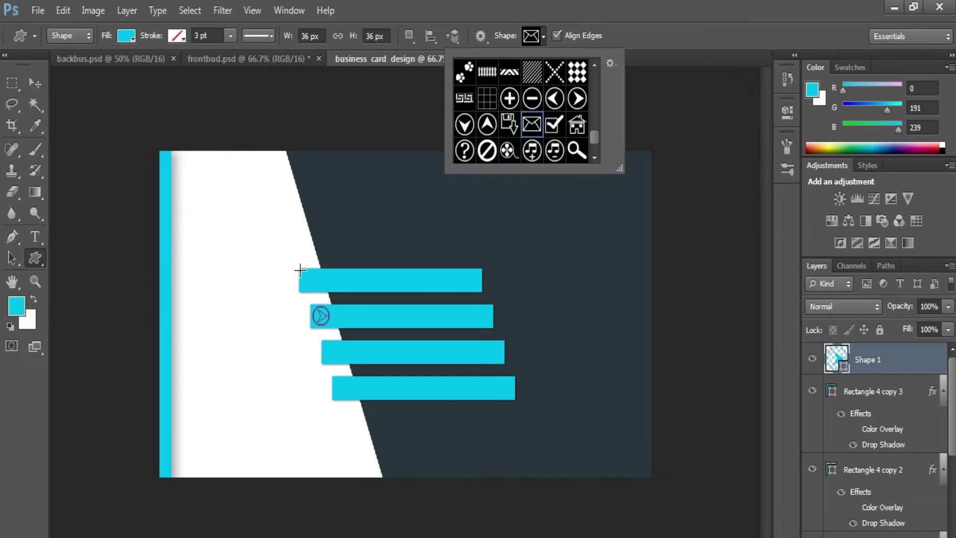
{"action": "left_click_drag", "start_coordinate": [301, 271], "coordinate": [322, 290]}
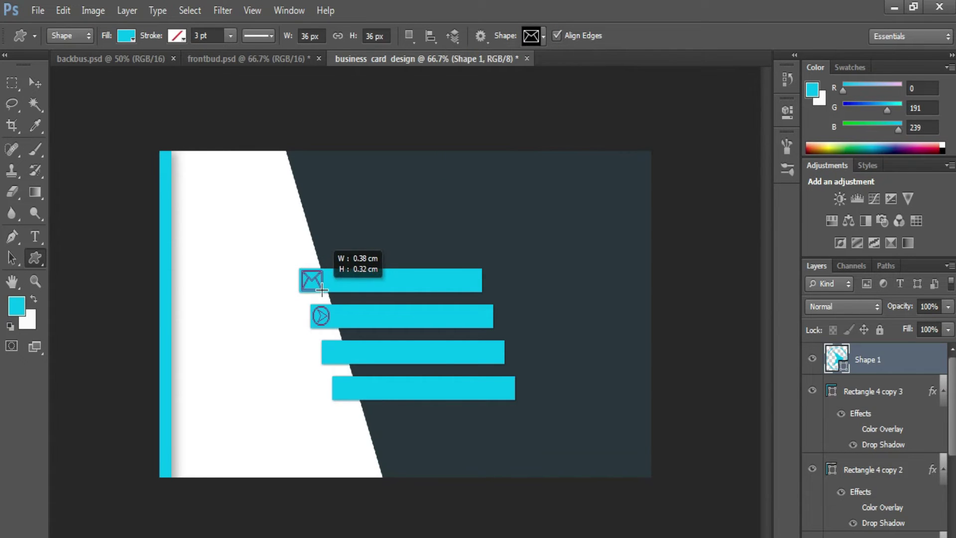
{"action": "left_click_drag", "start_coordinate": [322, 289], "coordinate": [323, 290]}
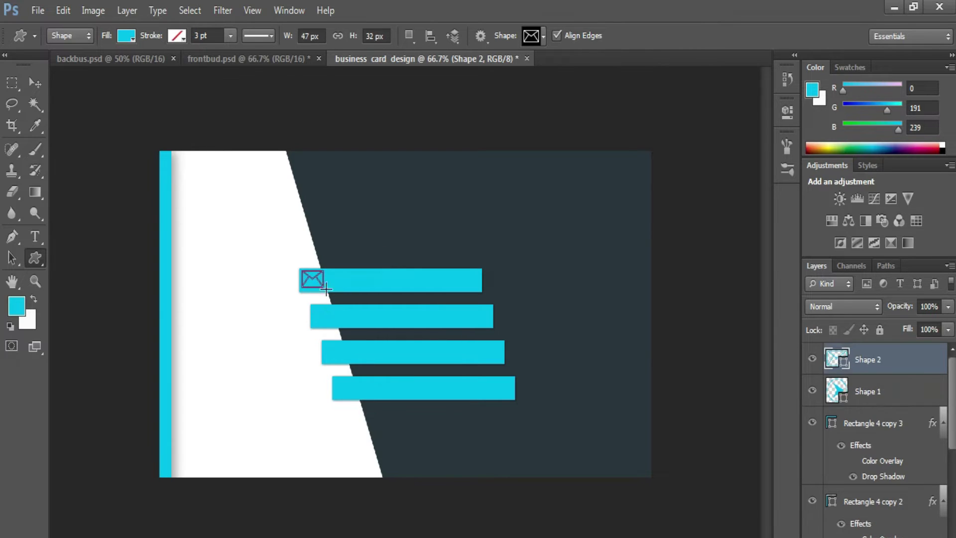
Step: Add a globe icon at the third bar's left end, nudged slightly left
{"action": "left_click", "coordinate": [545, 39]}
{"action": "scroll", "coordinate": [530, 115], "scroll_direction": "down", "scroll_amount": 1}
{"action": "scroll", "coordinate": [531, 123], "scroll_direction": "down", "scroll_amount": 1}
{"action": "scroll", "coordinate": [532, 123], "scroll_direction": "down", "scroll_amount": 1}
{"action": "left_click", "coordinate": [464, 124]}
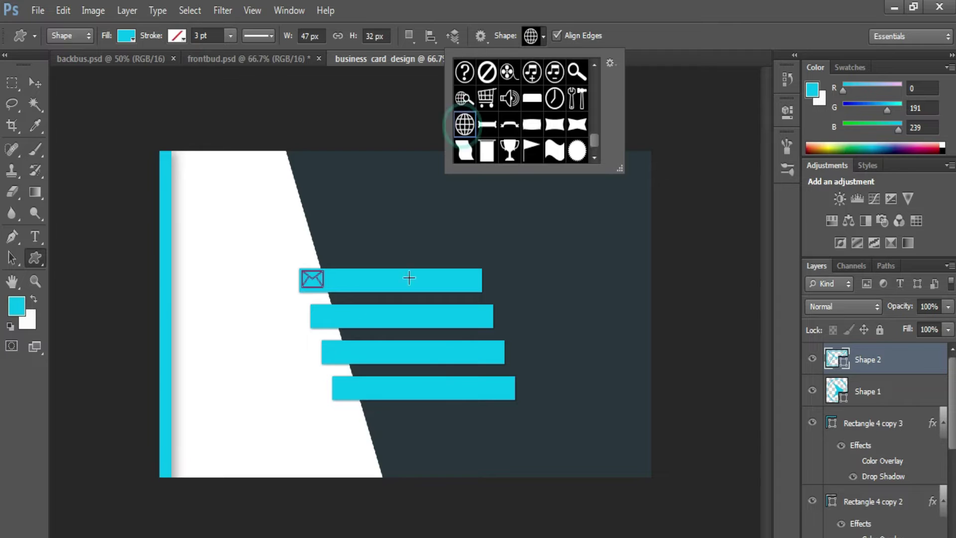
{"action": "left_click_drag", "start_coordinate": [326, 343], "coordinate": [350, 363]}
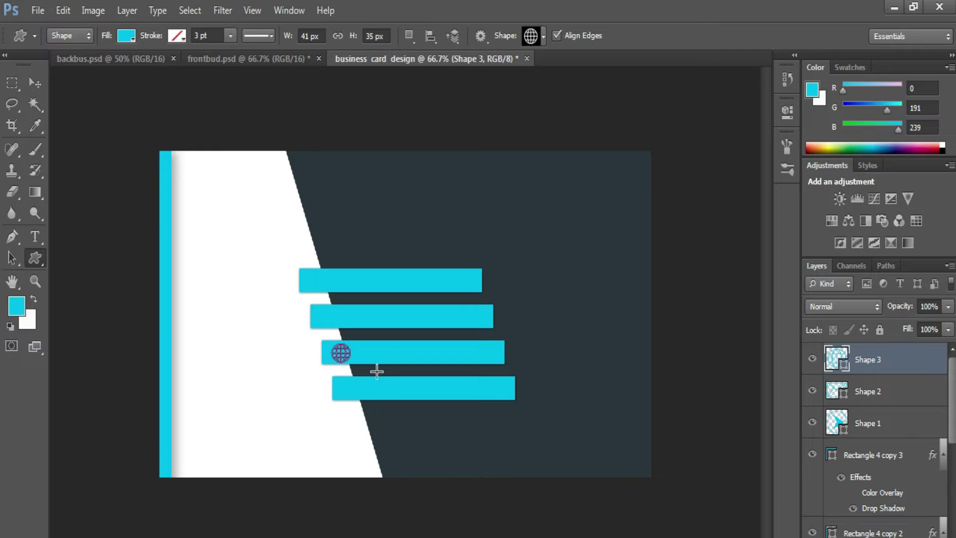
{"action": "key", "text": "v"}
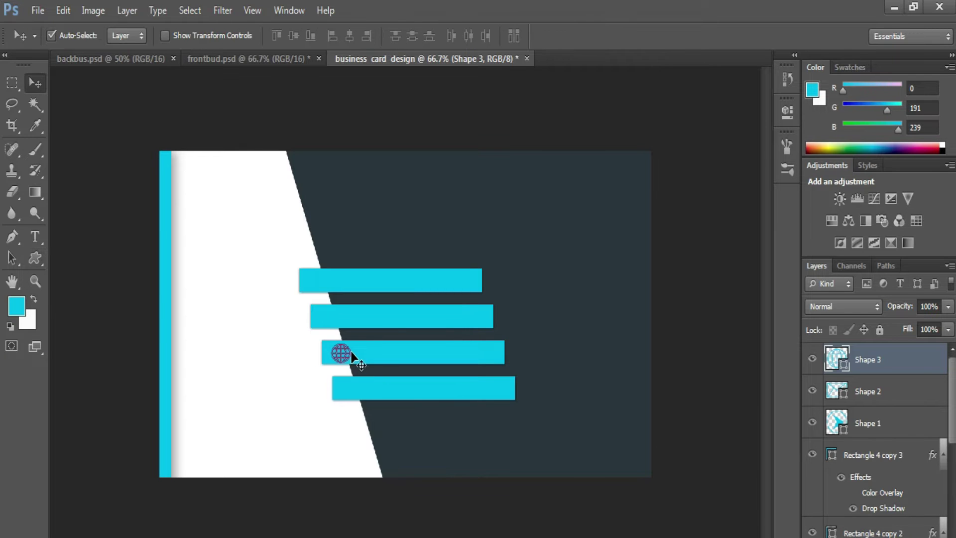
{"action": "key", "text": "Left"}
{"action": "key", "text": "Left"}
{"action": "key", "text": "Left"}
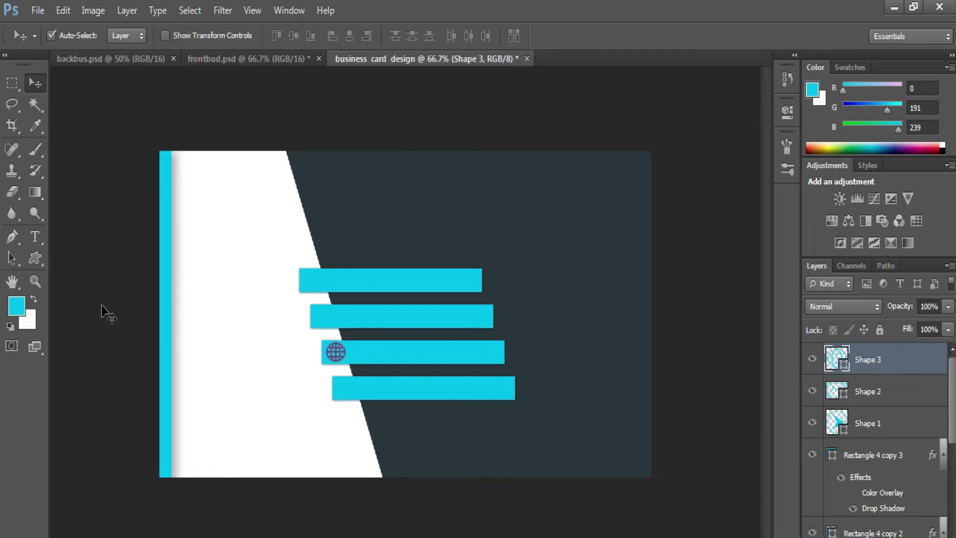
Step: Add a phone icon at the bottom bar's left end
{"action": "left_click", "coordinate": [37, 259]}
{"action": "left_click", "coordinate": [531, 35]}
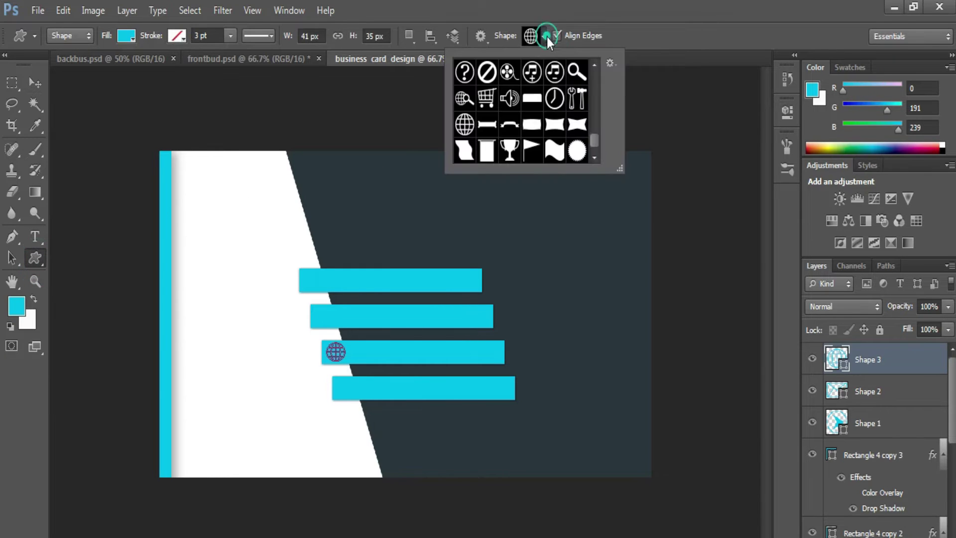
{"action": "scroll", "coordinate": [534, 105], "scroll_direction": "down", "scroll_amount": 2}
{"action": "scroll", "coordinate": [533, 110], "scroll_direction": "up", "scroll_amount": 1}
{"action": "scroll", "coordinate": [533, 115], "scroll_direction": "up", "scroll_amount": 1}
{"action": "scroll", "coordinate": [532, 115], "scroll_direction": "up", "scroll_amount": 1}
{"action": "scroll", "coordinate": [531, 119], "scroll_direction": "up", "scroll_amount": 1}
{"action": "scroll", "coordinate": [529, 121], "scroll_direction": "up", "scroll_amount": 1}
{"action": "scroll", "coordinate": [530, 122], "scroll_direction": "up", "scroll_amount": 1}
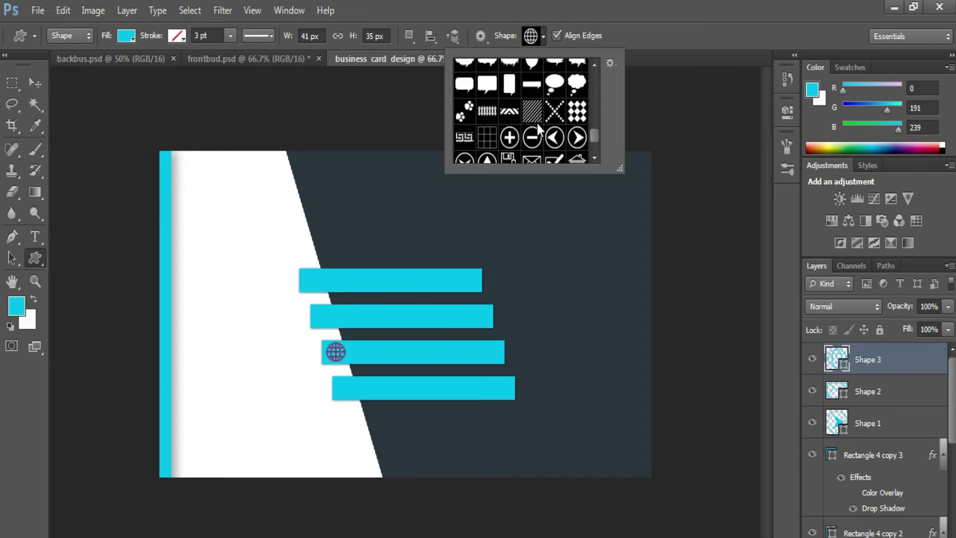
{"action": "scroll", "coordinate": [531, 123], "scroll_direction": "up", "scroll_amount": 2}
{"action": "scroll", "coordinate": [531, 126], "scroll_direction": "up", "scroll_amount": 1}
{"action": "scroll", "coordinate": [528, 121], "scroll_direction": "up", "scroll_amount": 1}
{"action": "scroll", "coordinate": [528, 121], "scroll_direction": "up", "scroll_amount": 1}
{"action": "scroll", "coordinate": [528, 121], "scroll_direction": "up", "scroll_amount": 1}
{"action": "scroll", "coordinate": [528, 121], "scroll_direction": "up", "scroll_amount": 2}
{"action": "scroll", "coordinate": [531, 110], "scroll_direction": "up", "scroll_amount": 1}
{"action": "scroll", "coordinate": [533, 100], "scroll_direction": "up", "scroll_amount": 1}
{"action": "left_click", "coordinate": [532, 85]}
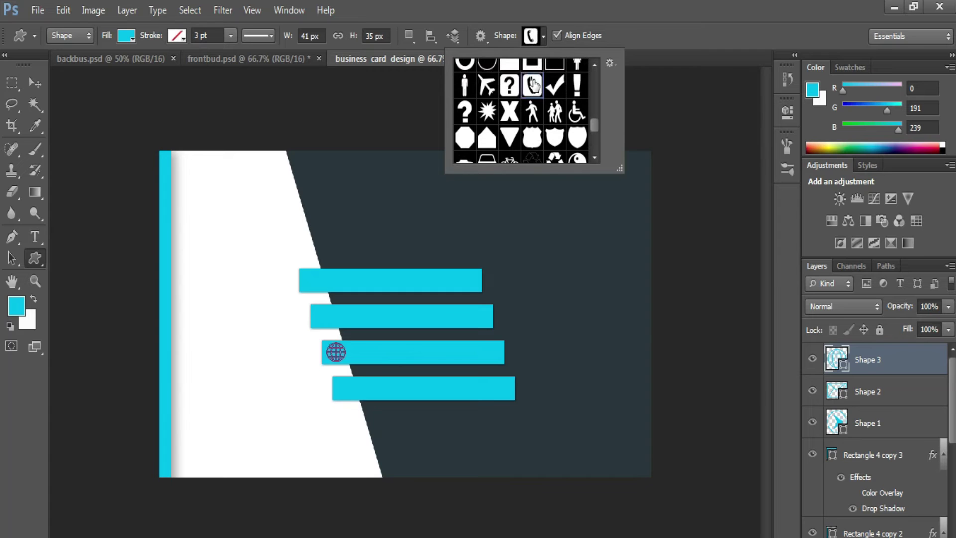
{"action": "left_click_drag", "start_coordinate": [335, 379], "coordinate": [354, 399]}
{"action": "key", "text": "v"}
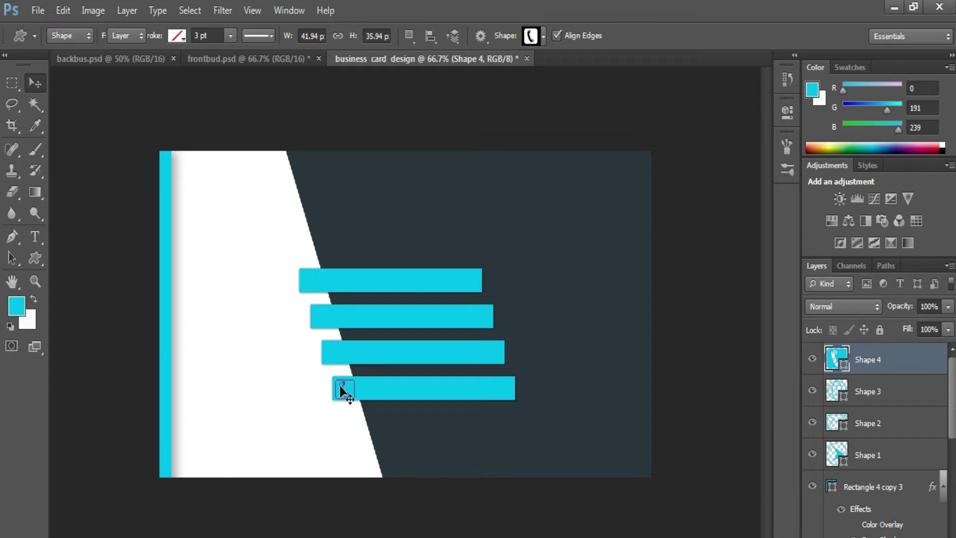
{"action": "left_click", "coordinate": [316, 282]}
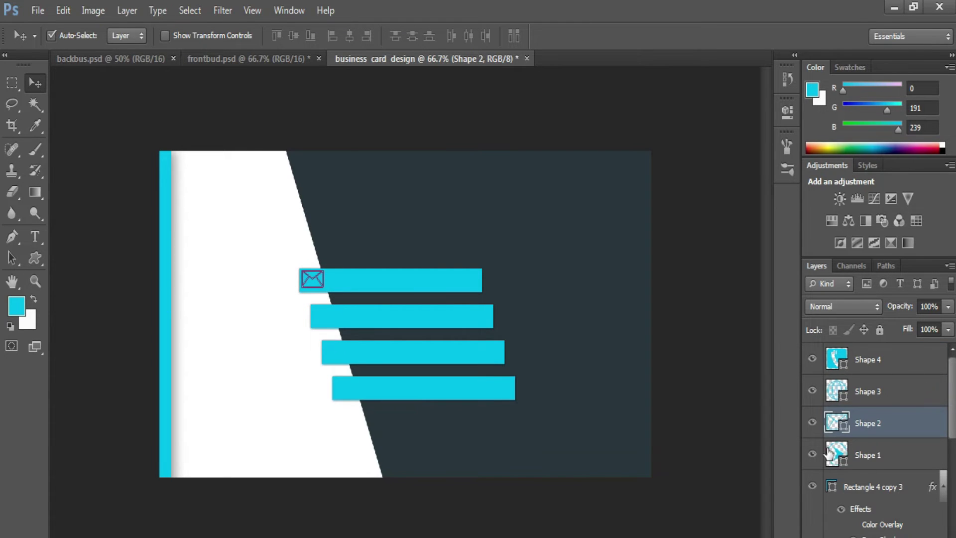
Step: Make the envelope icon on the top bar white (#ffffff)
{"action": "double_click", "coordinate": [838, 425]}
{"action": "left_click_drag", "start_coordinate": [437, 213], "coordinate": [421, 174]}
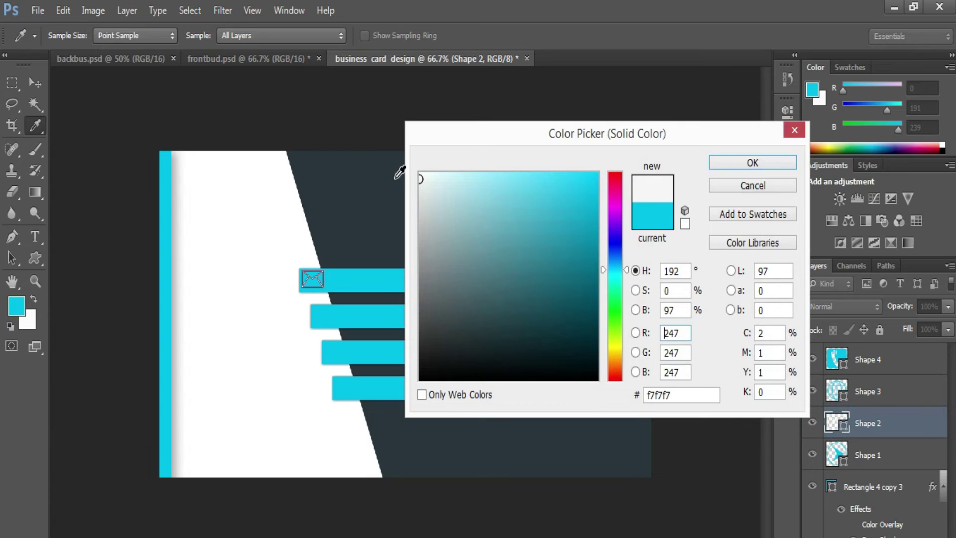
{"action": "left_click", "coordinate": [722, 164]}
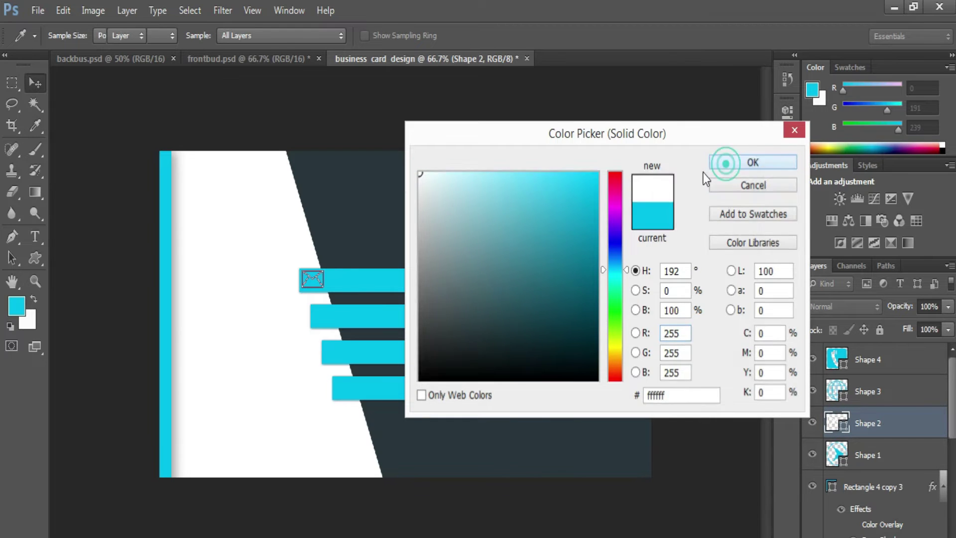
{"action": "key", "text": "v"}
Step: Make the arrow icon on the second bar white
{"action": "left_click", "coordinate": [321, 311]}
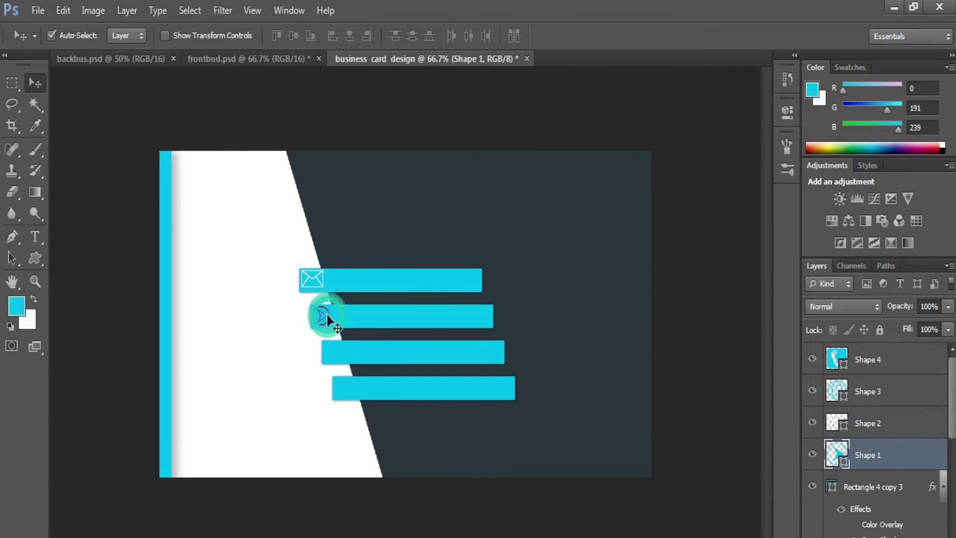
{"action": "double_click", "coordinate": [841, 451]}
{"action": "left_click_drag", "start_coordinate": [448, 281], "coordinate": [374, 145]}
{"action": "left_click", "coordinate": [719, 166]}
{"action": "key", "text": "v"}
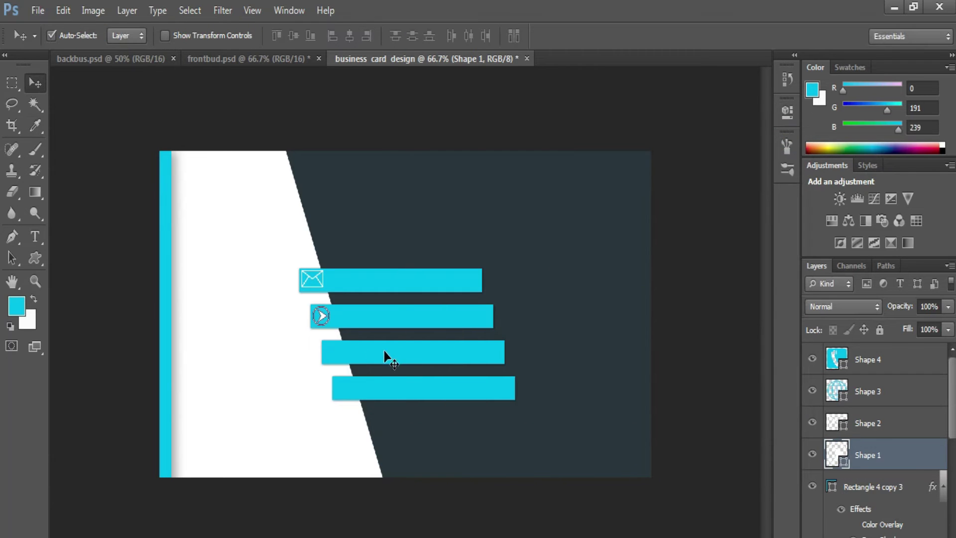
Step: Make the globe and phone icons white too, then reselect the envelope icon
{"action": "left_click", "coordinate": [331, 351]}
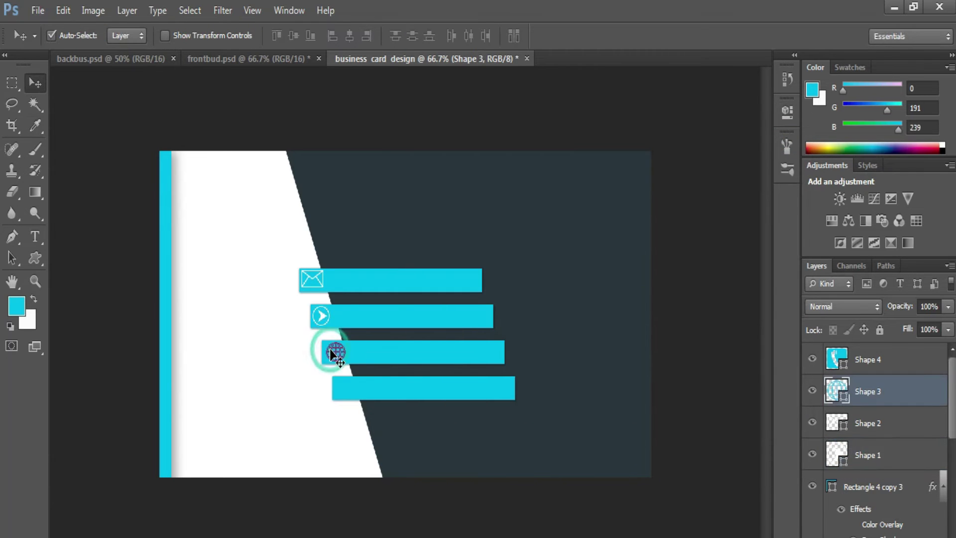
{"action": "double_click", "coordinate": [834, 390]}
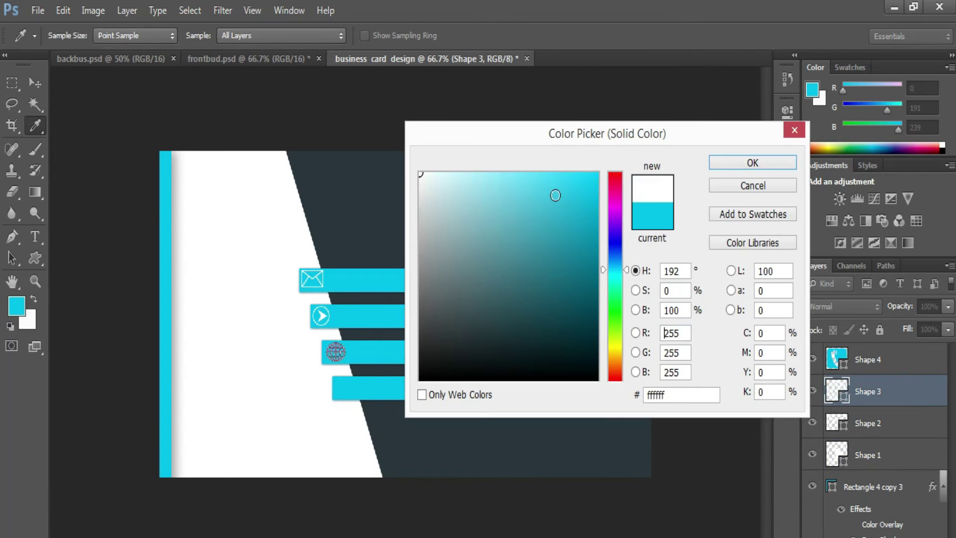
{"action": "left_click", "coordinate": [733, 166]}
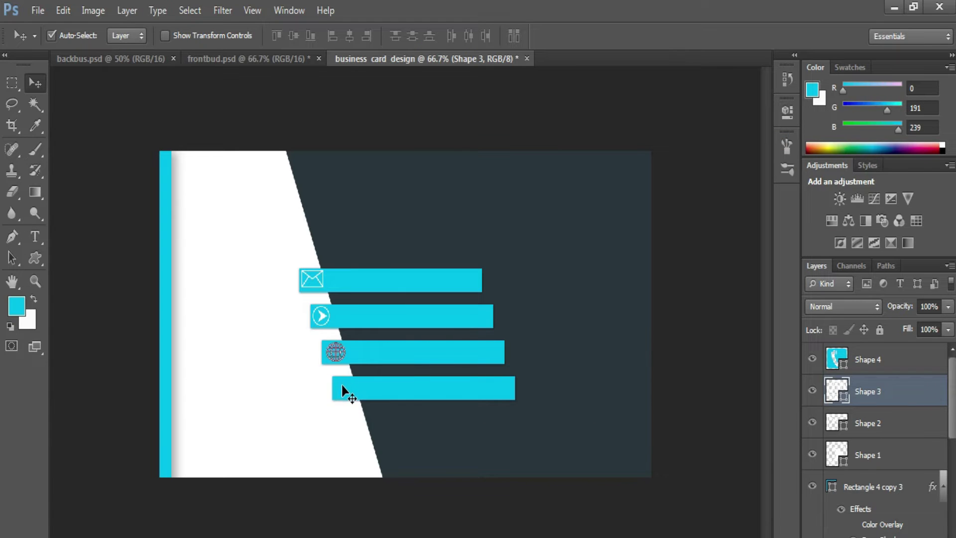
{"action": "left_click", "coordinate": [342, 384]}
{"action": "double_click", "coordinate": [837, 357]}
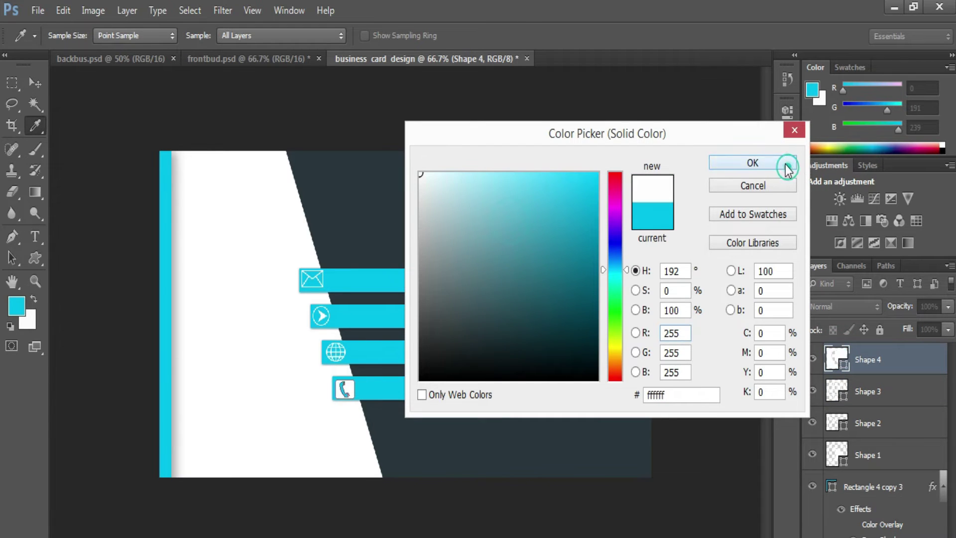
{"action": "left_click", "coordinate": [786, 167]}
{"action": "left_click", "coordinate": [348, 383]}
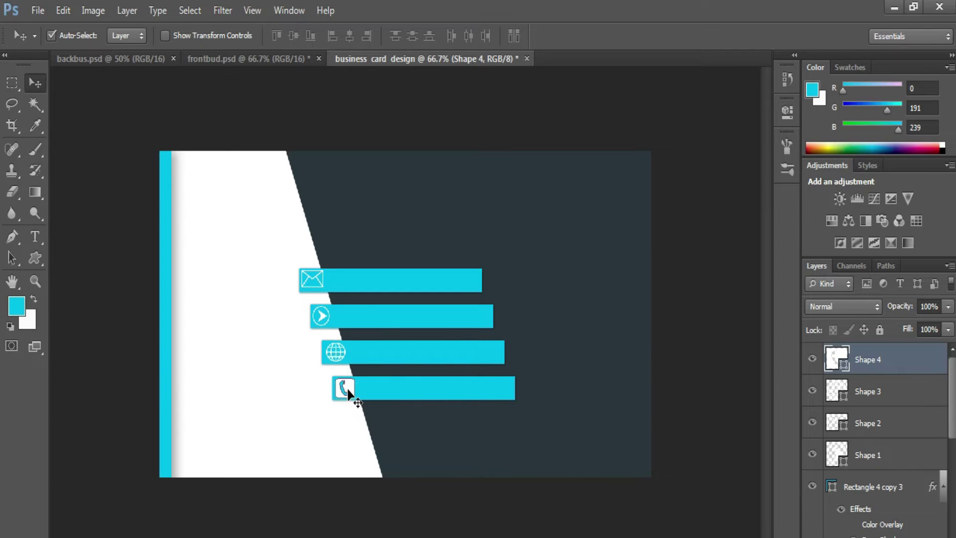
{"action": "left_click", "coordinate": [253, 383]}
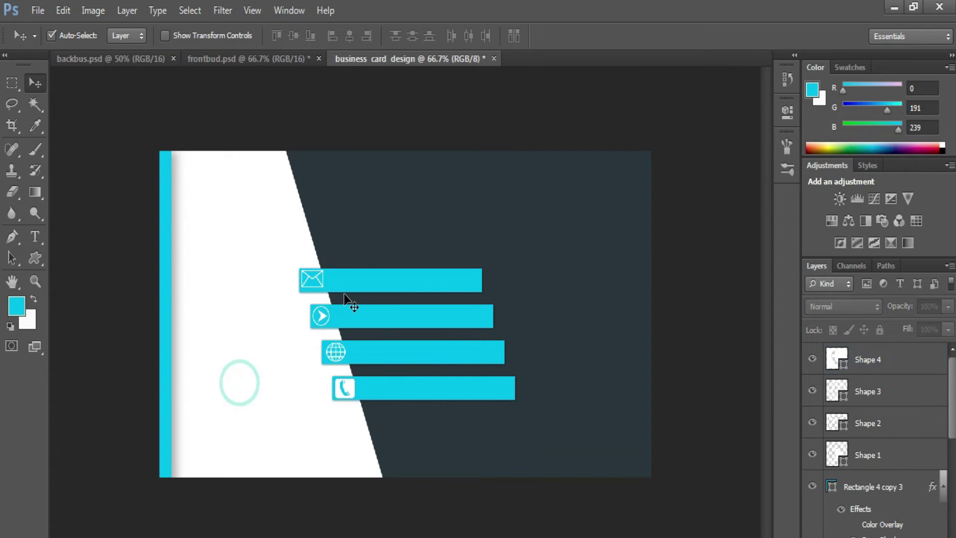
{"action": "left_click", "coordinate": [316, 278]}
{"action": "left_click", "coordinate": [317, 280]}
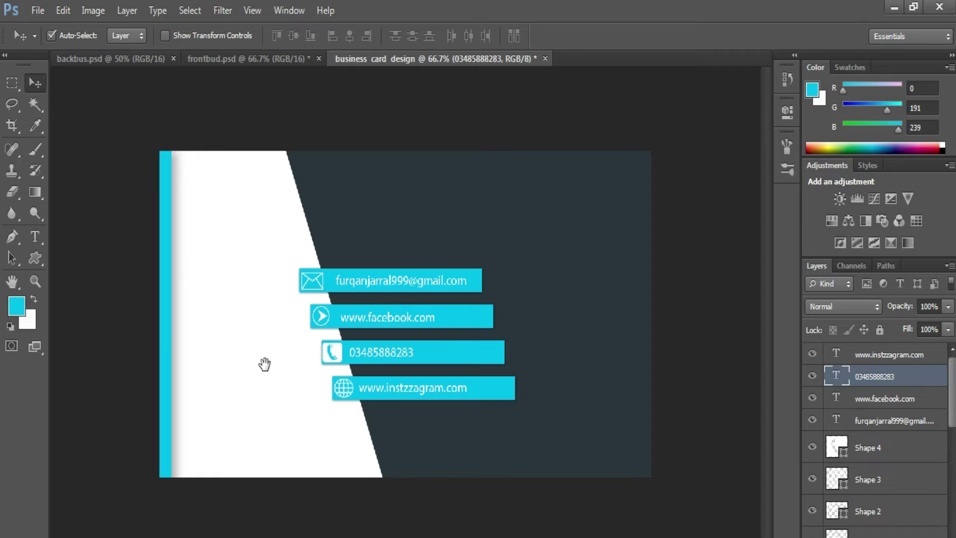
Step: Draw a phone custom shape in the white area, then undo it
{"action": "key", "text": "u"}
{"action": "left_click_drag", "start_coordinate": [189, 236], "coordinate": [251, 325]}
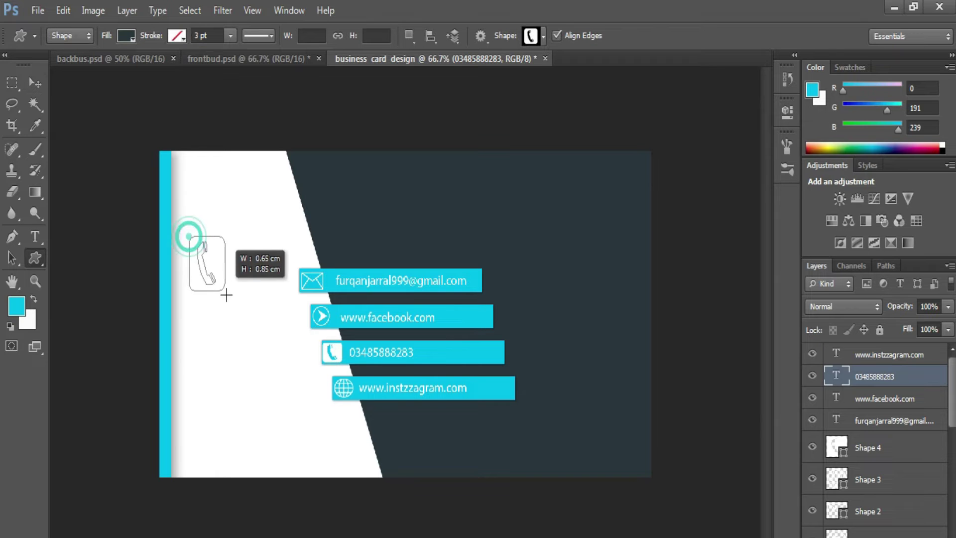
{"action": "key", "text": "ctrl+z"}
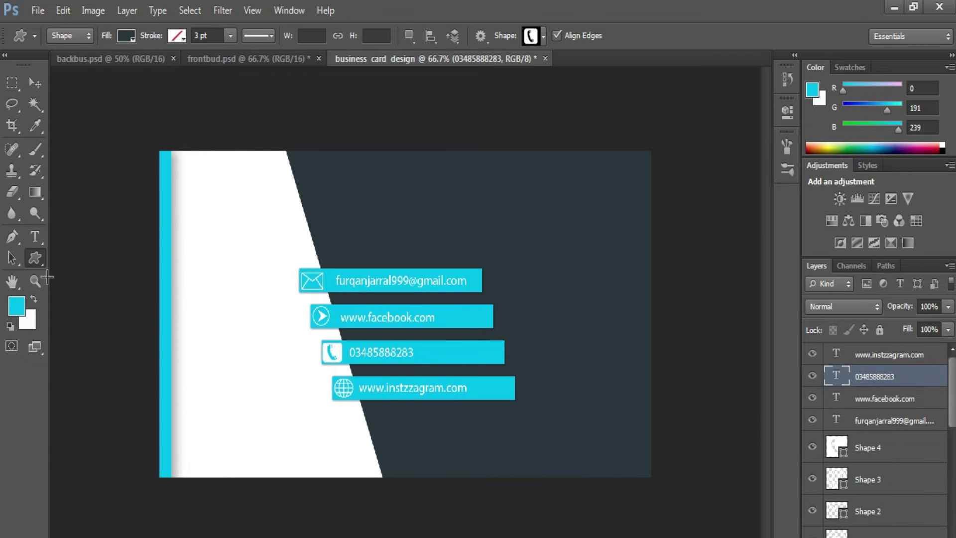
{"action": "right_click", "coordinate": [36, 257]}
Step: Draw a square above the contact bars and fill it pure red (#ff0000)
{"action": "left_click", "coordinate": [70, 240]}
{"action": "left_click_drag", "start_coordinate": [192, 215], "coordinate": [285, 313]}
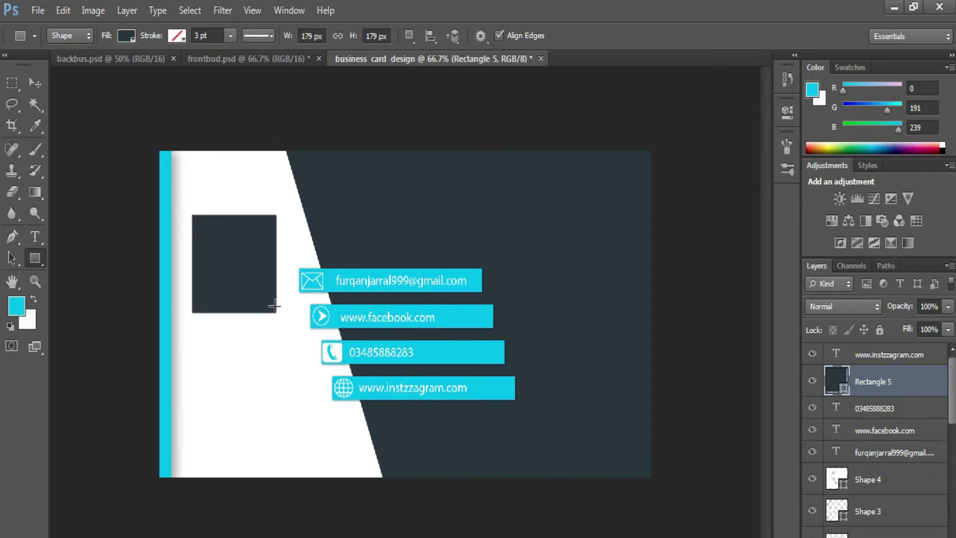
{"action": "double_click", "coordinate": [838, 378]}
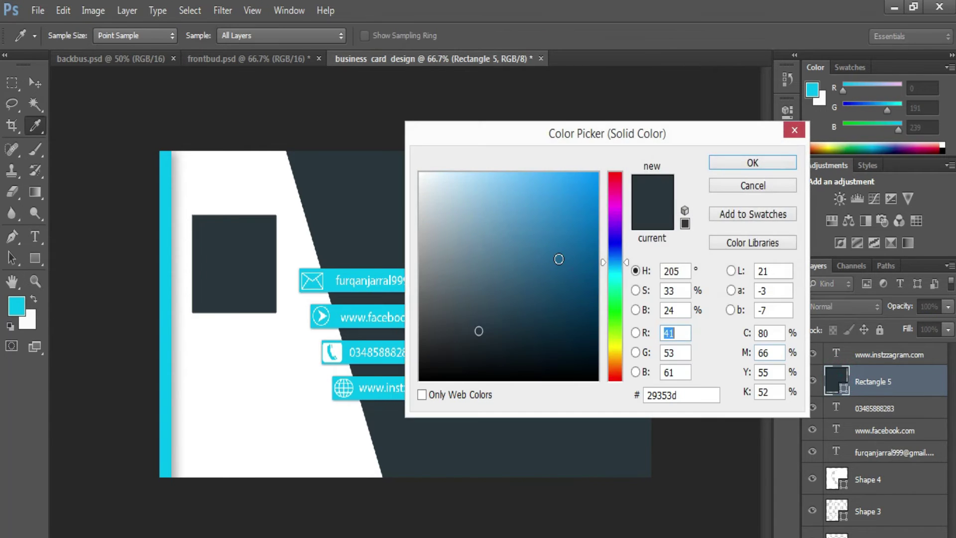
{"action": "left_click_drag", "start_coordinate": [617, 190], "coordinate": [617, 172]}
{"action": "left_click", "coordinate": [597, 173]}
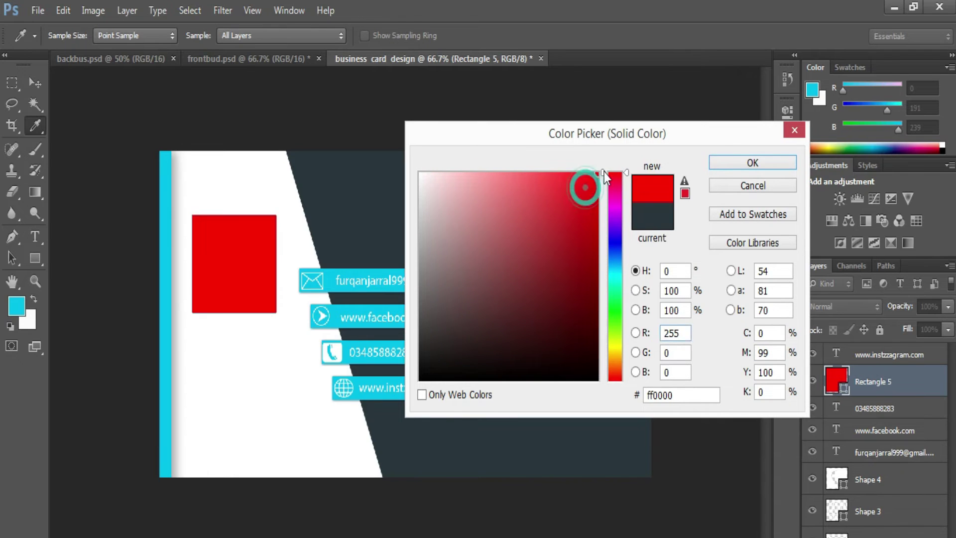
{"action": "left_click", "coordinate": [721, 165]}
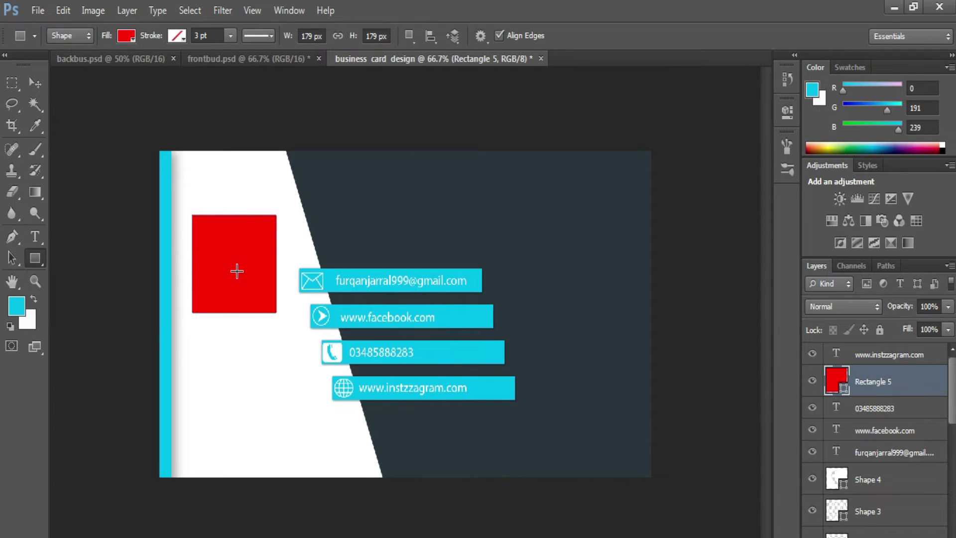
Step: Scale the red square down to about 93.3% around its centre
{"action": "key", "text": "ctrl+t"}
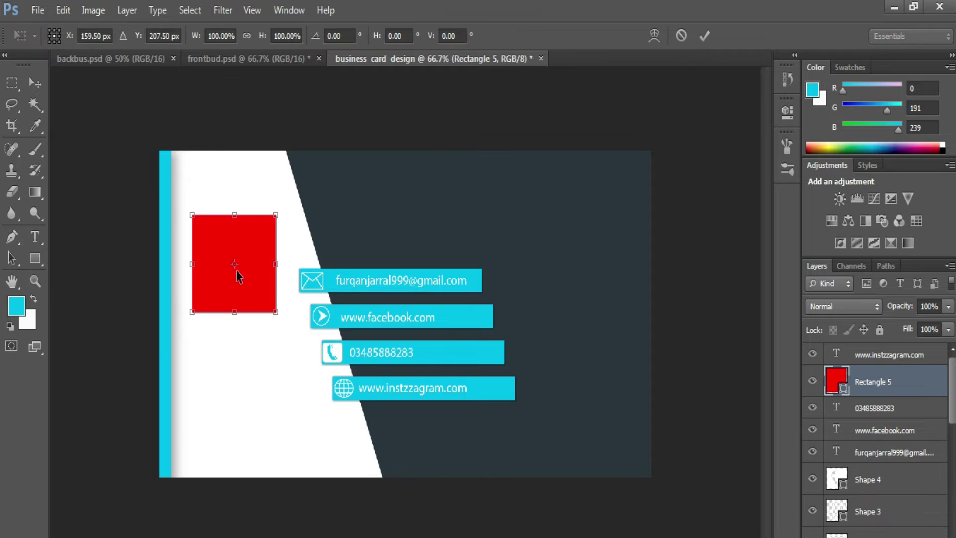
{"action": "left_click_drag", "start_coordinate": [195, 316], "coordinate": [198, 312]}
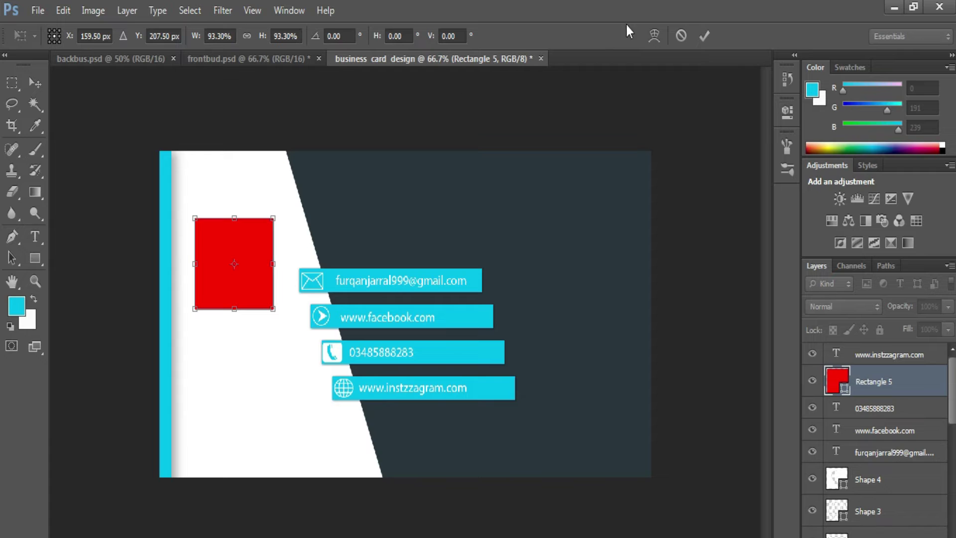
{"action": "left_click", "coordinate": [703, 30]}
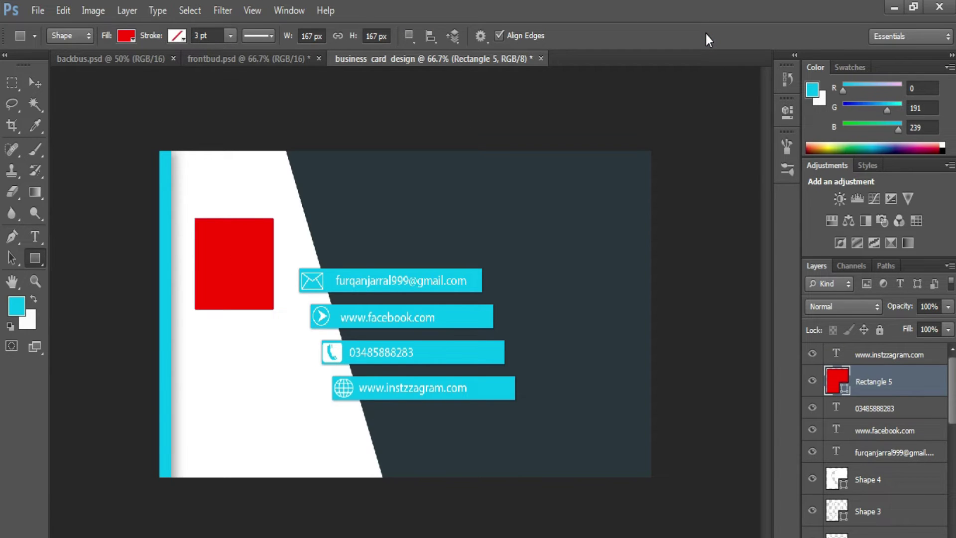
Step: Duplicate the red square and shrink the copy to about 89%
{"action": "key", "text": "v"}
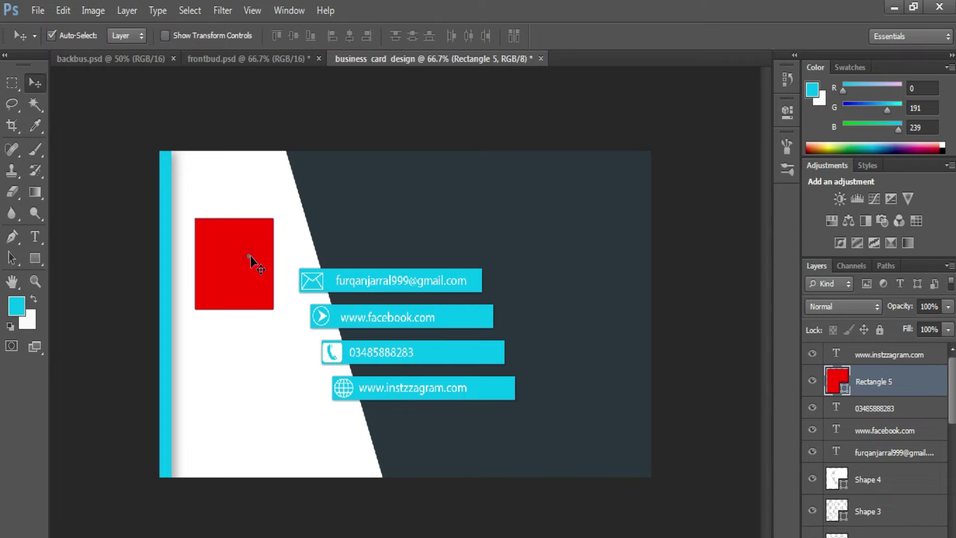
{"action": "key", "text": "ctrl+j"}
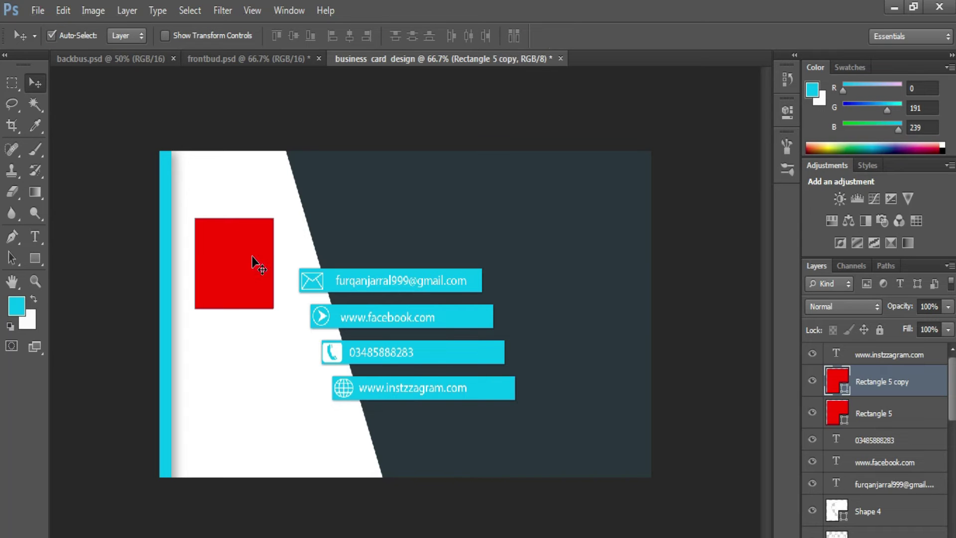
{"action": "key", "text": "ctrl+t"}
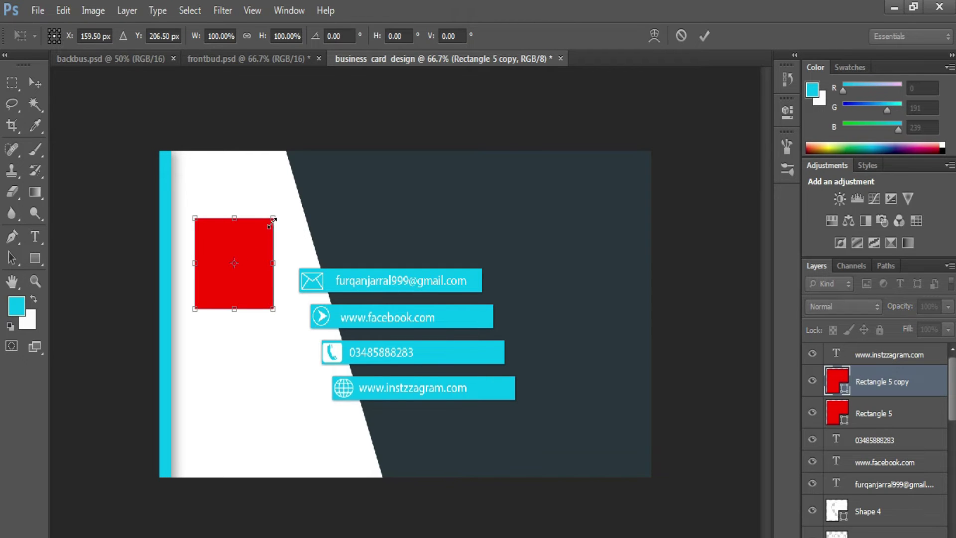
{"action": "left_click_drag", "start_coordinate": [272, 220], "coordinate": [268, 224]}
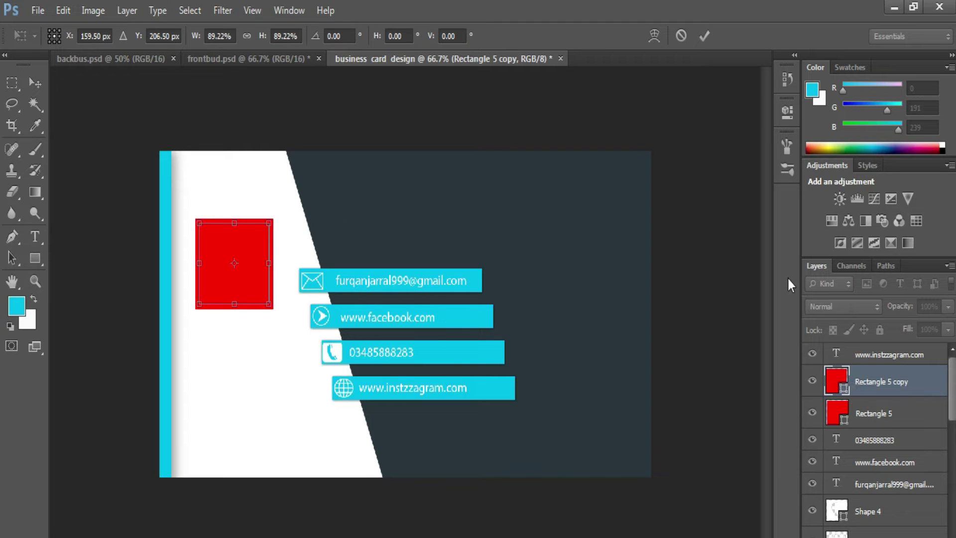
{"action": "left_click", "coordinate": [703, 36]}
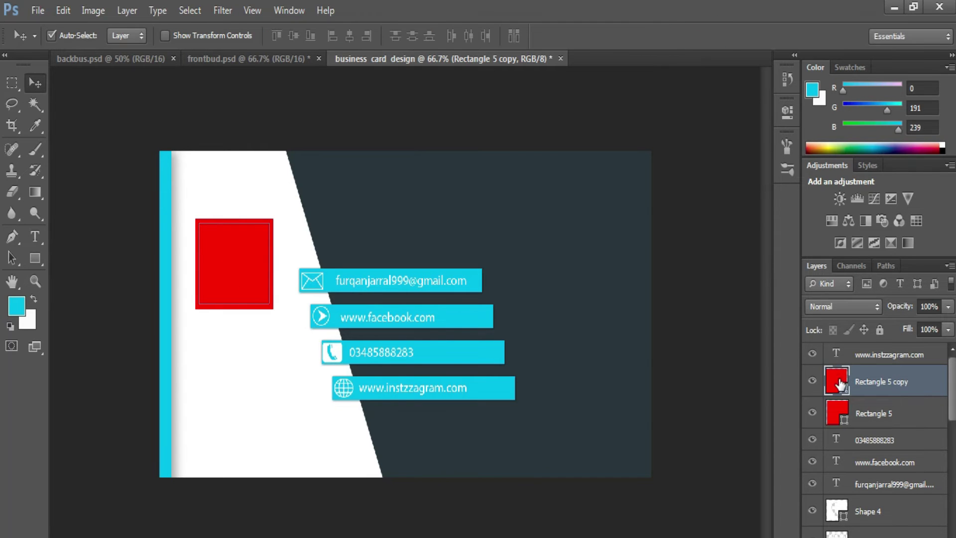
Step: Fill the inner copy black (#000000) to form a red frame
{"action": "double_click", "coordinate": [836, 380]}
{"action": "left_click_drag", "start_coordinate": [471, 282], "coordinate": [425, 387]}
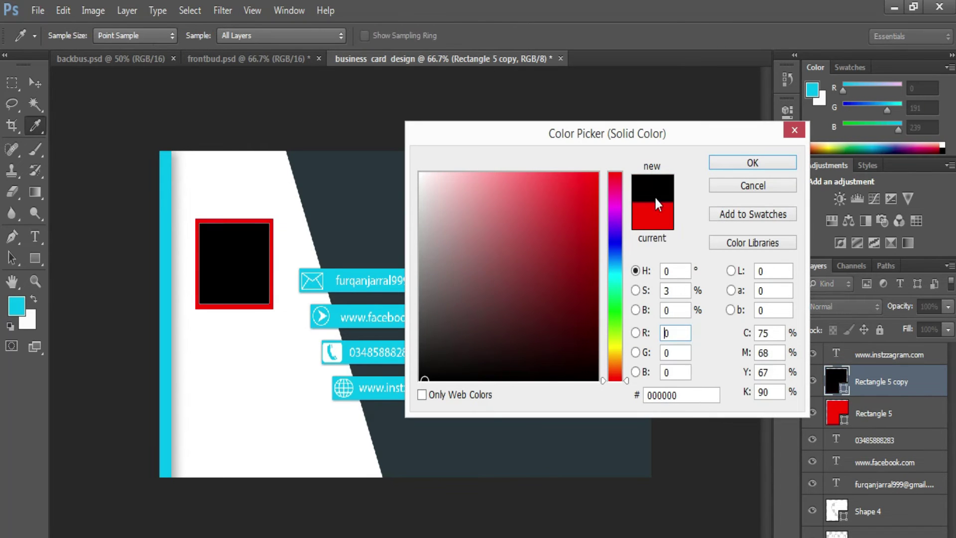
{"action": "left_click", "coordinate": [732, 167]}
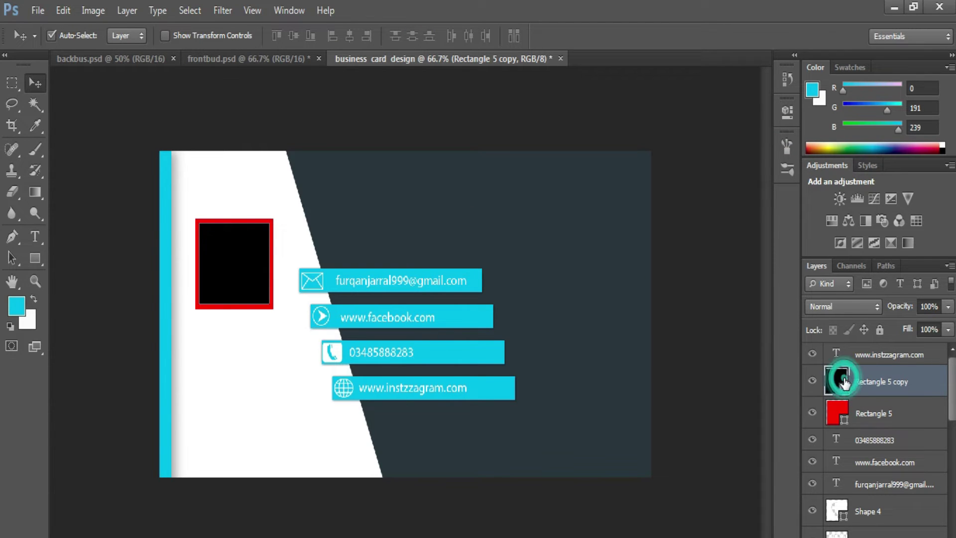
{"action": "left_click", "coordinate": [224, 287]}
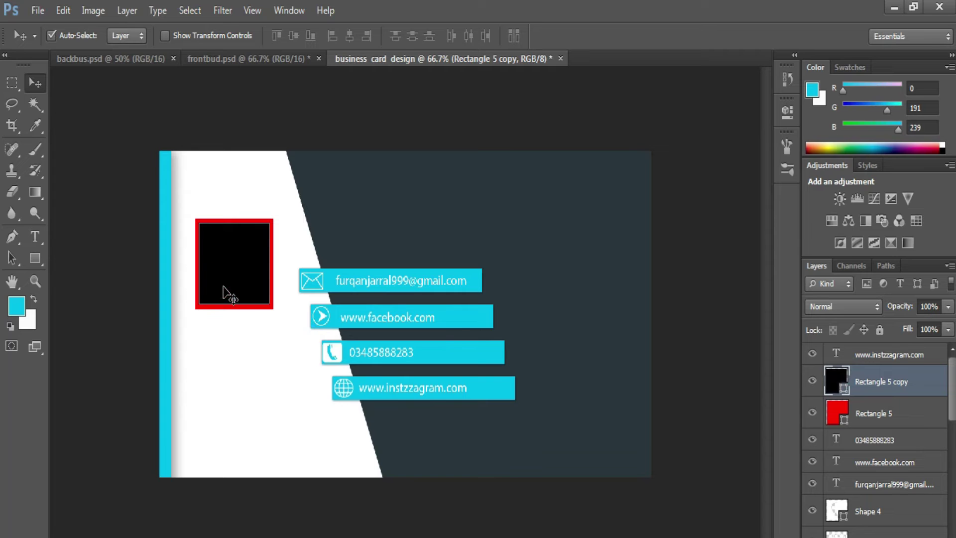
Step: Duplicate the black square and scale the copy to about 88%
{"action": "key", "text": "ctrl+j"}
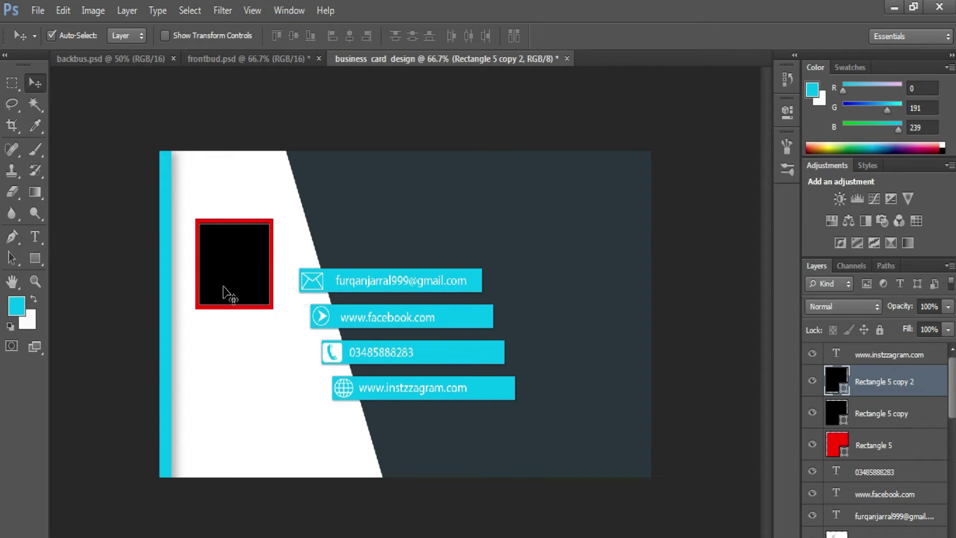
{"action": "key", "text": "ctrl+t"}
{"action": "left_click_drag", "start_coordinate": [268, 304], "coordinate": [264, 300]}
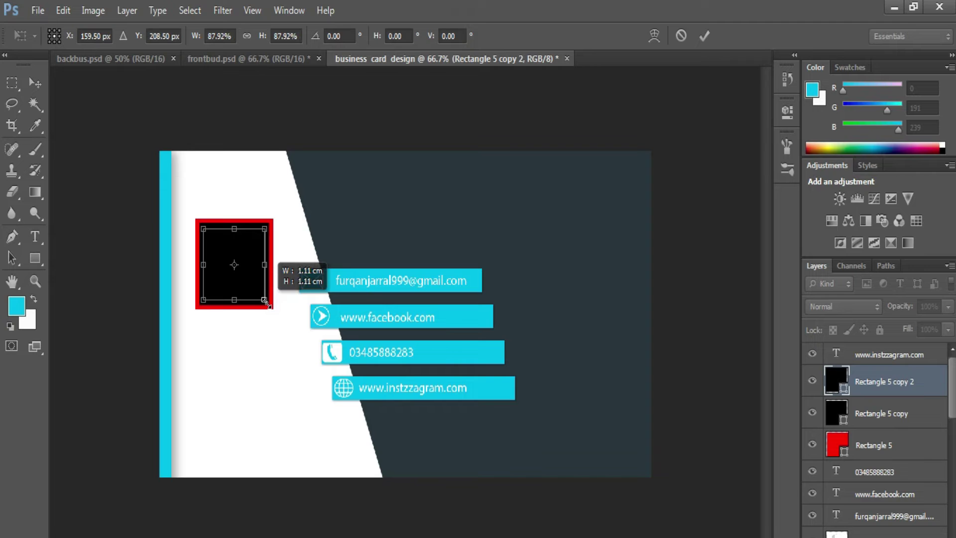
{"action": "left_click_drag", "start_coordinate": [266, 302], "coordinate": [265, 302]}
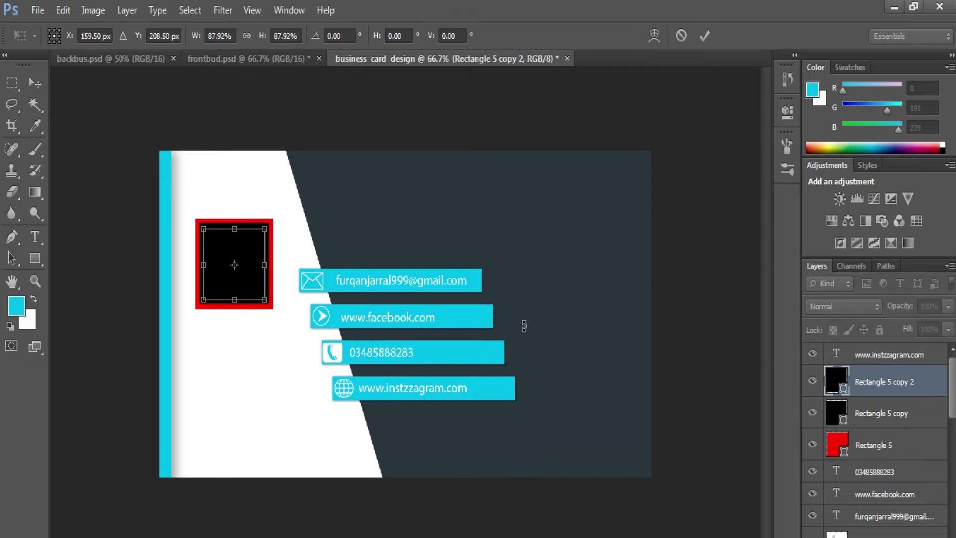
{"action": "left_click", "coordinate": [703, 37]}
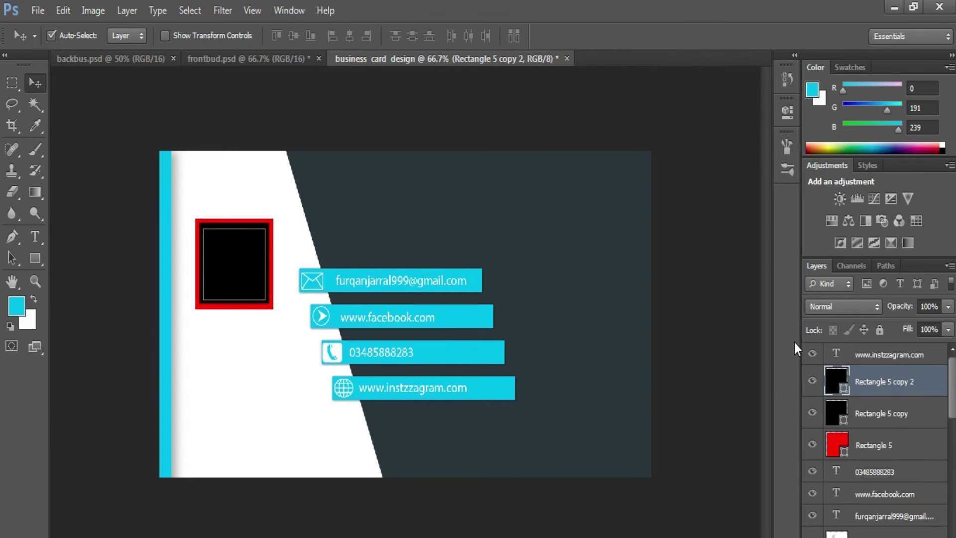
Step: Fill the copy with the email bar's cyan (00bfef) via the eyedropper
{"action": "double_click", "coordinate": [836, 383]}
{"action": "left_click", "coordinate": [336, 271]}
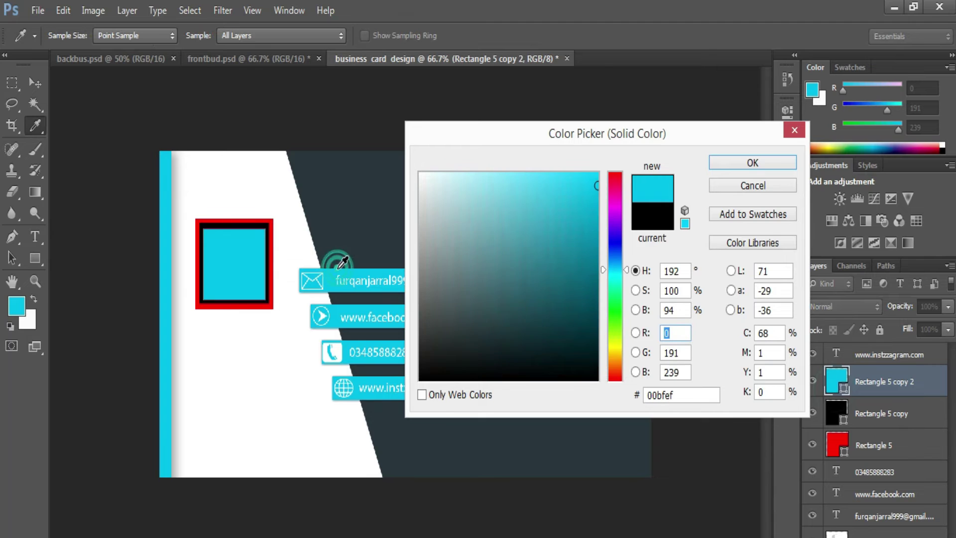
{"action": "left_click", "coordinate": [728, 157]}
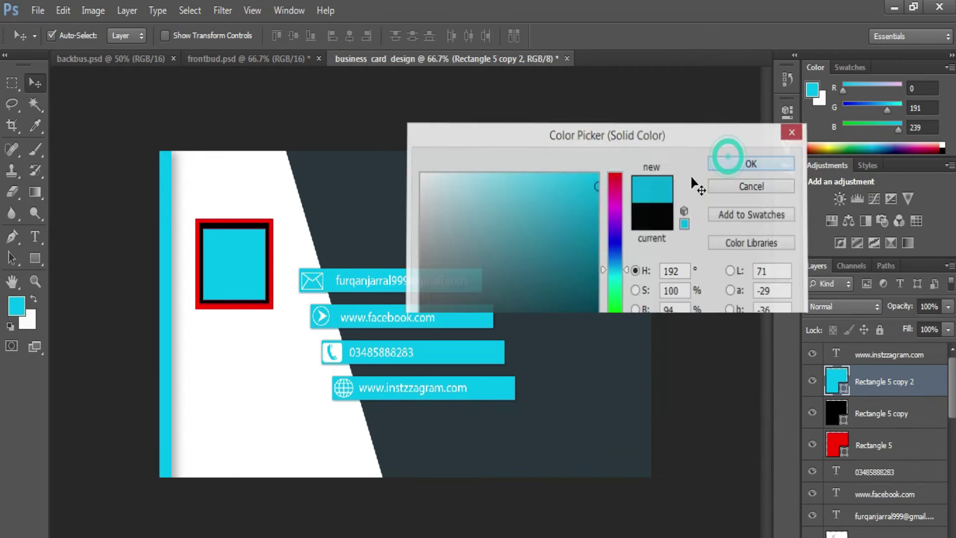
{"action": "scroll", "coordinate": [204, 231], "scroll_direction": "up", "scroll_amount": 2}
{"action": "scroll", "coordinate": [150, 220], "scroll_direction": "up", "scroll_amount": 2}
Step: Enlarge the inner square to about 106% and nudge it up slightly
{"action": "scroll", "coordinate": [106, 202], "scroll_direction": "up", "scroll_amount": 1}
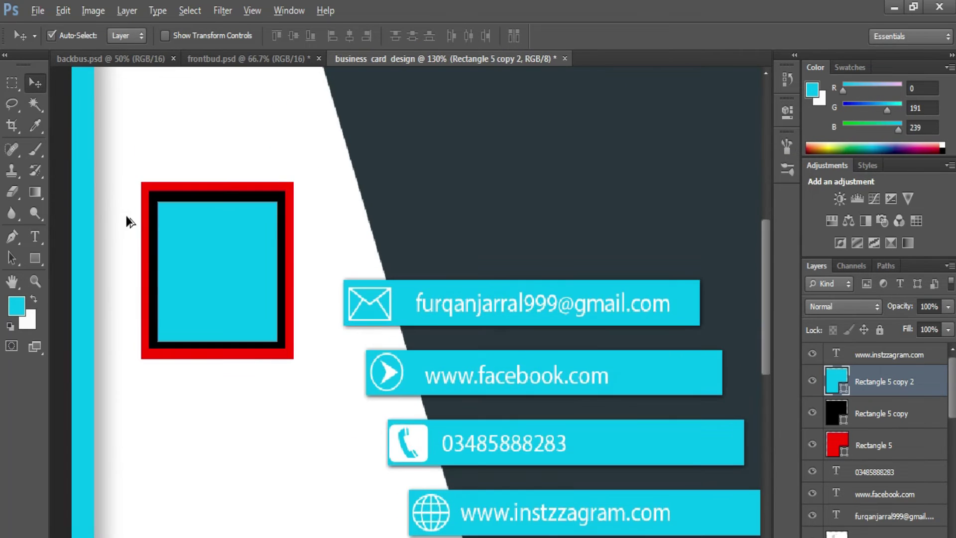
{"action": "key", "text": "ctrl+t"}
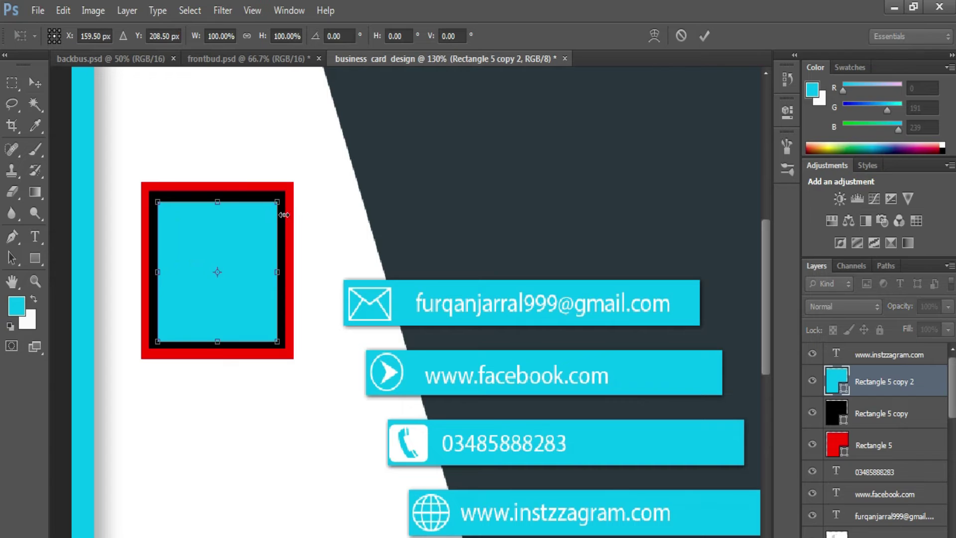
{"action": "left_click_drag", "start_coordinate": [277, 204], "coordinate": [278, 198]}
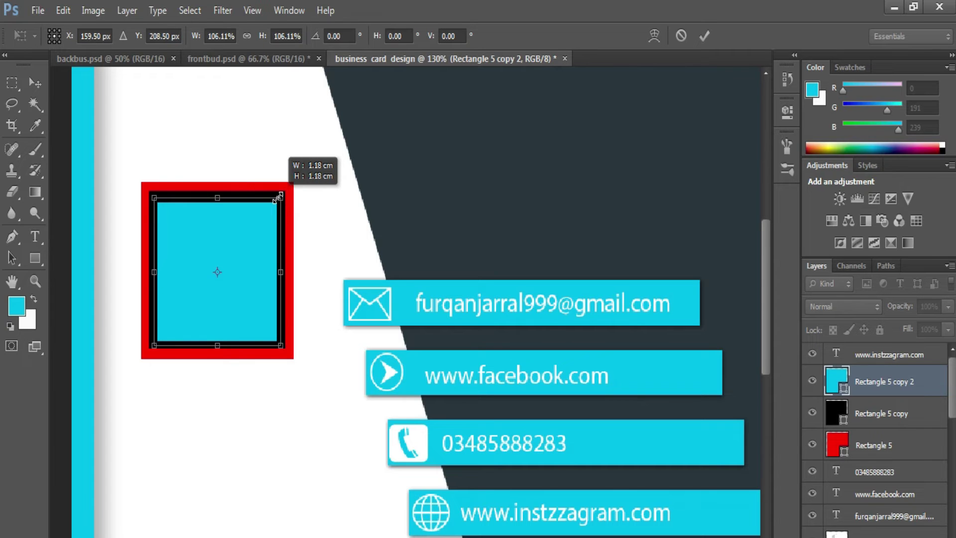
{"action": "key", "text": "Up"}
{"action": "key", "text": "Up"}
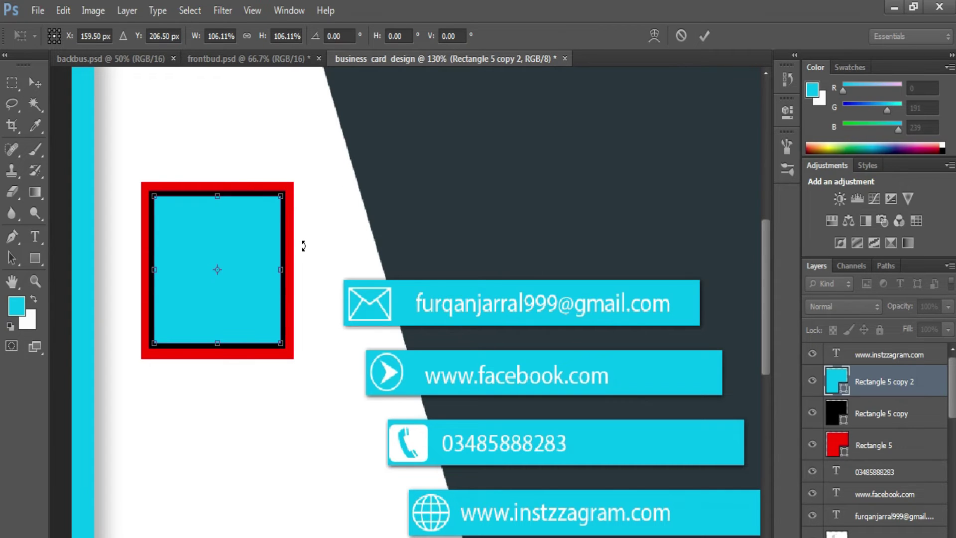
{"action": "left_click", "coordinate": [698, 37]}
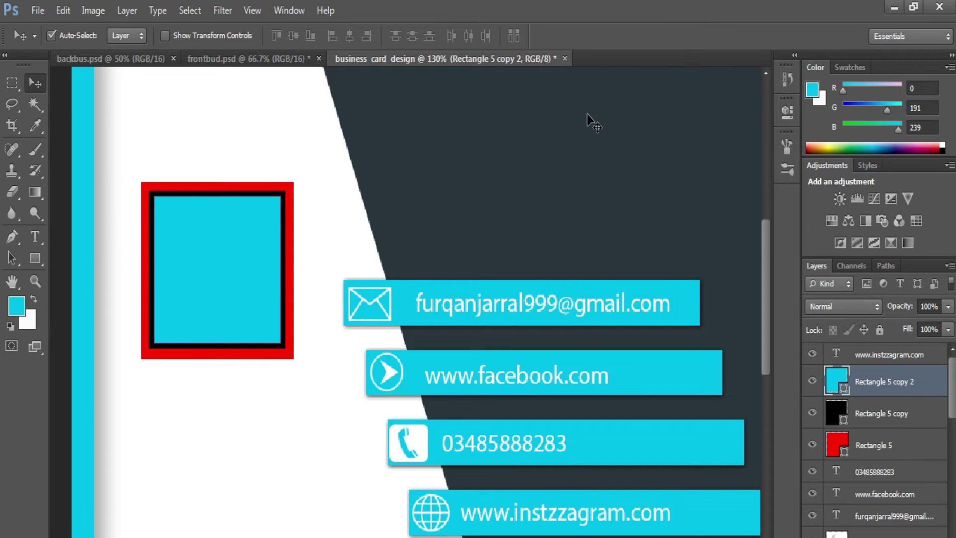
Step: Nudge the logo squares and the dark inner square slightly left, then deselect
{"action": "key", "text": "ctrl+minus"}
{"action": "key", "text": "ctrl+minus"}
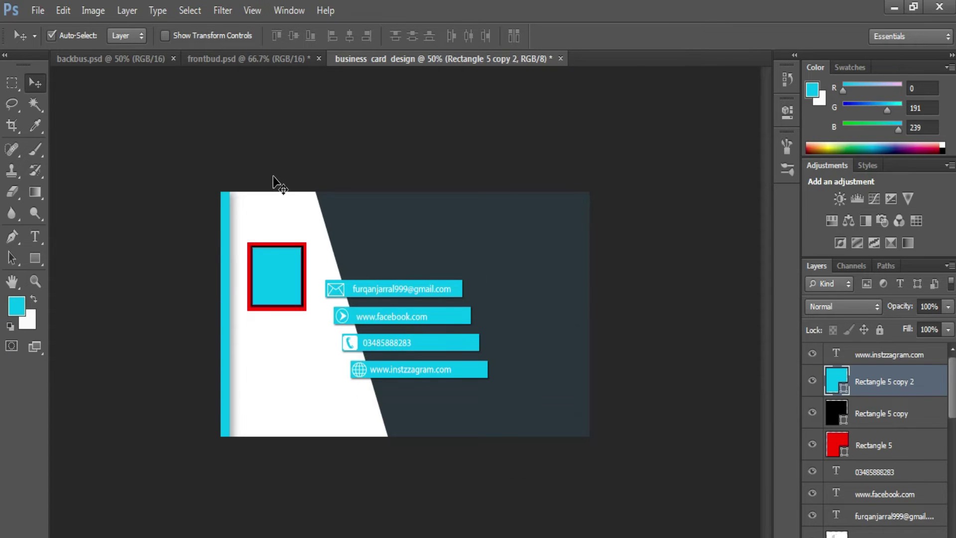
{"action": "scroll", "coordinate": [292, 357], "scroll_direction": "up", "scroll_amount": 5}
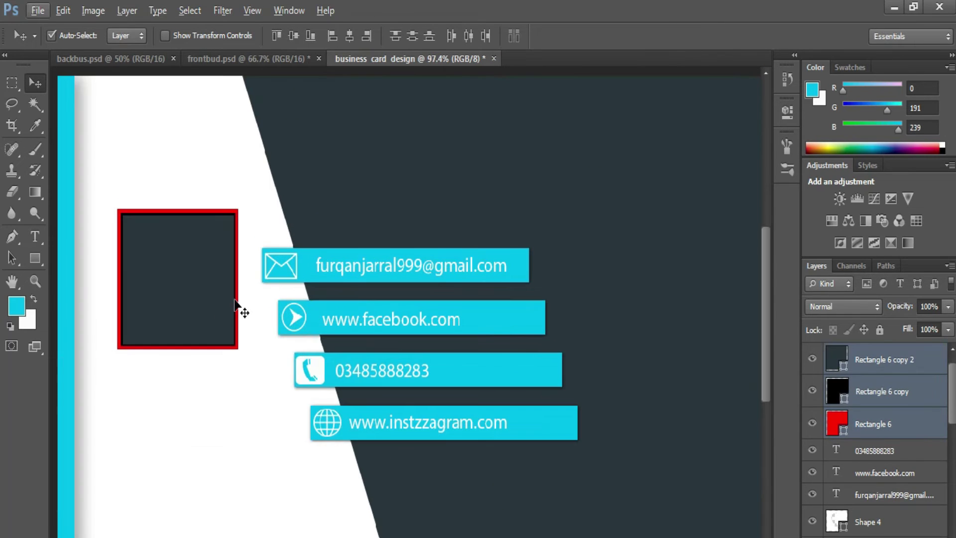
{"action": "left_click", "coordinate": [209, 284]}
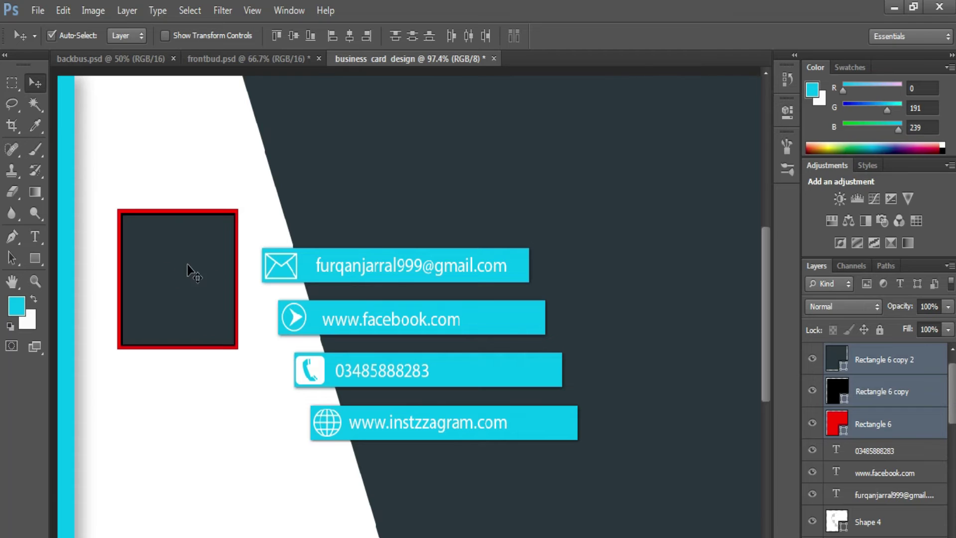
{"action": "key", "text": "Left"}
{"action": "key", "text": "Left"}
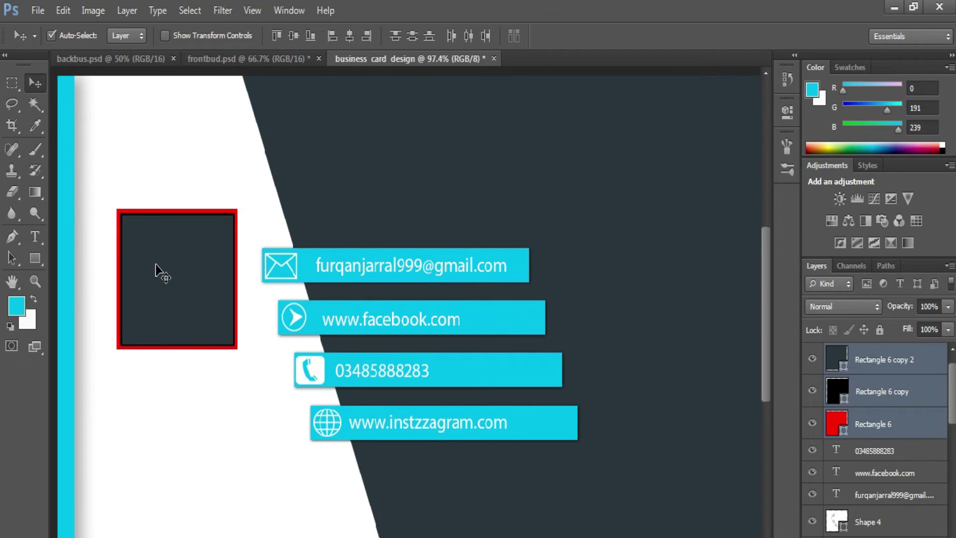
{"action": "left_click", "coordinate": [165, 259]}
{"action": "key", "text": "Left"}
{"action": "key", "text": "Left"}
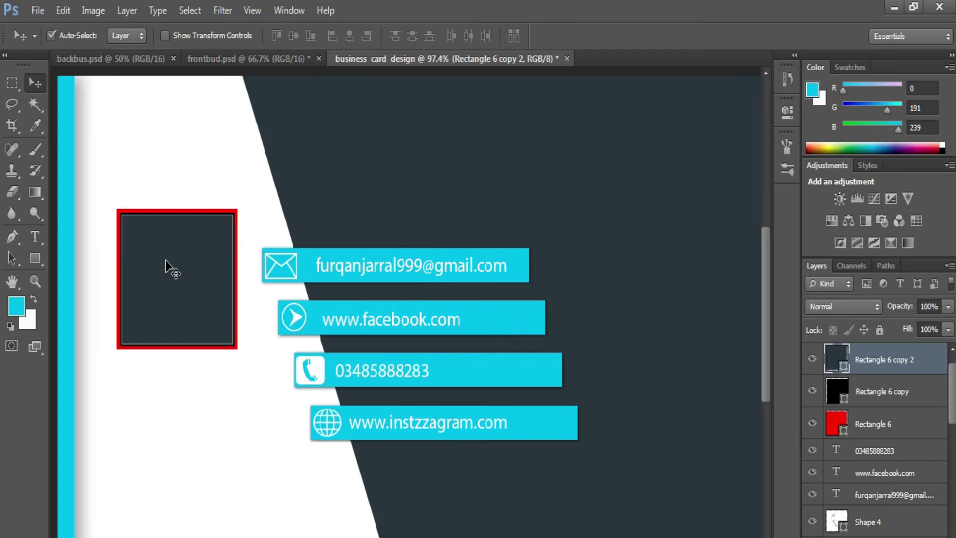
{"action": "left_click", "coordinate": [255, 135]}
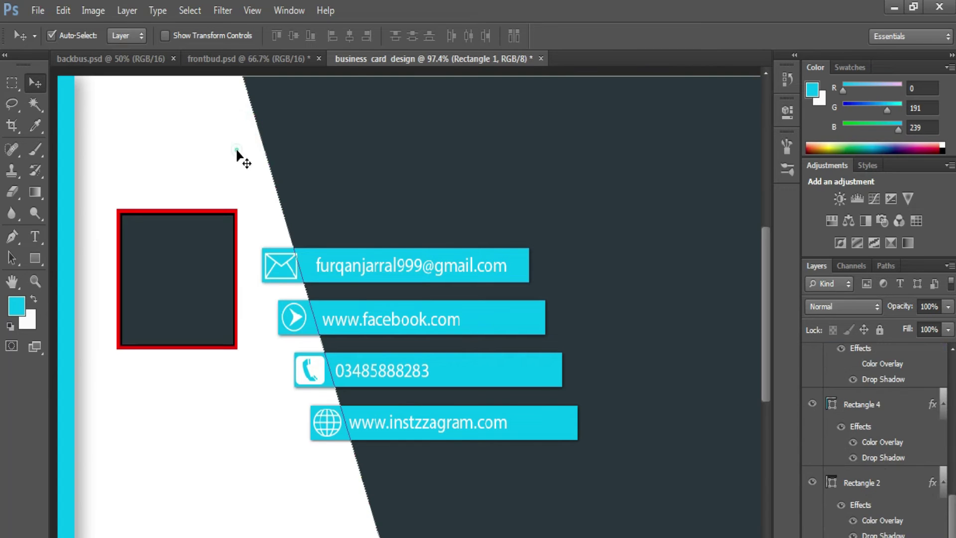
{"action": "left_click", "coordinate": [237, 150]}
{"action": "left_click", "coordinate": [175, 233]}
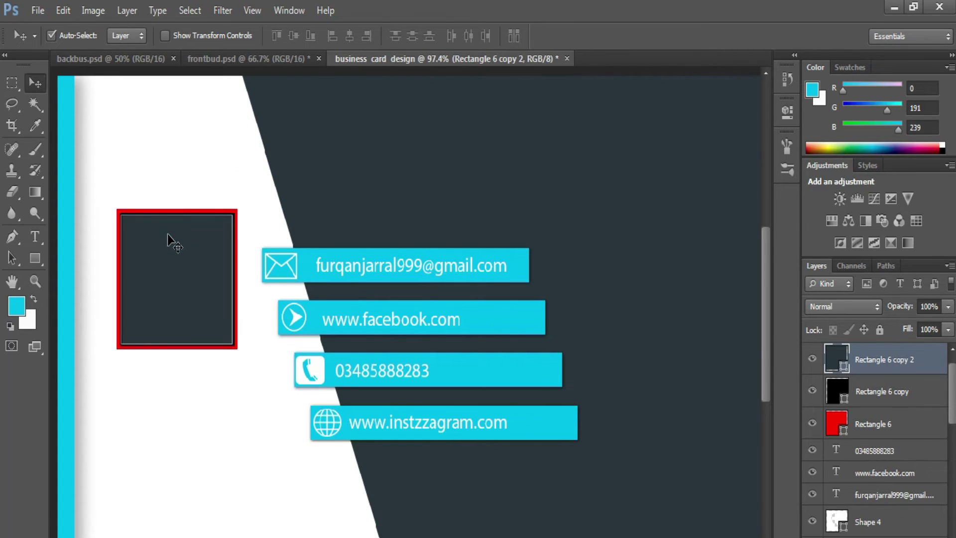
{"action": "left_click", "coordinate": [190, 170]}
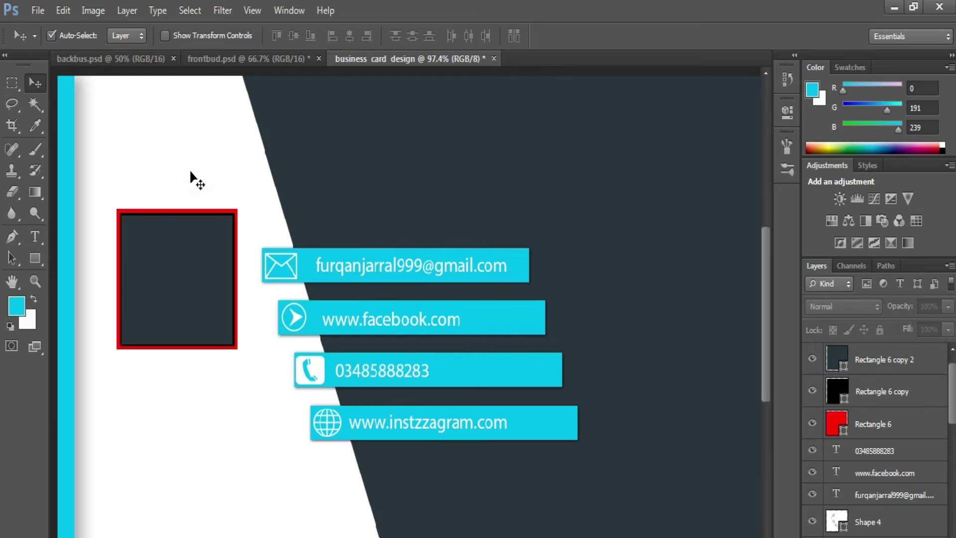
{"action": "key", "text": "t"}
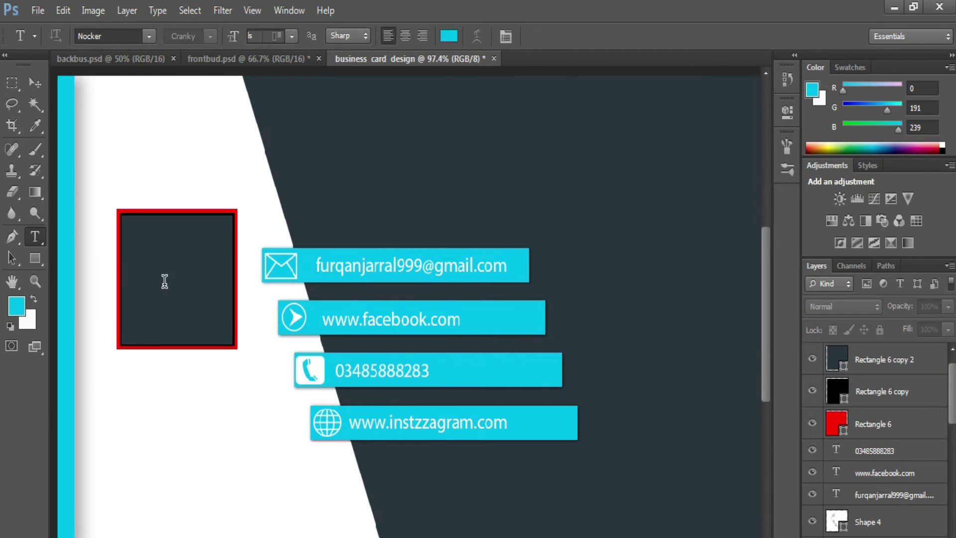
Step: Type the 'JS' monogram inside the dark square and select it
{"action": "left_click", "coordinate": [185, 315]}
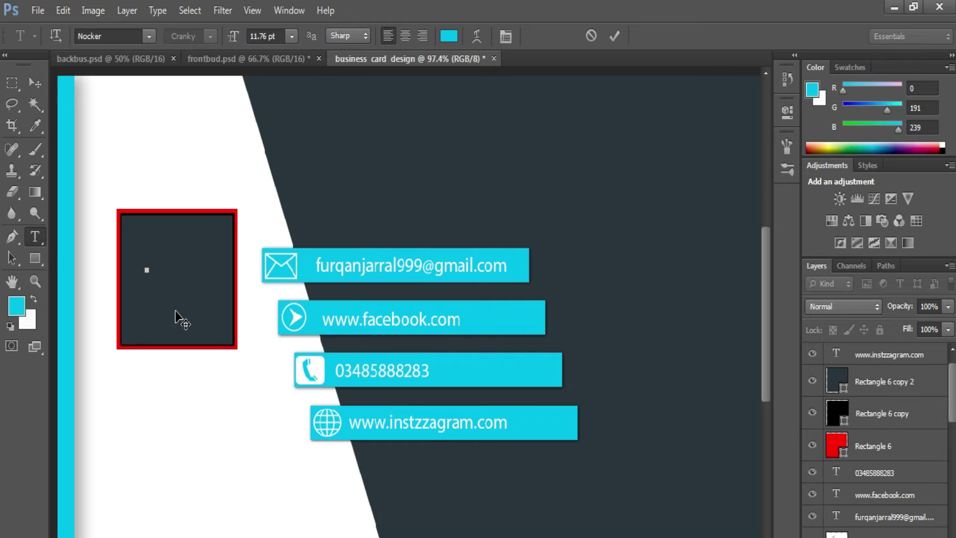
{"action": "type", "text": "JS"}
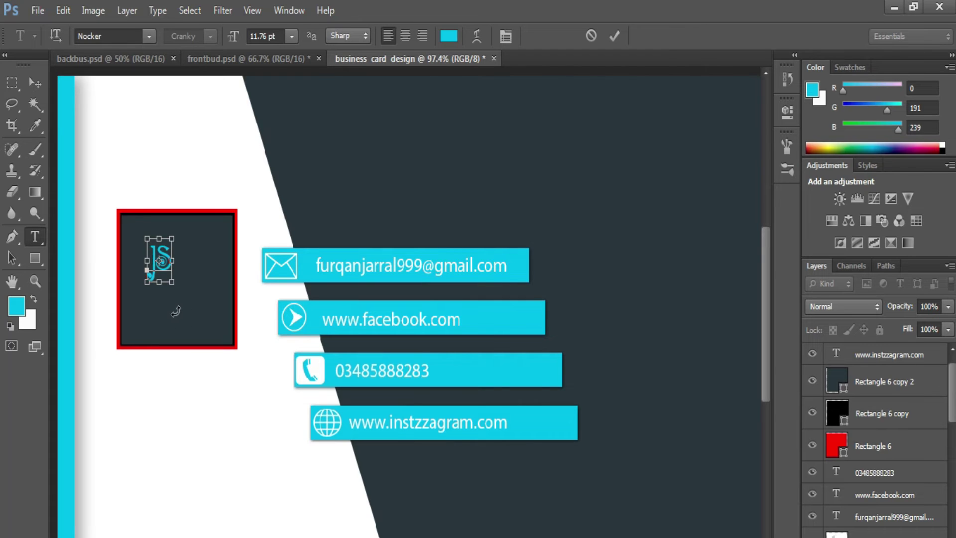
{"action": "key", "text": "ctrl+a"}
Step: Enlarge the JS text to 36.76 pt and centre it in the dark square
{"action": "left_click", "coordinate": [263, 37]}
{"action": "scroll", "coordinate": [263, 37], "scroll_direction": "up", "scroll_amount": 2}
{"action": "scroll", "coordinate": [263, 38], "scroll_direction": "up", "scroll_amount": 2}
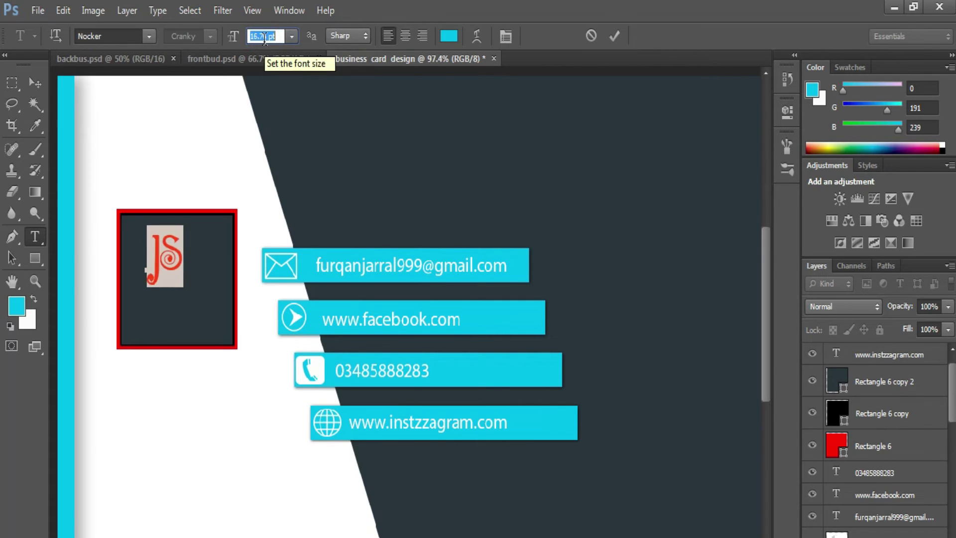
{"action": "scroll", "coordinate": [263, 37], "scroll_direction": "up", "scroll_amount": 3}
{"action": "scroll", "coordinate": [265, 34], "scroll_direction": "up", "scroll_amount": 4}
{"action": "scroll", "coordinate": [264, 34], "scroll_direction": "up", "scroll_amount": 6}
{"action": "scroll", "coordinate": [265, 34], "scroll_direction": "up", "scroll_amount": 5}
{"action": "scroll", "coordinate": [265, 34], "scroll_direction": "up", "scroll_amount": 3}
{"action": "left_click", "coordinate": [622, 32]}
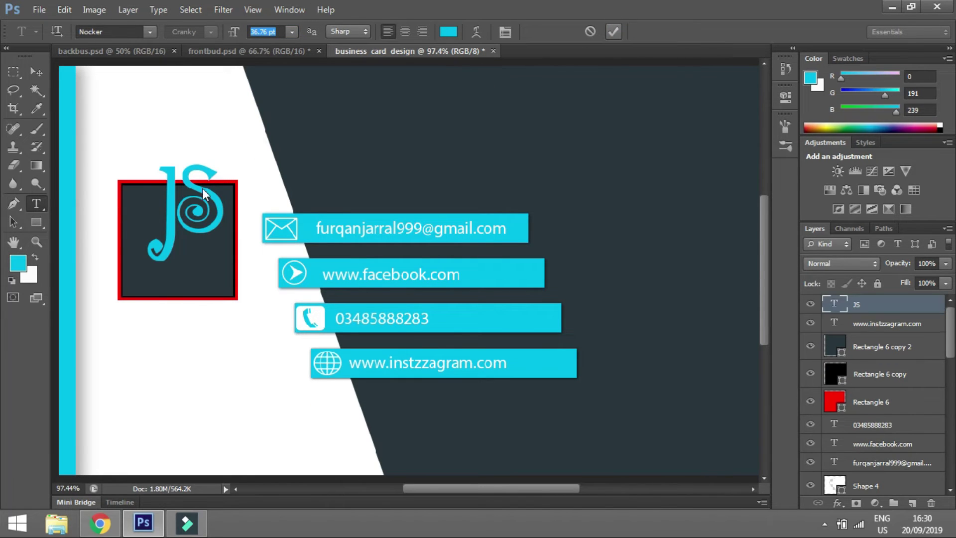
{"action": "left_click", "coordinate": [36, 72]}
{"action": "left_click_drag", "start_coordinate": [177, 221], "coordinate": [165, 239]}
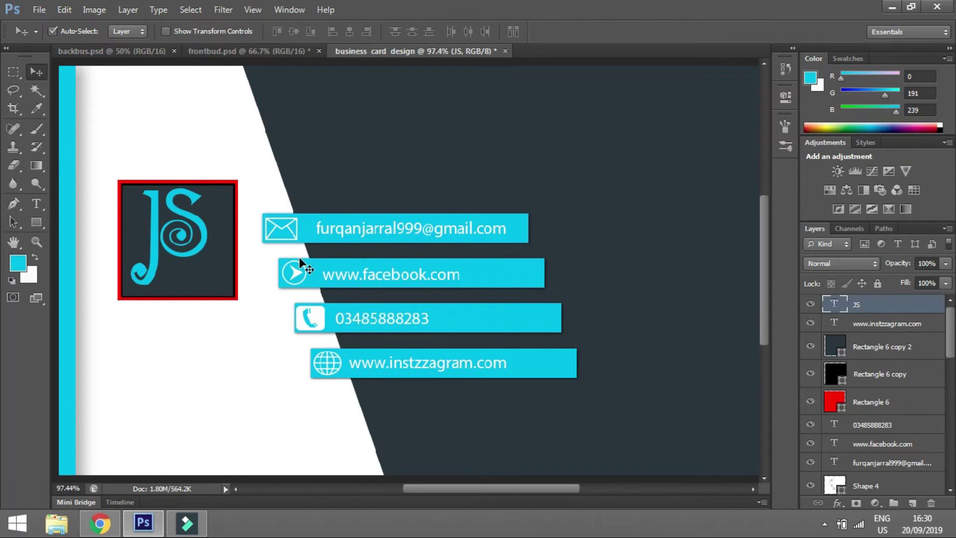
Step: Draw a thin bar above the email row with a white rectangle fill
{"action": "left_click", "coordinate": [37, 222]}
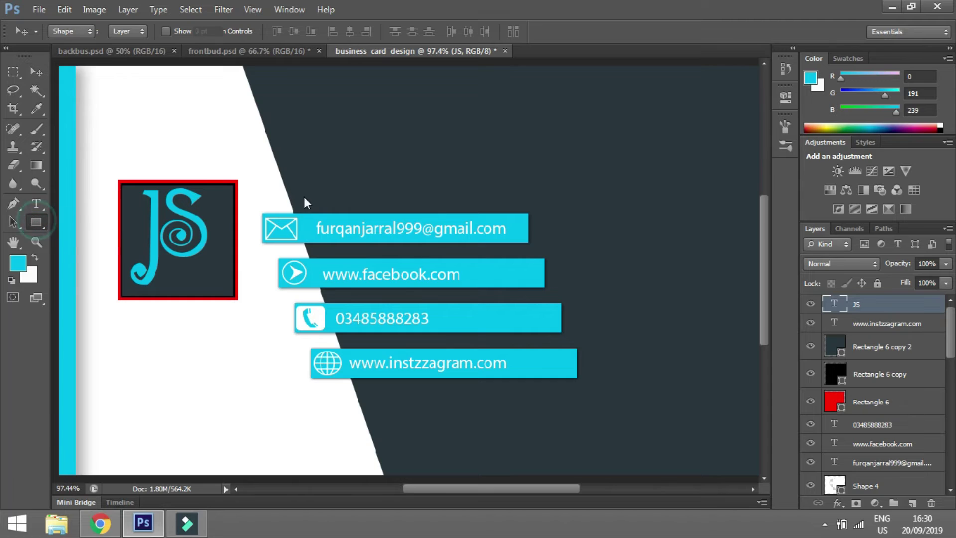
{"action": "left_click_drag", "start_coordinate": [290, 182], "coordinate": [396, 183]}
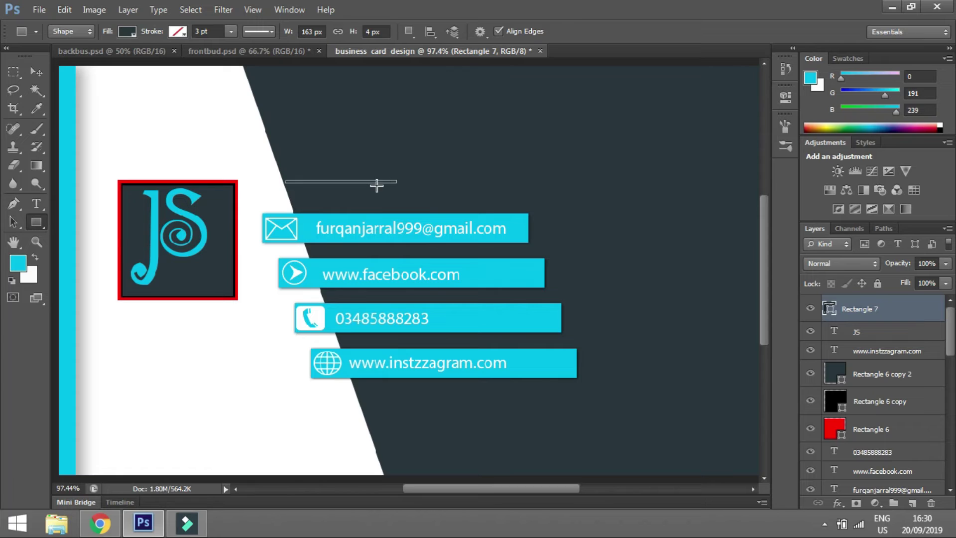
{"action": "left_click", "coordinate": [127, 31]}
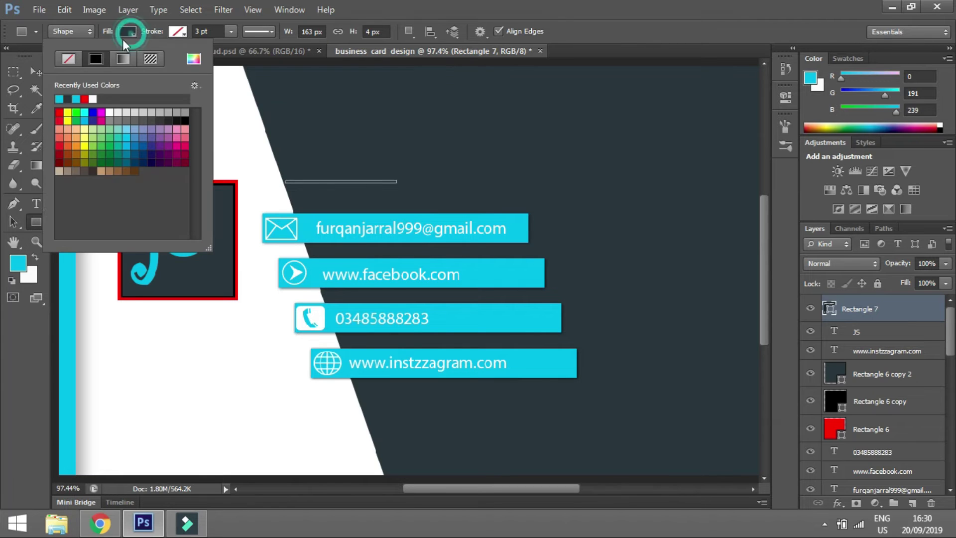
{"action": "left_click", "coordinate": [60, 100]}
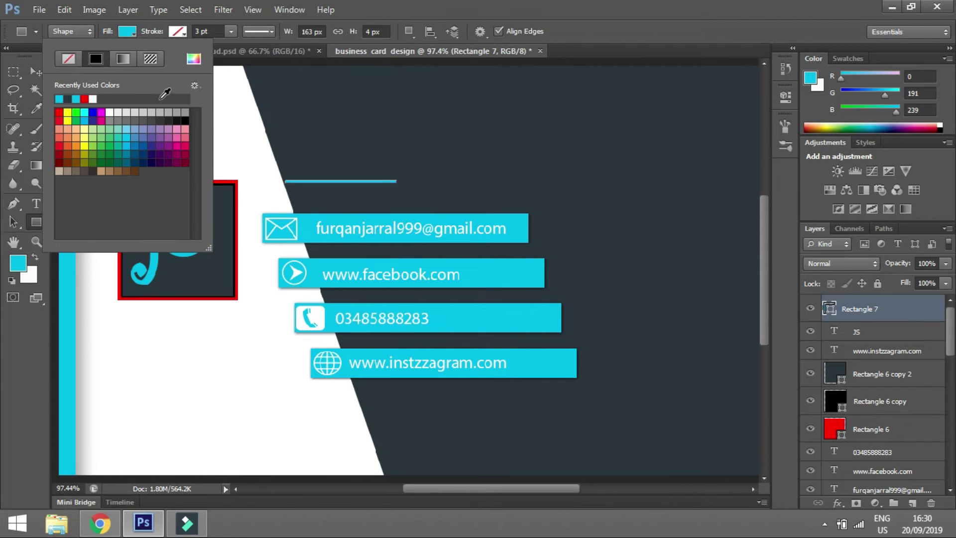
{"action": "left_click", "coordinate": [110, 111]}
{"action": "left_click", "coordinate": [229, 118]}
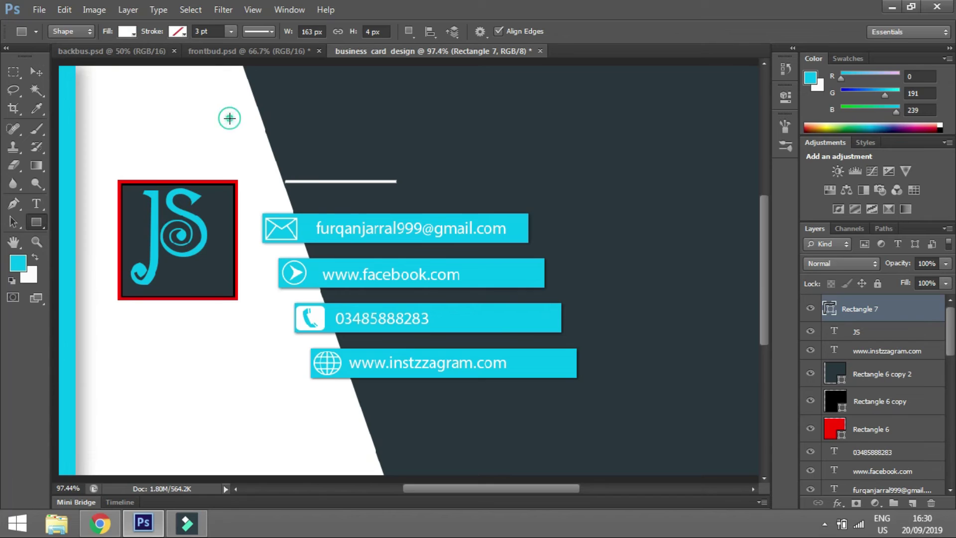
{"action": "left_click", "coordinate": [322, 198]}
{"action": "left_click", "coordinate": [424, 215]}
Step: Duplicate the short white line and shift the copy right, leaving a gap
{"action": "left_click", "coordinate": [20, 70]}
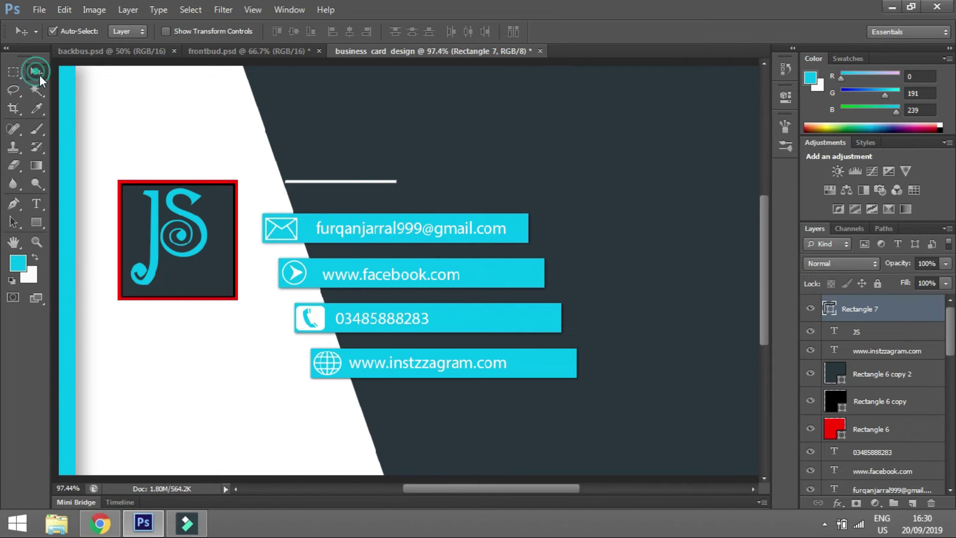
{"action": "left_click", "coordinate": [350, 180]}
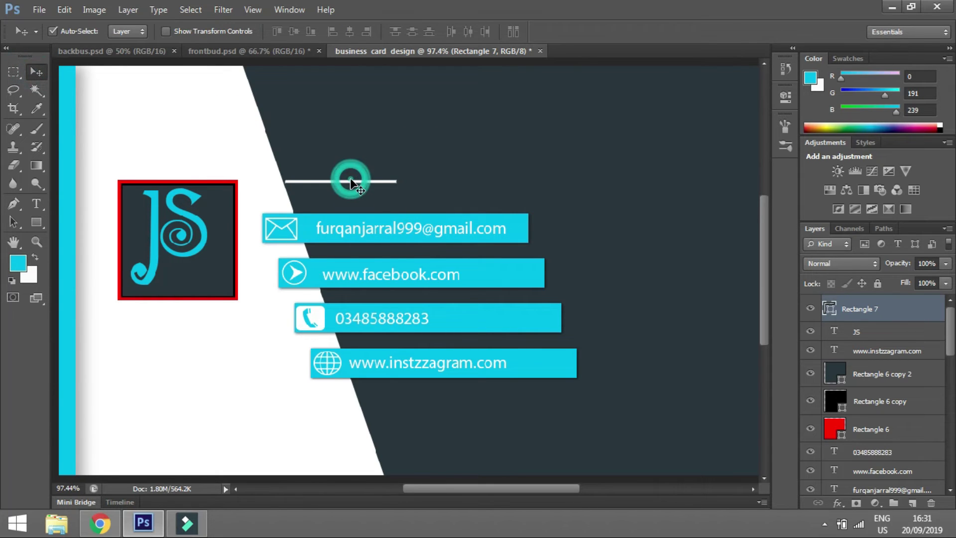
{"action": "key", "text": "ctrl+j"}
{"action": "key", "text": "shift+Right"}
{"action": "key", "text": "shift+Right"}
{"action": "key", "text": "shift+Right"}
{"action": "key", "text": "shift+Right"}
{"action": "key", "text": "shift+Right"}
{"action": "key", "text": "shift+Right"}
{"action": "key", "text": "shift+Right"}
{"action": "key", "text": "shift+Right"}
{"action": "key", "text": "shift+Right"}
{"action": "key", "text": "shift+Right"}
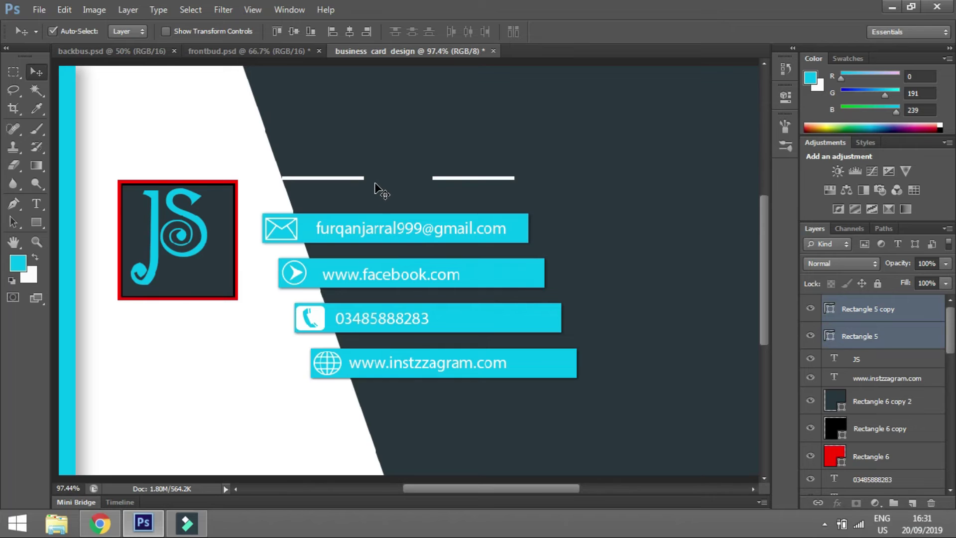
{"action": "key", "text": "t"}
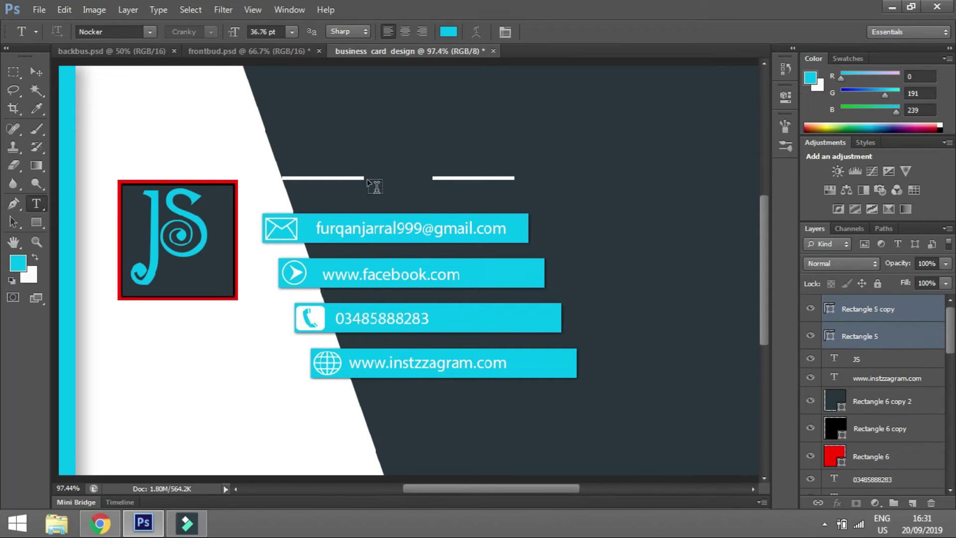
Step: Type 'Jstudio' between the two white lines
{"action": "left_click", "coordinate": [379, 184]}
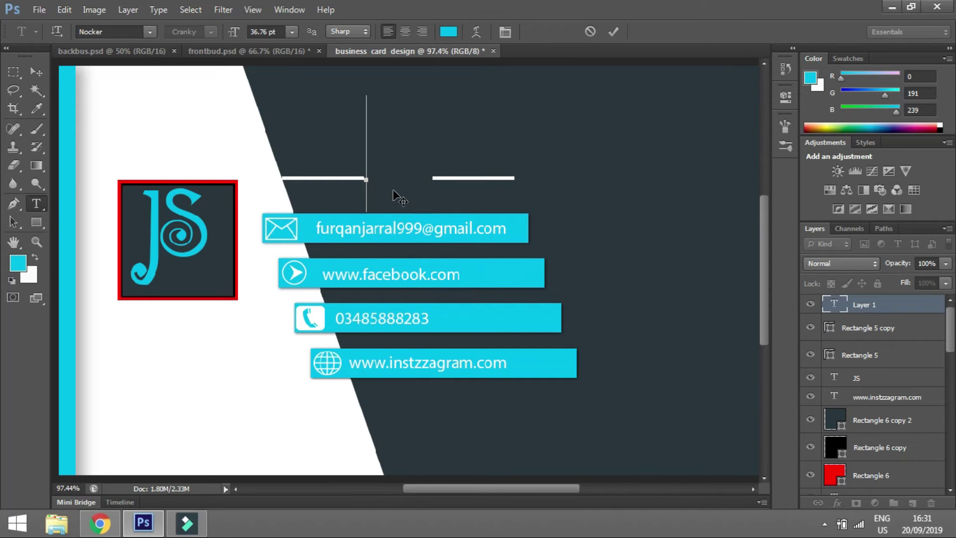
{"action": "type", "text": "J"}
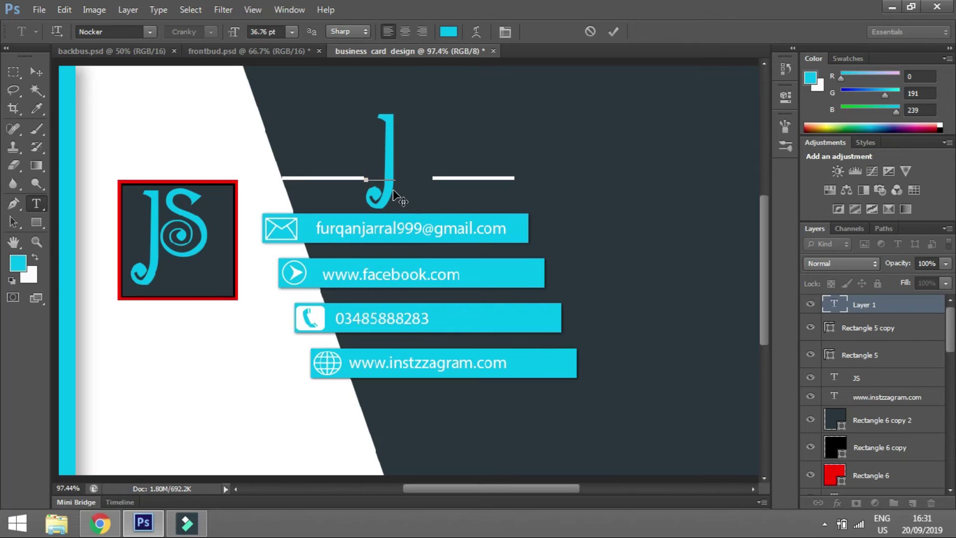
{"action": "type", "text": "S"}
{"action": "key", "text": "shift+Left"}
{"action": "key", "text": "ctrl+shift+comma"}
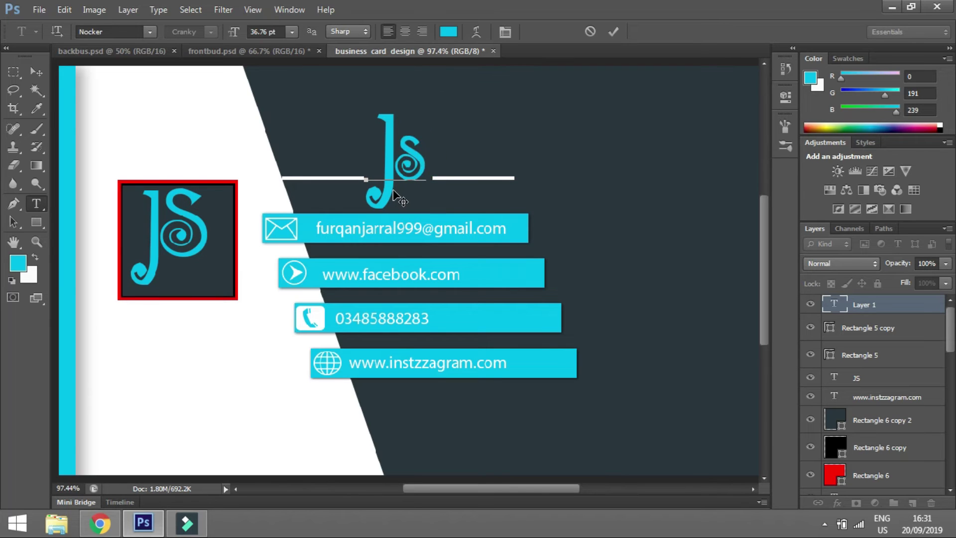
{"action": "type", "text": "tu"}
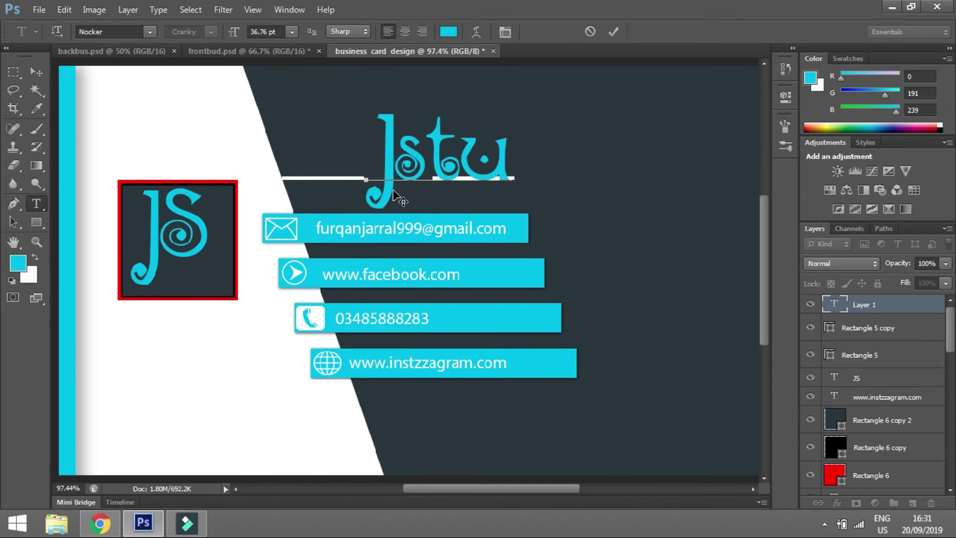
{"action": "type", "text": "dio"}
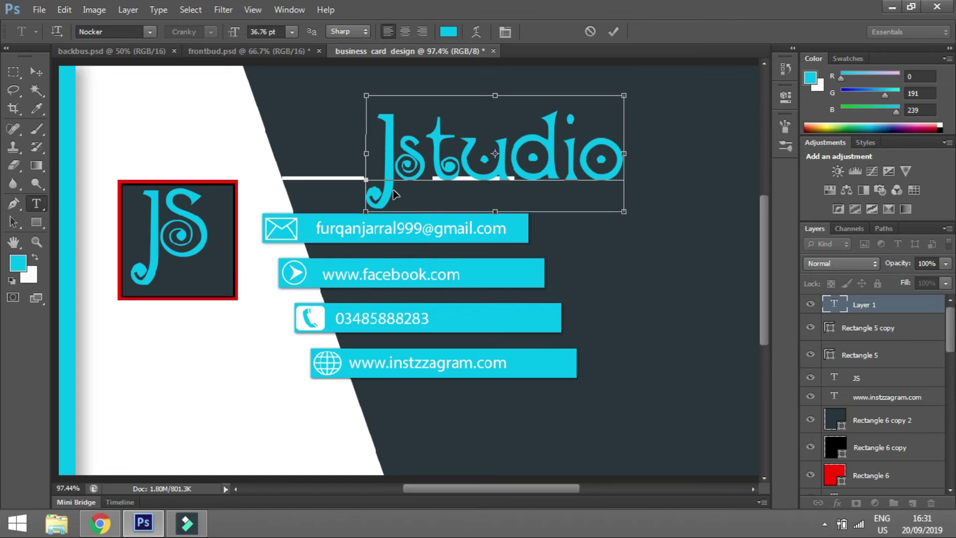
Step: Style the Jstudio title Roboto Bold, 6.76 pt, white
{"action": "key", "text": "ctrl+a"}
{"action": "left_click", "coordinate": [123, 31]}
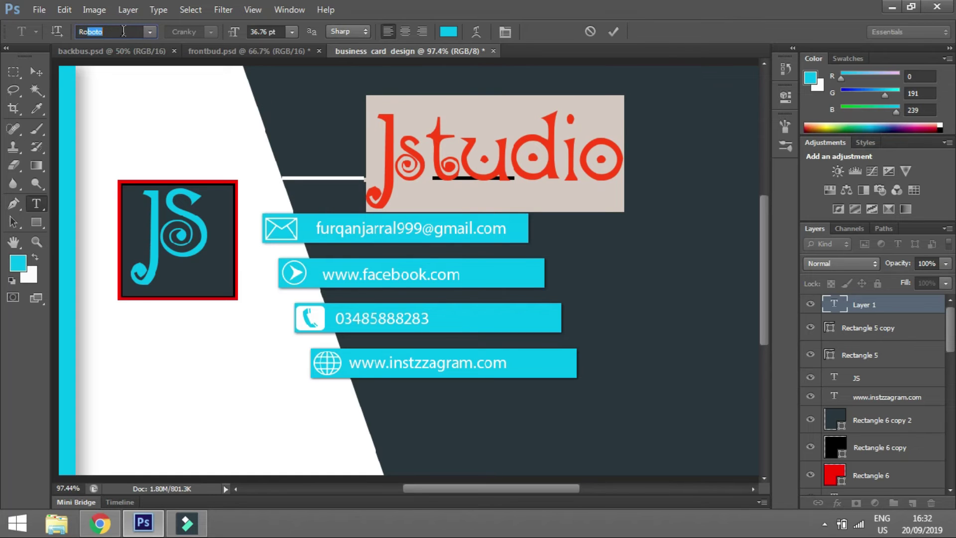
{"action": "key", "text": "Return"}
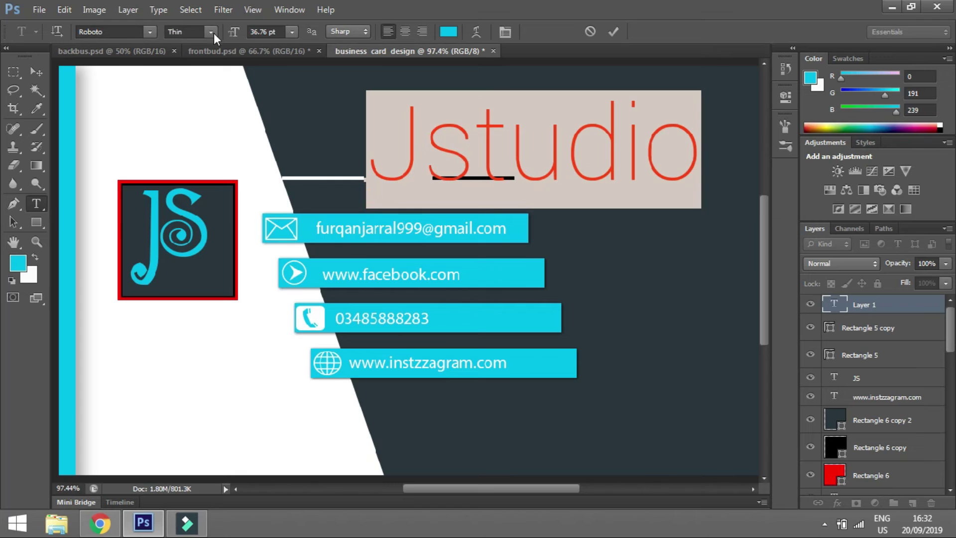
{"action": "left_click", "coordinate": [209, 31]}
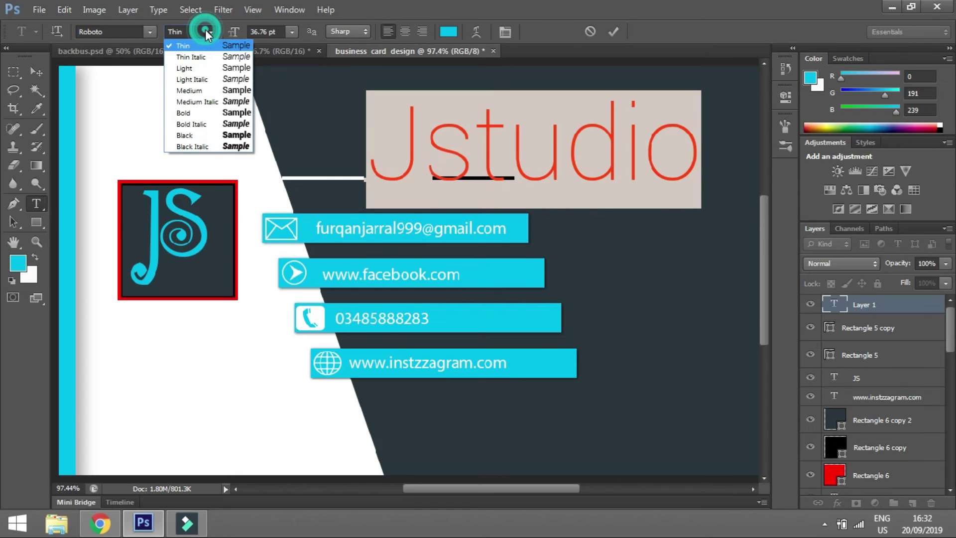
{"action": "left_click", "coordinate": [197, 118]}
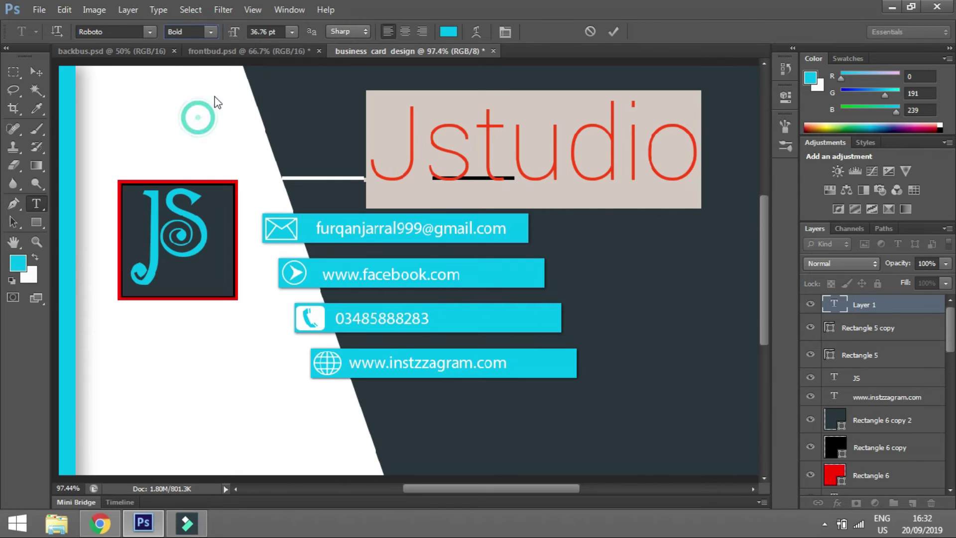
{"action": "left_click", "coordinate": [260, 32]}
{"action": "key", "text": "shift+Down"}
{"action": "key", "text": "shift+Down"}
{"action": "key", "text": "shift+Down"}
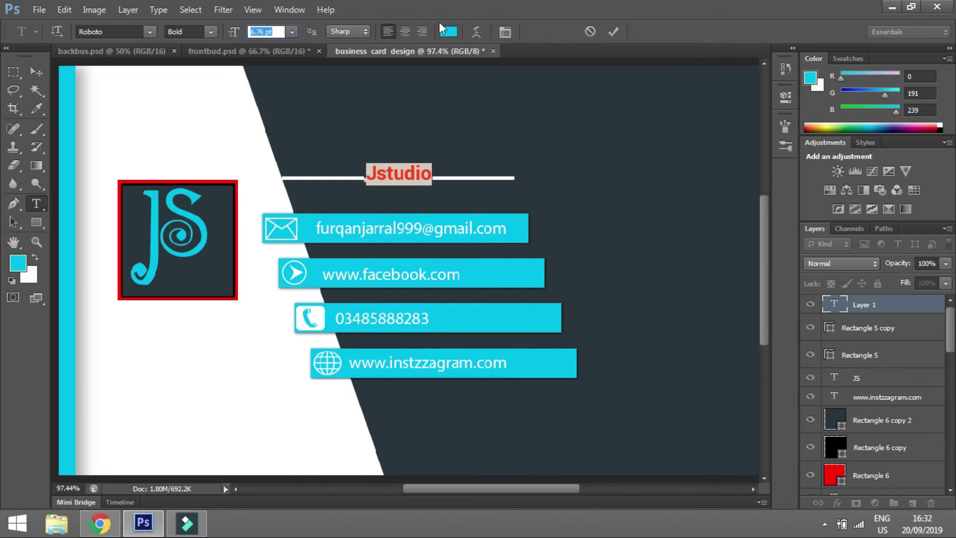
{"action": "left_click", "coordinate": [450, 32]}
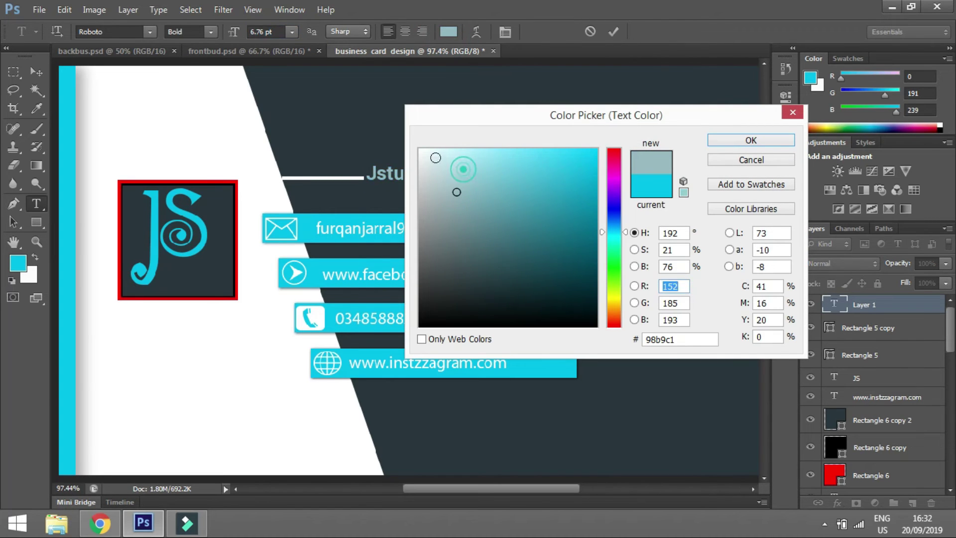
{"action": "left_click", "coordinate": [420, 150]}
{"action": "left_click", "coordinate": [733, 142]}
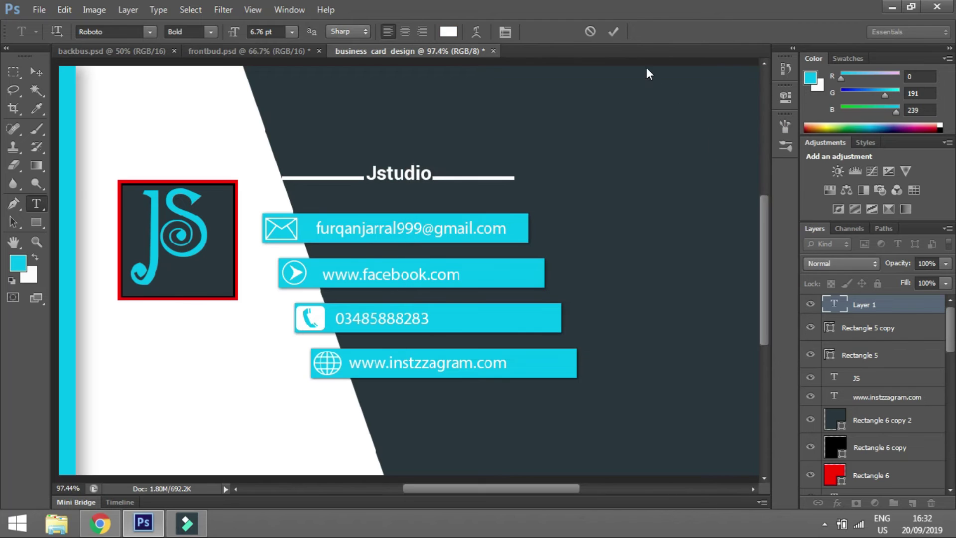
{"action": "left_click", "coordinate": [614, 32]}
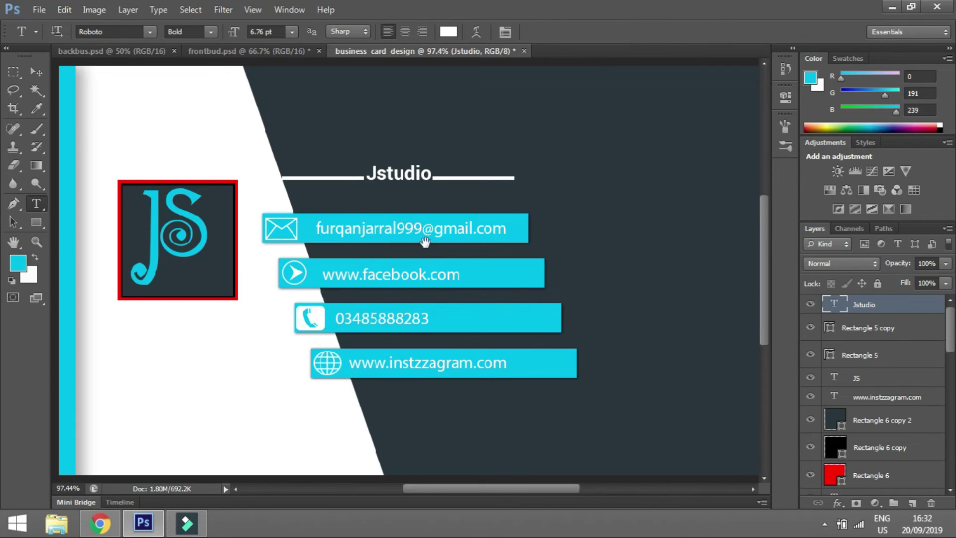
Step: Start a new document from the File menu
{"action": "scroll", "coordinate": [275, 213], "scroll_direction": "down", "scroll_amount": 1}
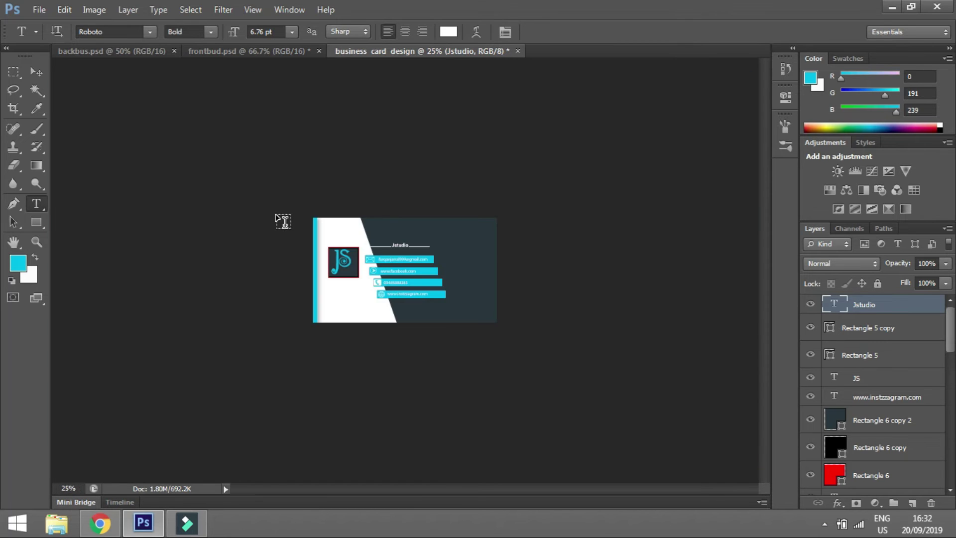
{"action": "scroll", "coordinate": [277, 215], "scroll_direction": "up", "scroll_amount": 1}
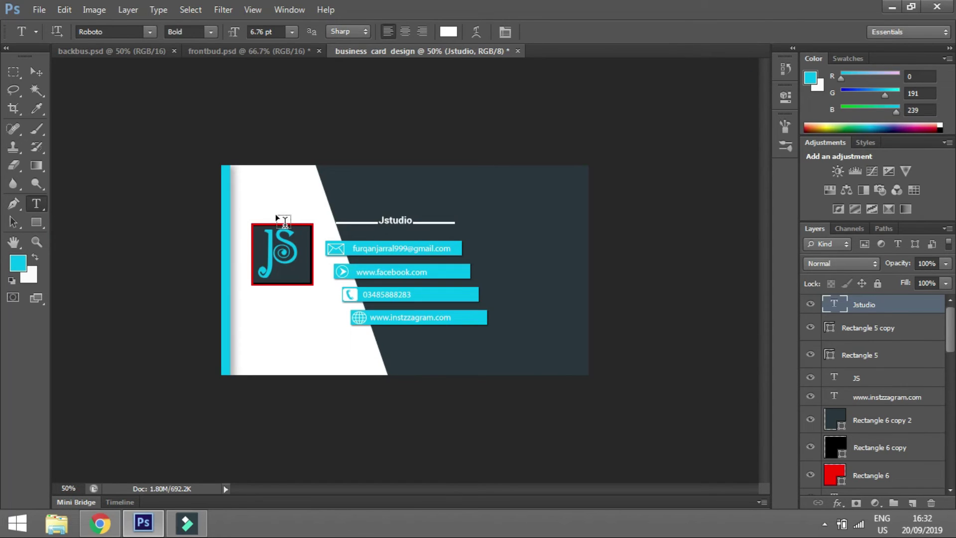
{"action": "left_click", "coordinate": [43, 8]}
{"action": "left_click", "coordinate": [61, 23]}
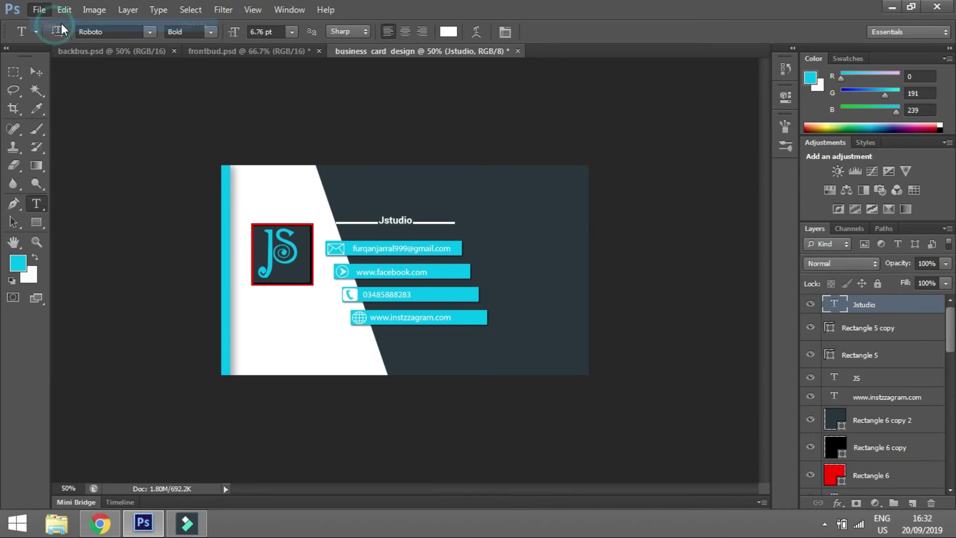
Step: Create a new 3.5 × 2 inch document at 300 ppi
{"action": "mouse_move", "coordinate": [426, 176]}
{"action": "left_mouse_down"}
{"action": "mouse_move", "coordinate": [411, 180]}
{"action": "mouse_move", "coordinate": [398, 206]}
{"action": "left_mouse_up"}
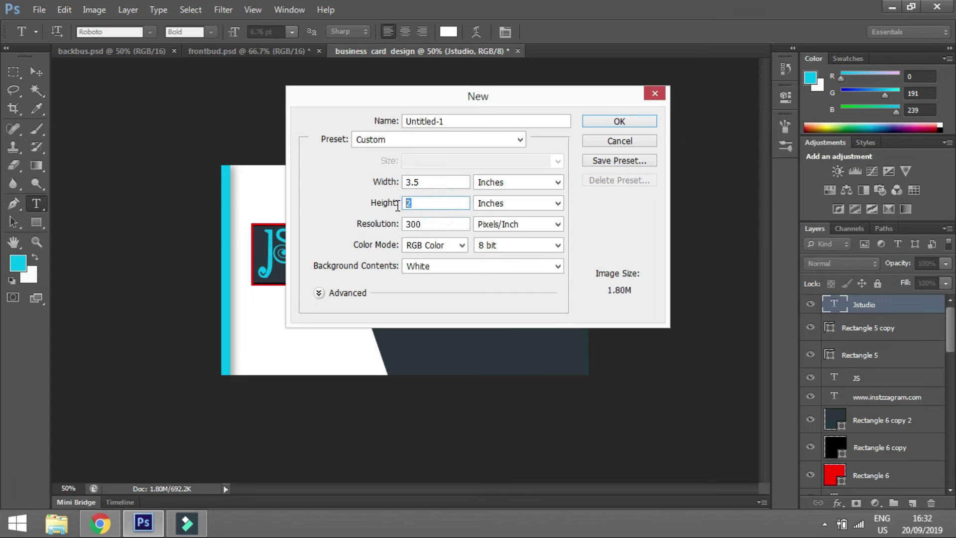
{"action": "double_click", "coordinate": [441, 223]}
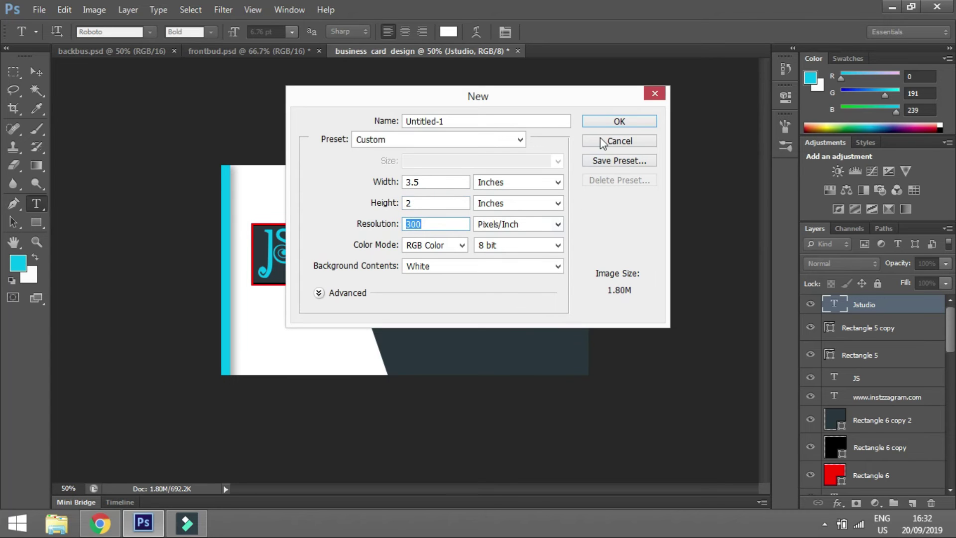
{"action": "left_click", "coordinate": [605, 121]}
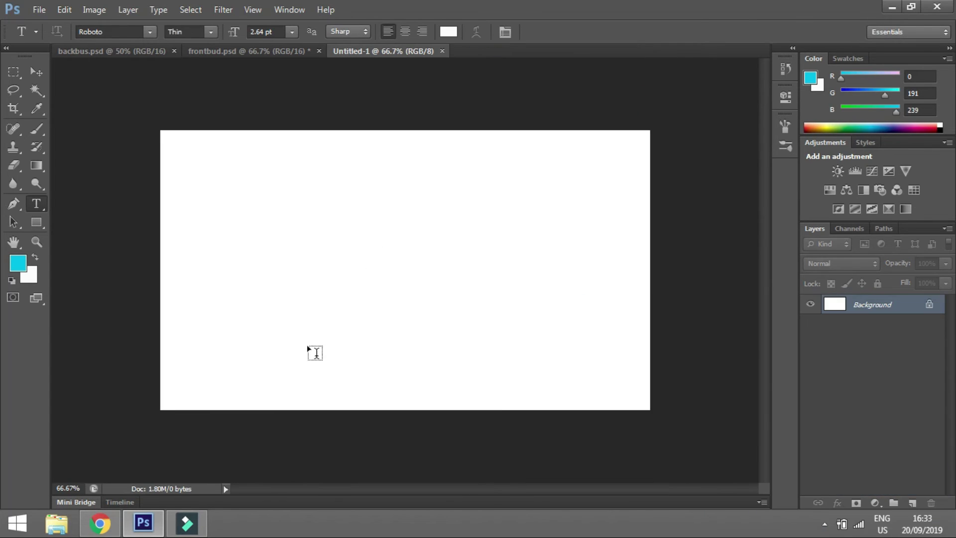
Step: Cover the page with a black rectangle and add a thin strip along the bottom
{"action": "left_click_drag", "start_coordinate": [131, 117], "coordinate": [659, 427]}
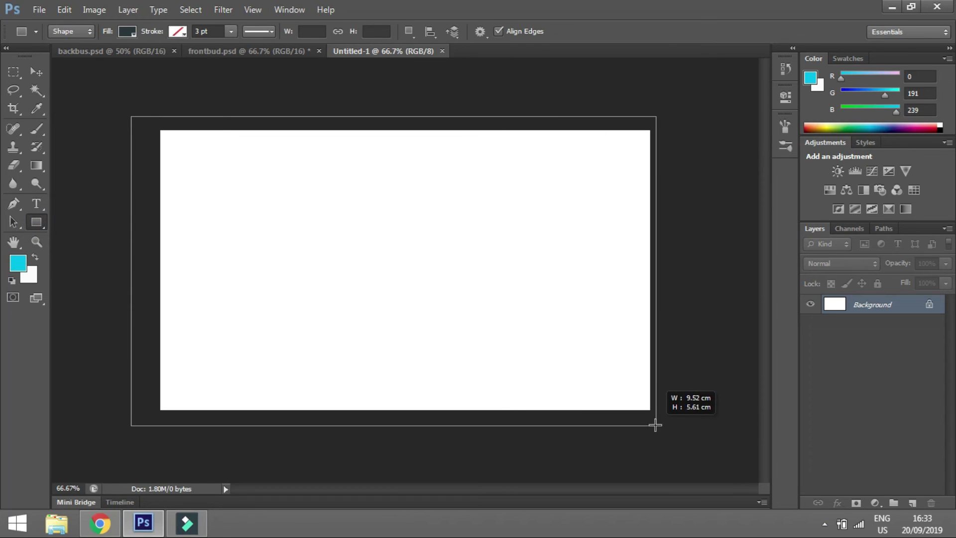
{"action": "left_click_drag", "start_coordinate": [659, 426], "coordinate": [656, 425]}
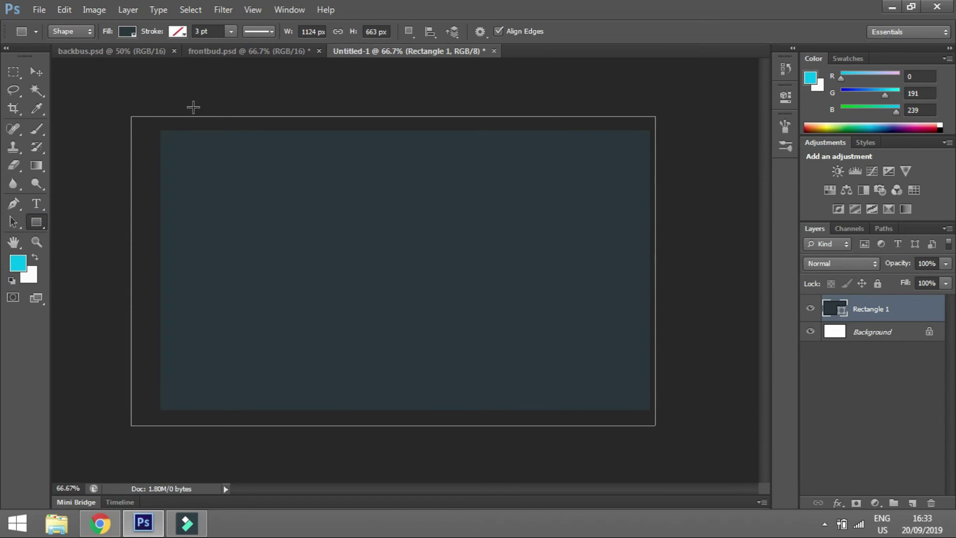
{"action": "left_click", "coordinate": [134, 33]}
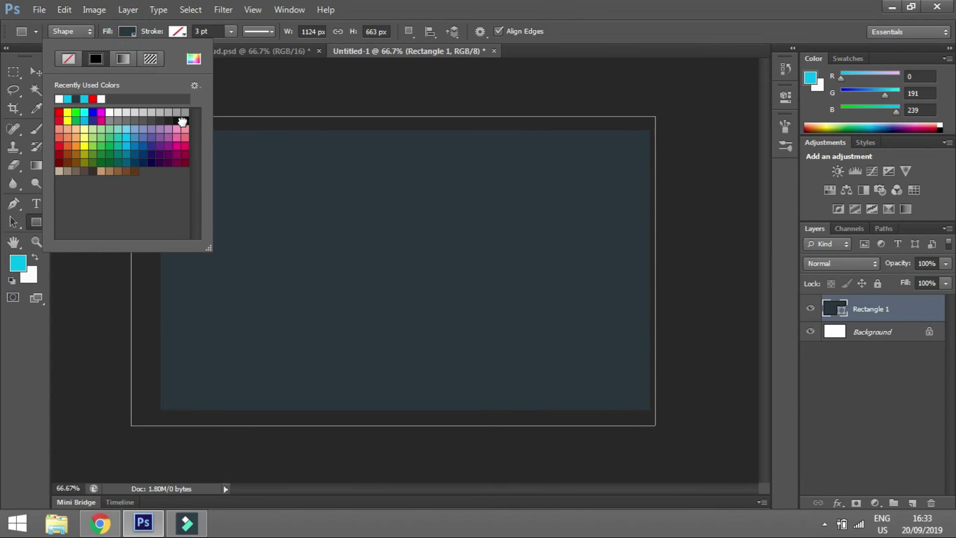
{"action": "left_click", "coordinate": [182, 122]}
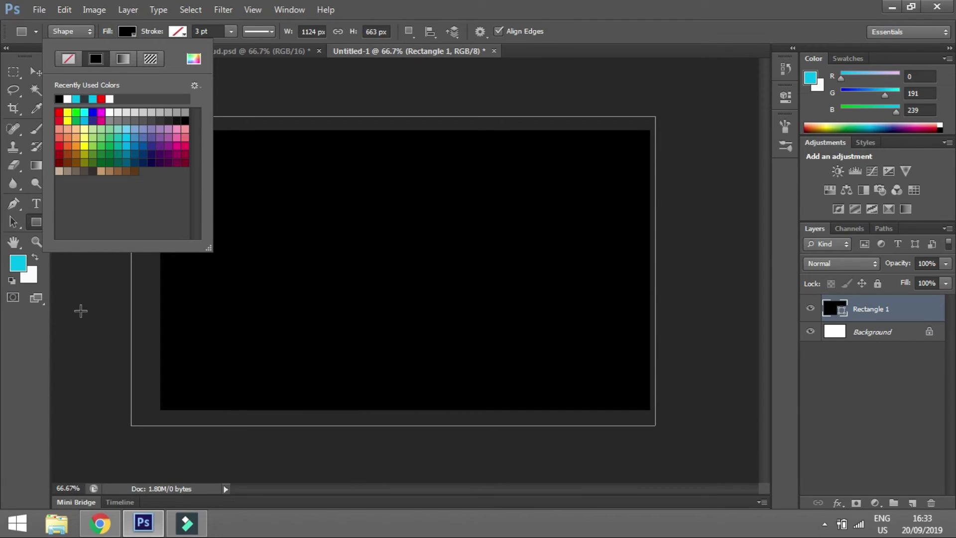
{"action": "left_click", "coordinate": [145, 376]}
{"action": "left_click_drag", "start_coordinate": [147, 377], "coordinate": [661, 415]}
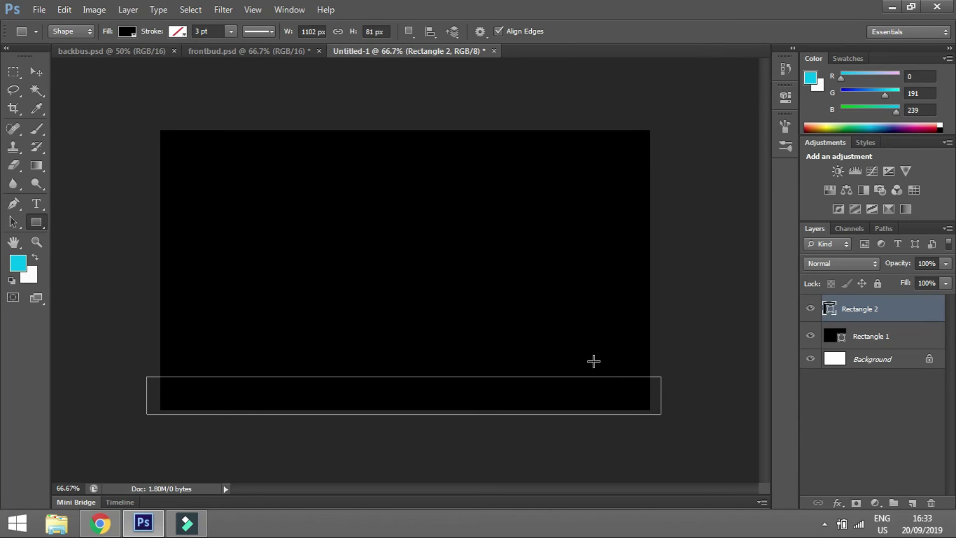
Step: Nudge the bottom strip slightly down and fill it with the sampled cyan colour
{"action": "key", "text": "v"}
{"action": "left_click_drag", "start_coordinate": [594, 385], "coordinate": [595, 387]}
{"action": "key", "text": "Down"}
{"action": "key", "text": "Down"}
{"action": "key", "text": "Down"}
{"action": "key", "text": "Down"}
{"action": "key", "text": "Down"}
{"action": "key", "text": "Down"}
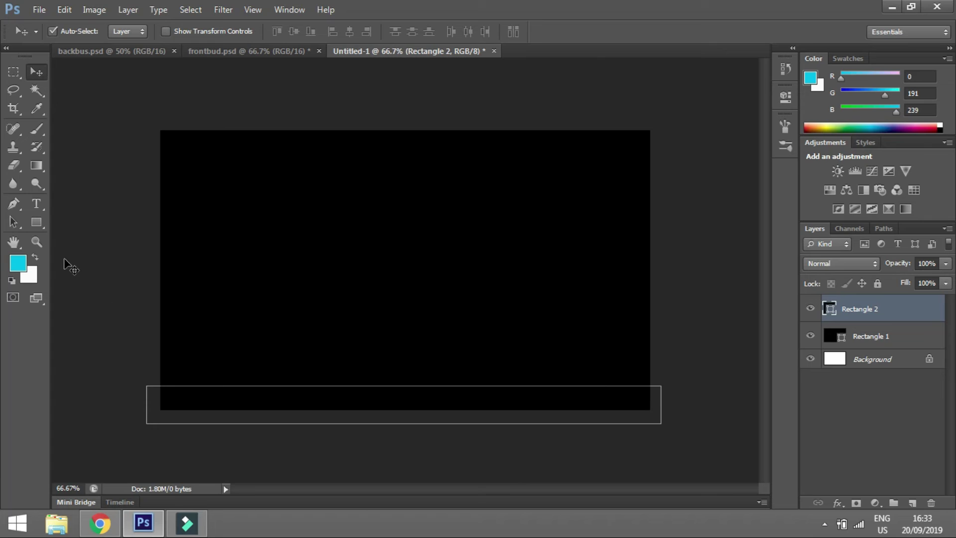
{"action": "double_click", "coordinate": [822, 314]}
{"action": "left_click", "coordinate": [19, 264]}
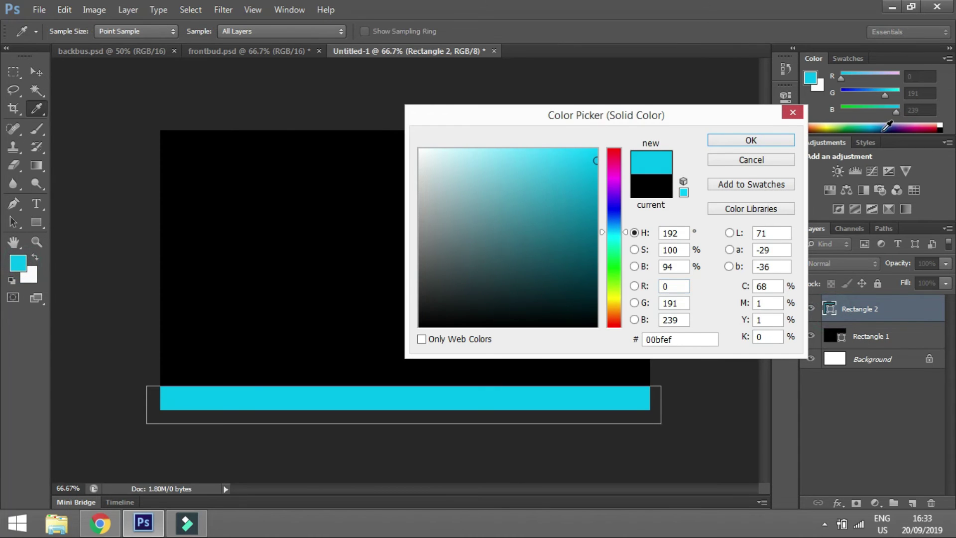
{"action": "left_click", "coordinate": [752, 140]}
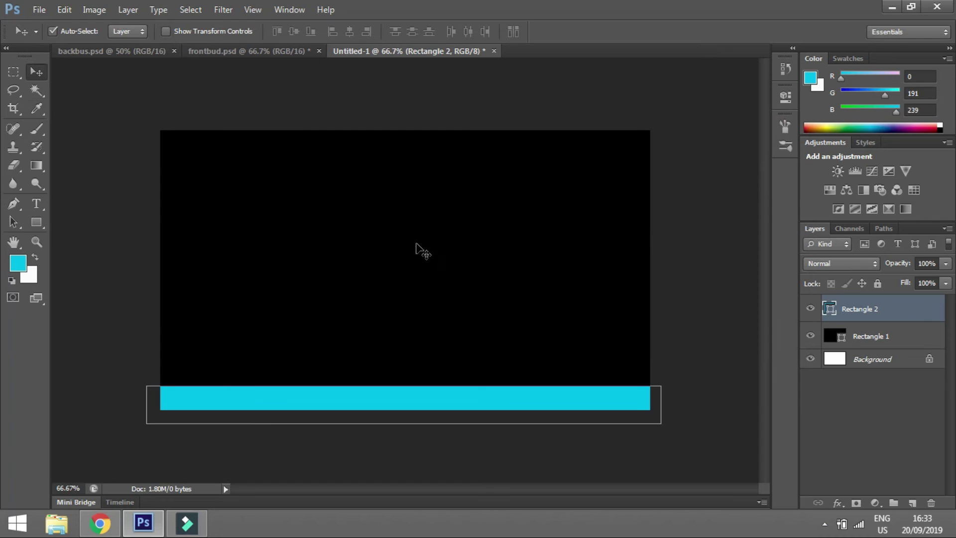
Step: Draw a horizontal line across the black back and a vertical divider dropping from it
{"action": "left_click", "coordinate": [39, 220]}
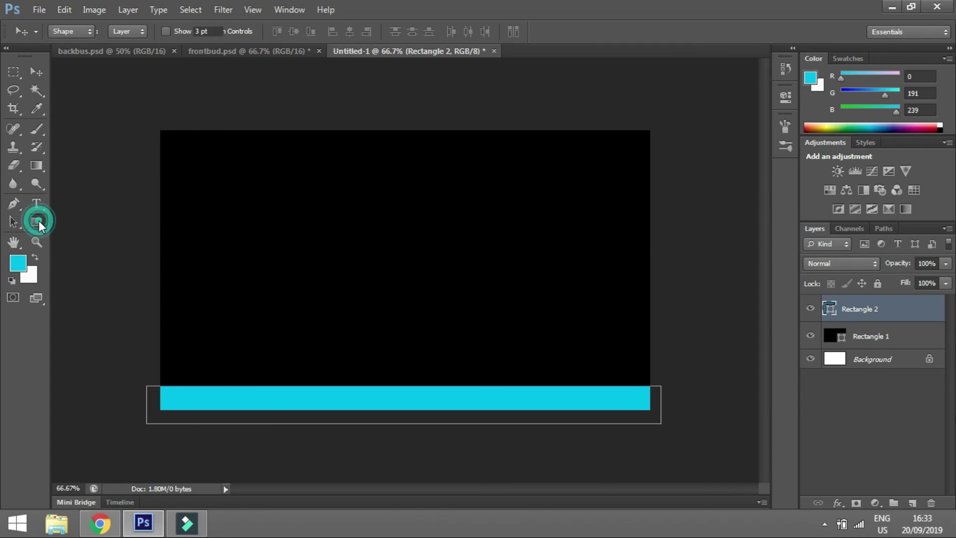
{"action": "left_click", "coordinate": [81, 273]}
{"action": "mouse_move", "coordinate": [151, 254]}
{"action": "left_mouse_down"}
{"action": "mouse_move", "coordinate": [667, 252]}
{"action": "mouse_move", "coordinate": [671, 264]}
{"action": "left_mouse_up"}
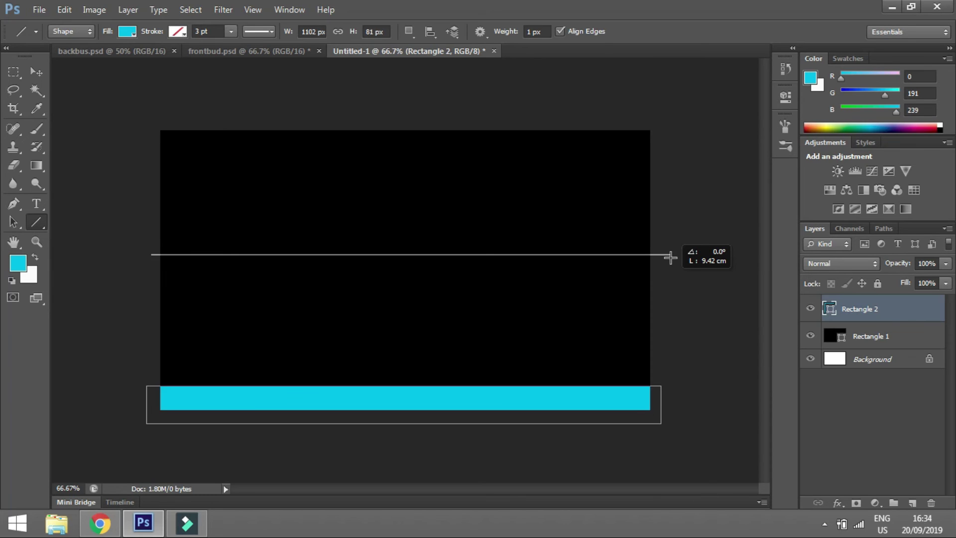
{"action": "left_click_drag", "start_coordinate": [671, 258], "coordinate": [655, 255]}
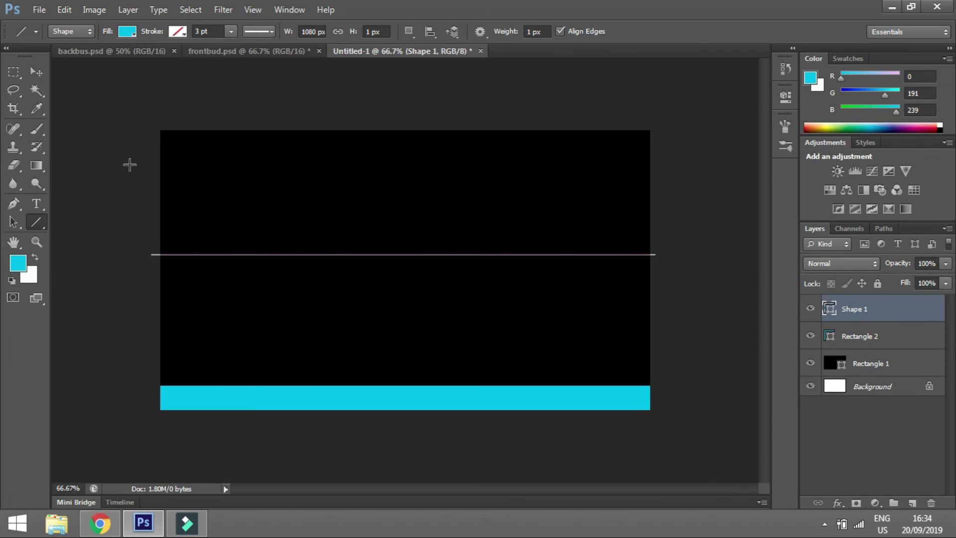
{"action": "left_click", "coordinate": [134, 35]}
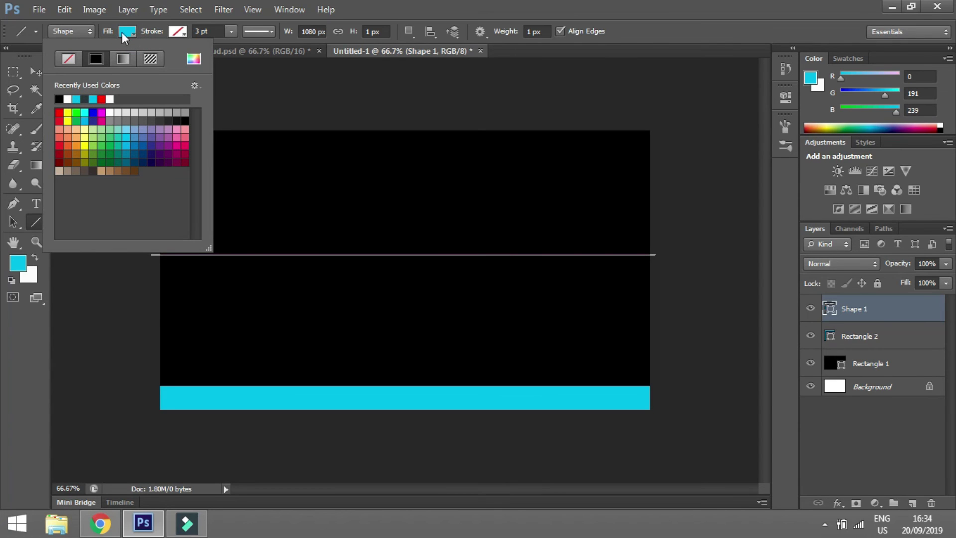
{"action": "left_click", "coordinate": [127, 33]}
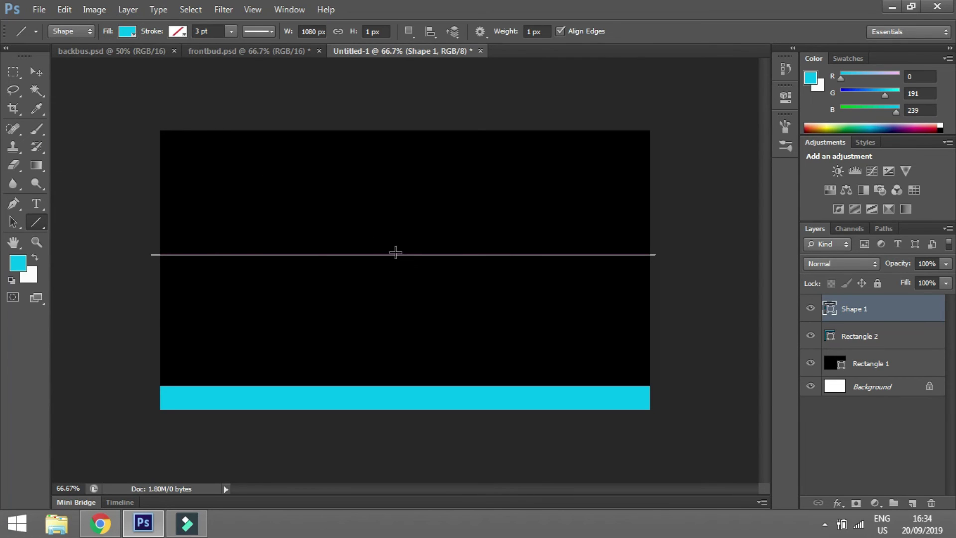
{"action": "left_click_drag", "start_coordinate": [400, 255], "coordinate": [397, 373]}
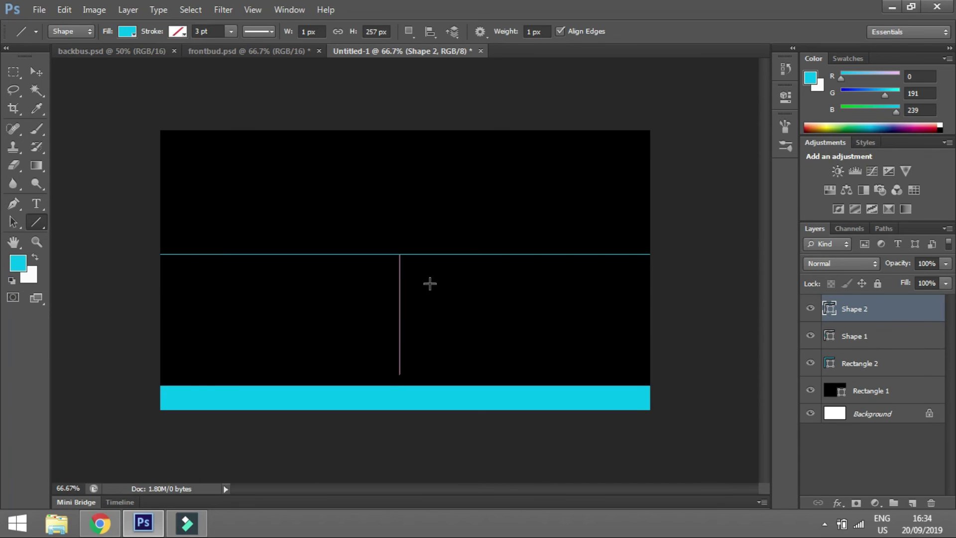
Step: Move the horizontal and vertical lines slightly upward so they meet
{"action": "key", "text": "v"}
{"action": "left_click", "coordinate": [384, 176]}
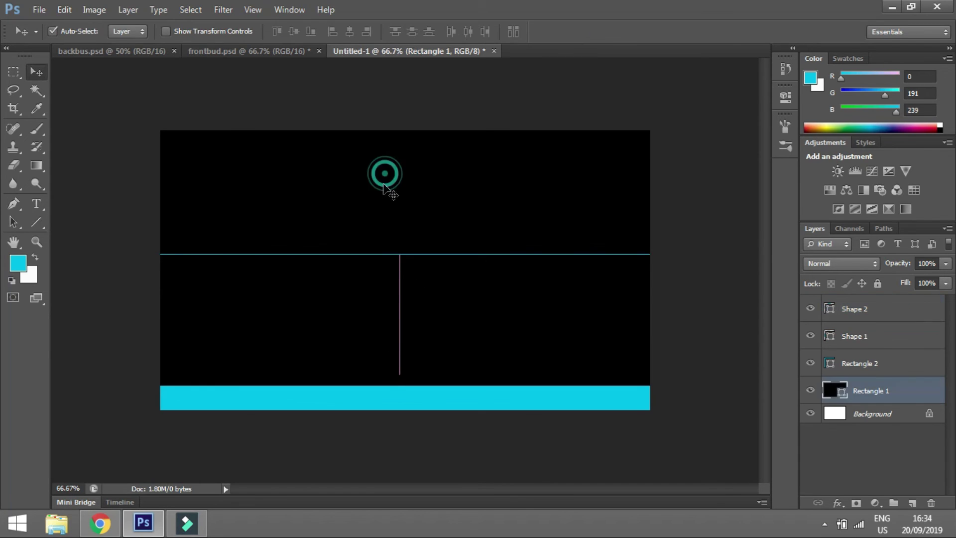
{"action": "left_click", "coordinate": [400, 264]}
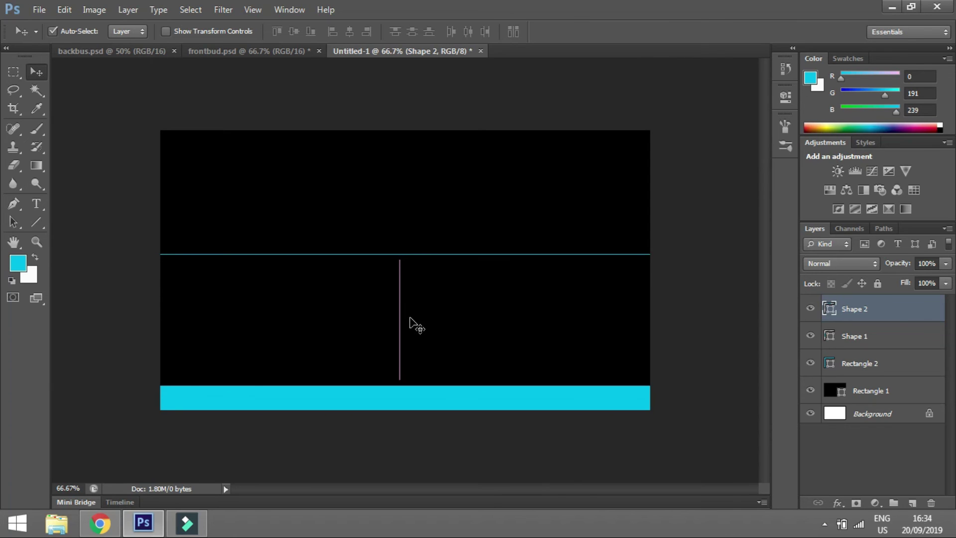
{"action": "left_click", "coordinate": [453, 233]}
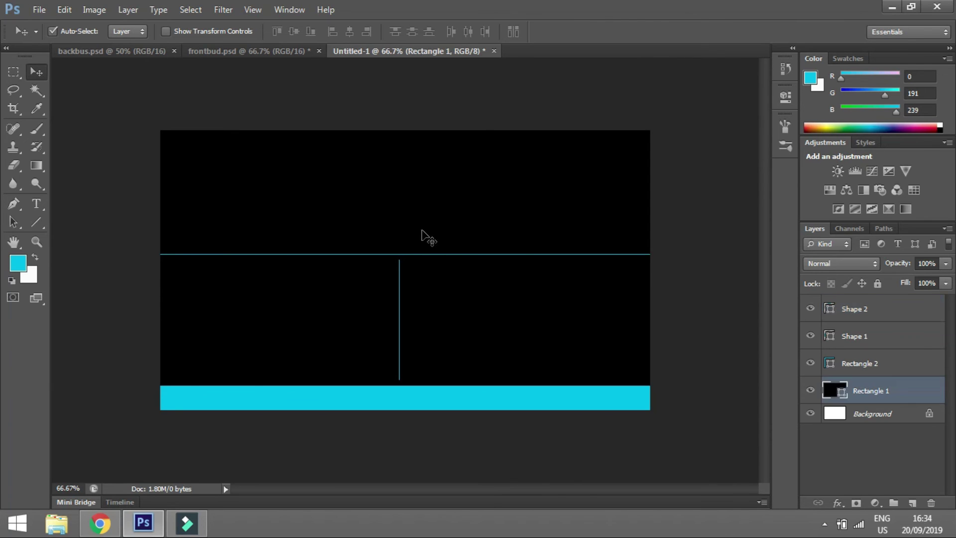
{"action": "left_click_drag", "start_coordinate": [412, 255], "coordinate": [427, 241]}
{"action": "left_click_drag", "start_coordinate": [403, 292], "coordinate": [407, 283]}
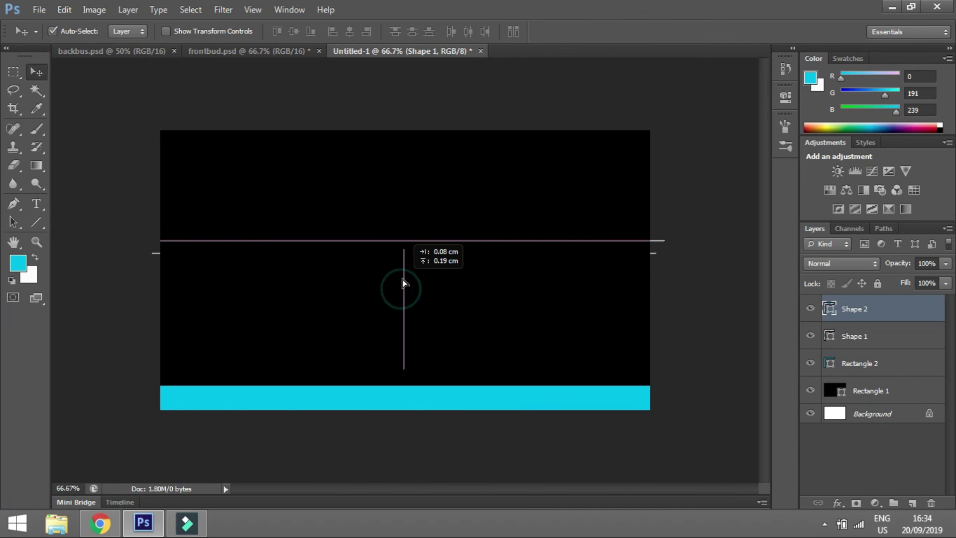
Step: Add a text layer above the horizontal line and type the title text
{"action": "key", "text": "t"}
{"action": "left_click", "coordinate": [316, 213]}
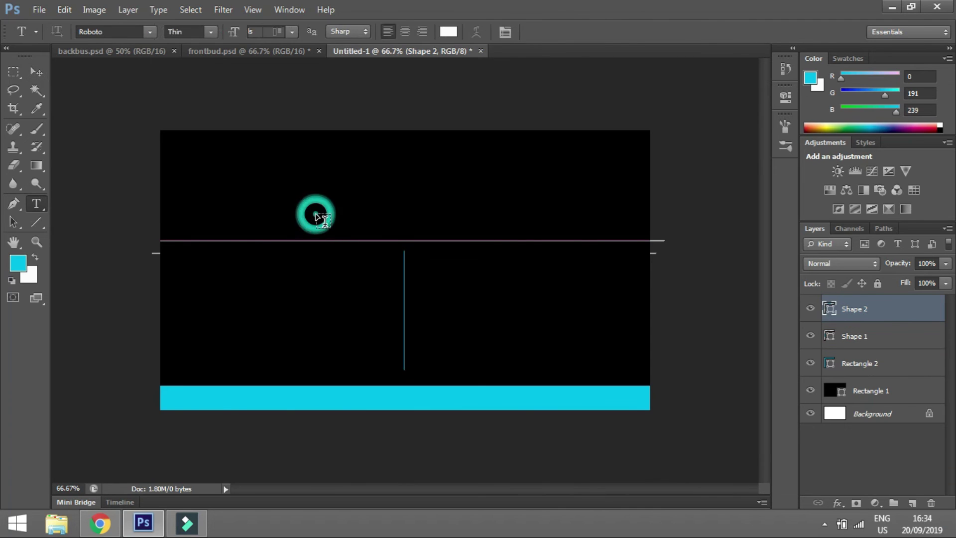
{"action": "left_click", "coordinate": [315, 213]}
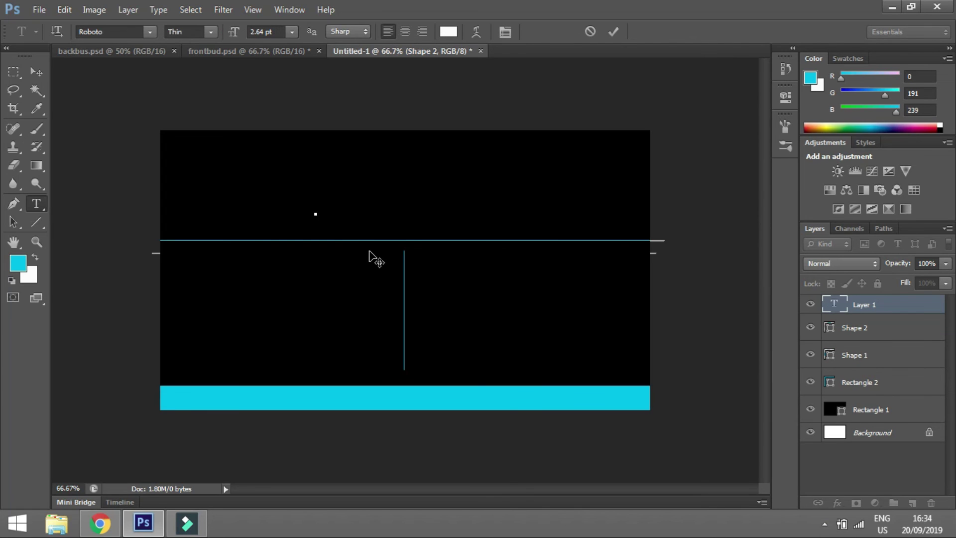
{"action": "type", "text": "ae"}
{"action": "key", "text": "ctrl"}
{"action": "left_click", "coordinate": [258, 31]}
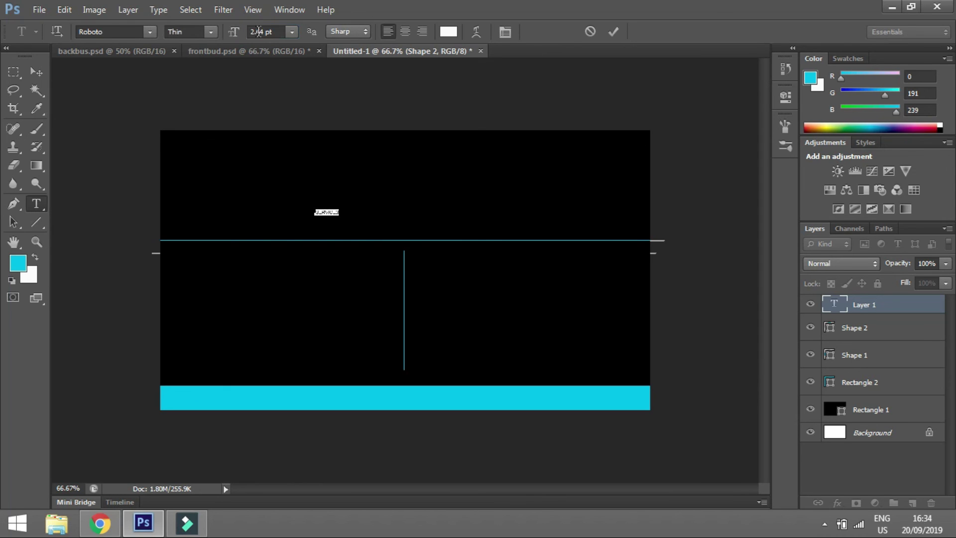
{"action": "key", "text": "Escape"}
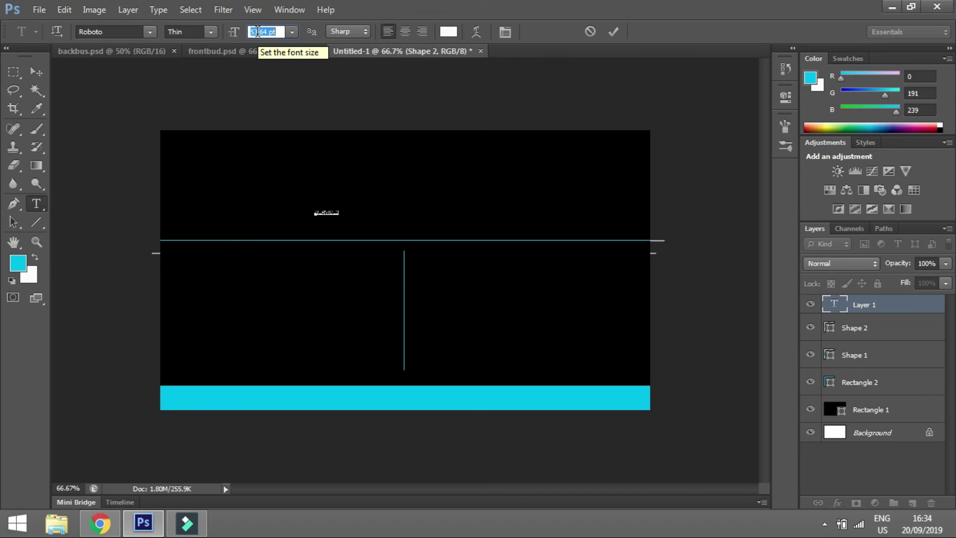
Step: Resize the Services title, reposition it above the line, and paste in an arrow bullet
{"action": "left_click", "coordinate": [328, 212]}
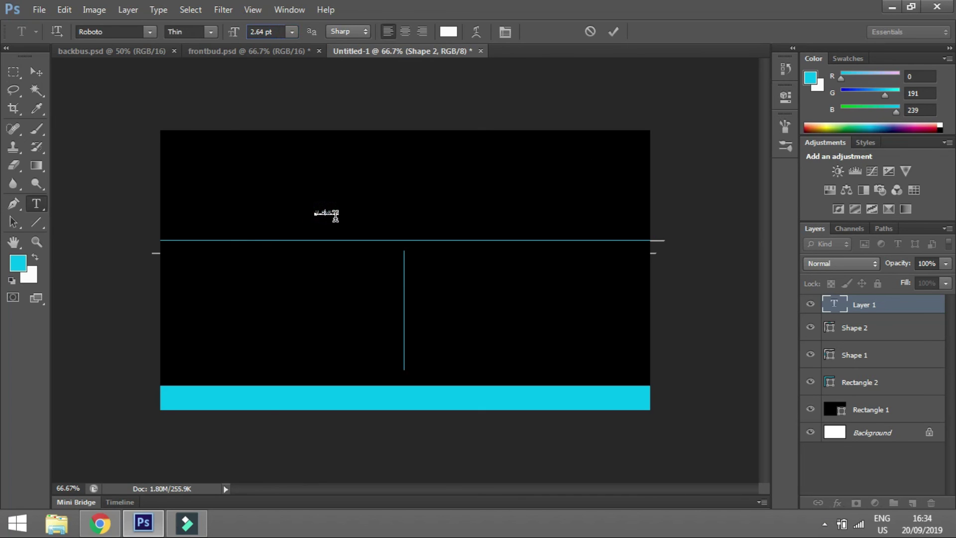
{"action": "double_click", "coordinate": [334, 215]}
{"action": "left_click", "coordinate": [272, 31]}
{"action": "type", "text": "1"}
{"action": "key", "text": "Return"}
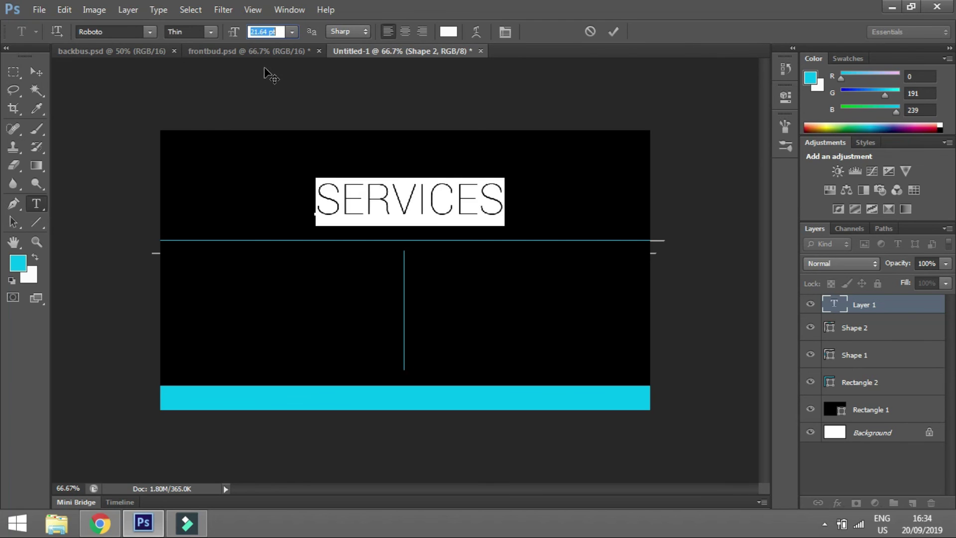
{"action": "key", "text": "shift+Down"}
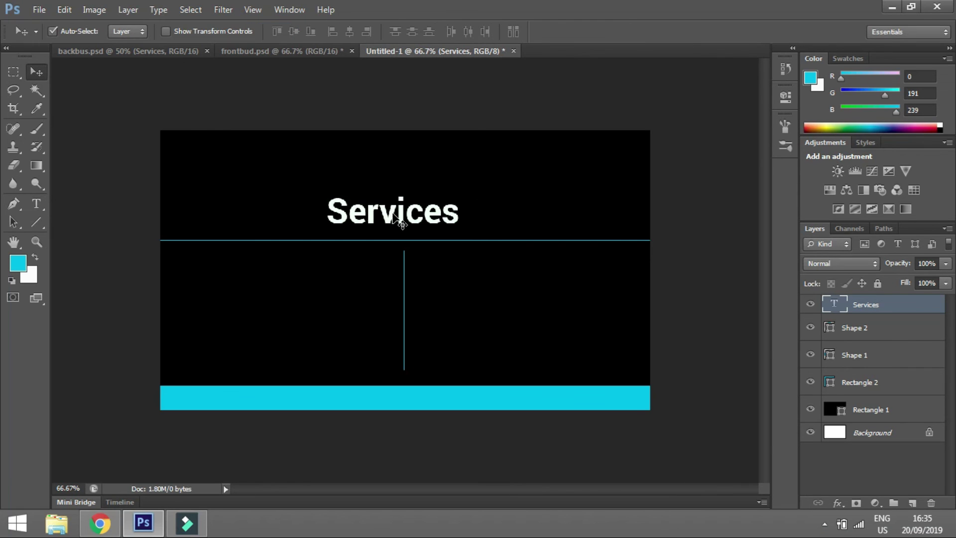
{"action": "left_click_drag", "start_coordinate": [374, 199], "coordinate": [407, 212]}
{"action": "left_click", "coordinate": [396, 210]}
{"action": "key", "text": "ctrl+v"}
Step: Duplicate the arrow bullet down the left column and shift one copy into the right column
{"action": "left_click", "coordinate": [175, 291], "text": "alt"}
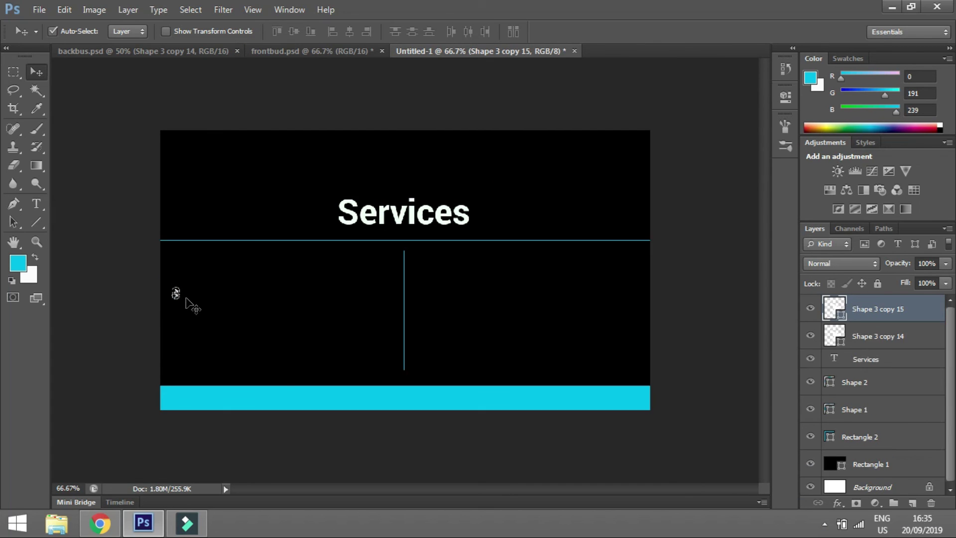
{"action": "key", "text": "shift+alt+Down"}
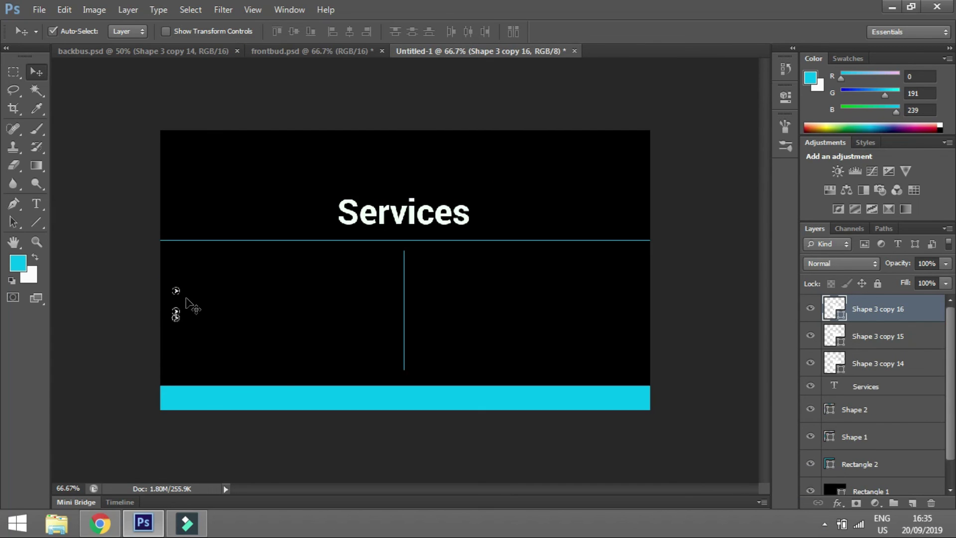
{"action": "key", "text": "shift+alt+Down"}
{"action": "key", "text": "shift+Down"}
{"action": "key", "text": "shift+Down"}
{"action": "key", "text": "shift+Down"}
{"action": "key", "text": "shift+Down"}
{"action": "key", "text": "shift+Down"}
{"action": "key", "text": "alt+Down"}
{"action": "key", "text": "shift+Right"}
{"action": "key", "text": "shift+Right"}
{"action": "key", "text": "shift+Right"}
{"action": "key", "text": "shift+Right"}
{"action": "key", "text": "shift+Right"}
{"action": "key", "text": "shift+Right"}
{"action": "key", "text": "shift+Right"}
{"action": "key", "text": "shift+Right"}
{"action": "key", "text": "shift+Right"}
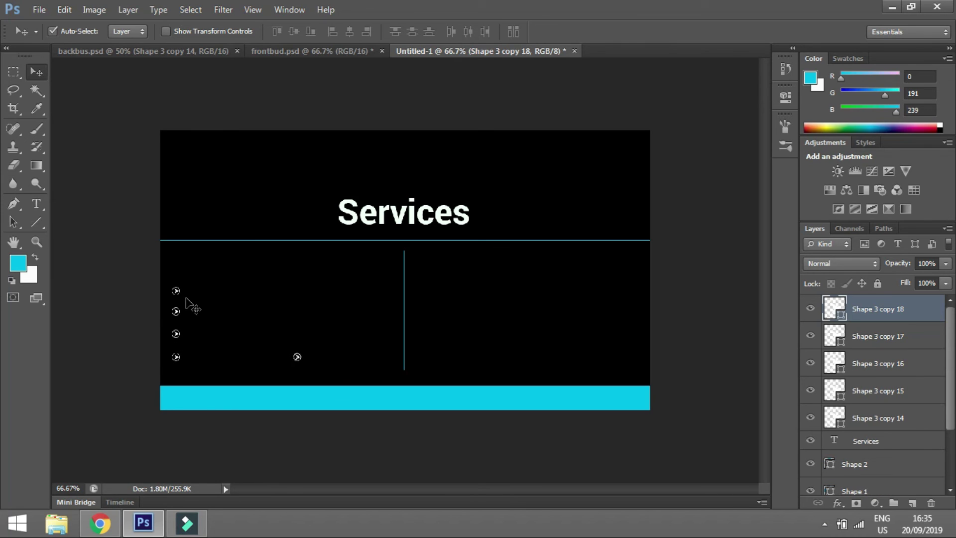
{"action": "key", "text": "shift+Right"}
{"action": "key", "text": "shift+Right"}
{"action": "key", "text": "shift+Right"}
Step: Copy the third and second arrows across into the right column beside the divider
{"action": "left_click", "coordinate": [175, 335]}
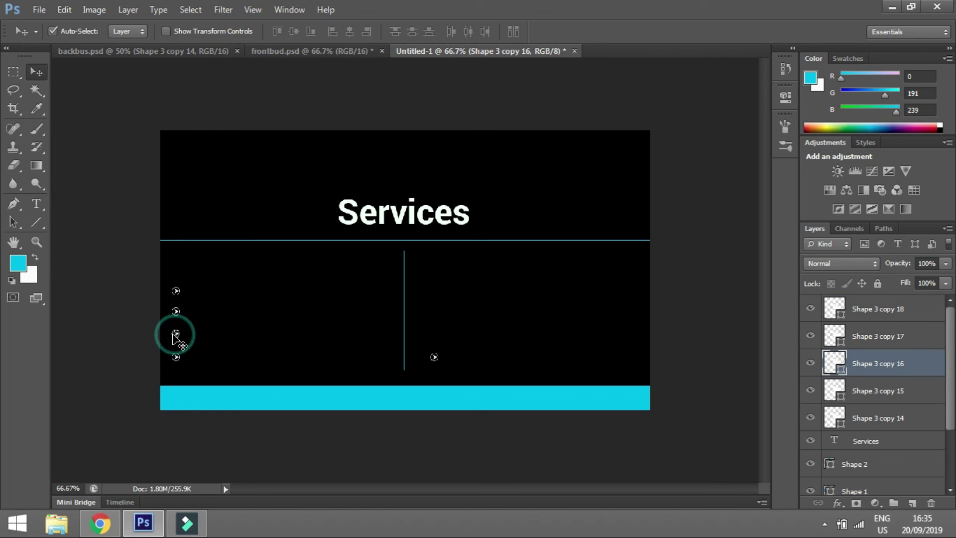
{"action": "key", "text": "ctrl+j"}
{"action": "key", "text": "shift+Right"}
{"action": "key", "text": "shift+Right"}
{"action": "key", "text": "shift+Right"}
{"action": "key", "text": "shift+Right"}
{"action": "key", "text": "shift+Right"}
{"action": "key", "text": "shift+Right"}
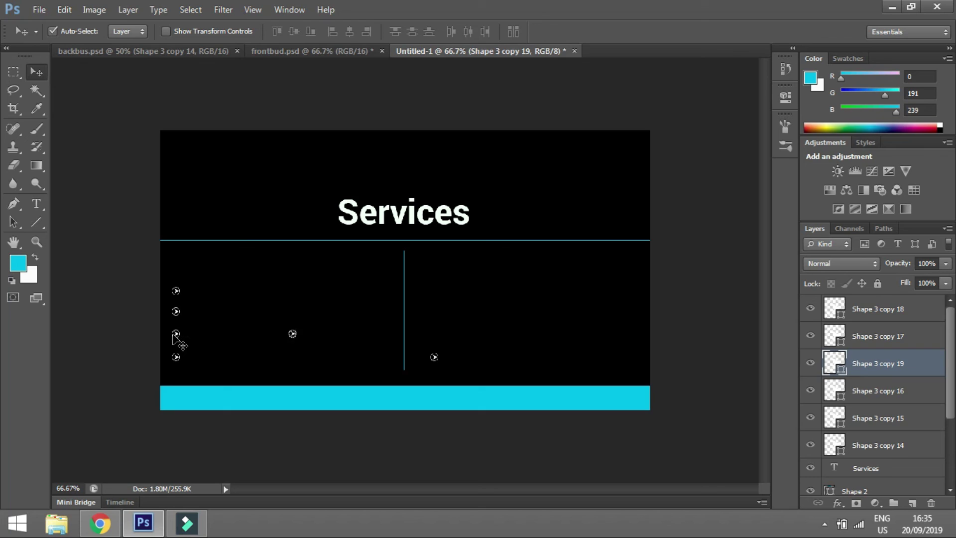
{"action": "key", "text": "shift+Right"}
{"action": "key", "text": "shift+Right"}
{"action": "key", "text": "shift+Right"}
{"action": "left_click", "coordinate": [175, 311]}
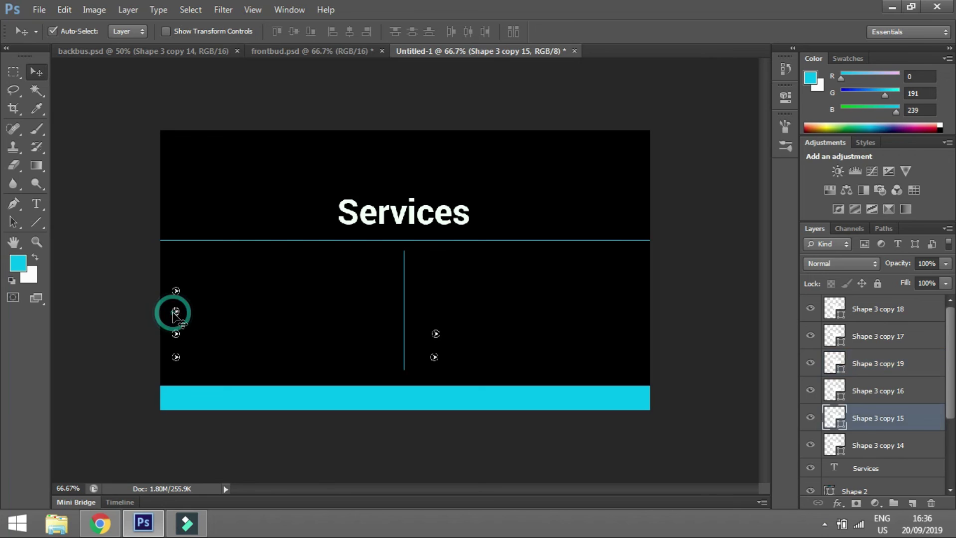
{"action": "key", "text": "ctrl+j"}
{"action": "key", "text": "shift+Right"}
{"action": "key", "text": "shift+Right"}
{"action": "key", "text": "shift+Right"}
{"action": "key", "text": "shift+Right"}
{"action": "key", "text": "shift+Right"}
{"action": "key", "text": "shift+Right"}
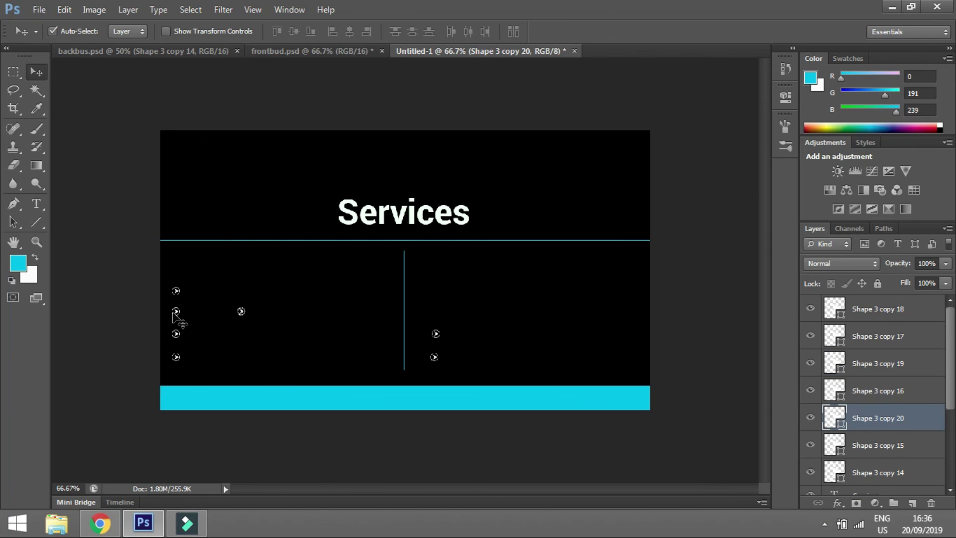
{"action": "key", "text": "shift+Right"}
{"action": "key", "text": "shift+Right"}
{"action": "key", "text": "shift+Right"}
{"action": "key", "text": "shift+Right"}
{"action": "left_click", "coordinate": [176, 291]}
Step: Duplicate the top arrow bullet, then zoom and pan in on the service lists
{"action": "key", "text": "ctrl+j"}
{"action": "key", "text": "shift+Right"}
{"action": "key", "text": "shift+Right"}
{"action": "key", "text": "shift+Right"}
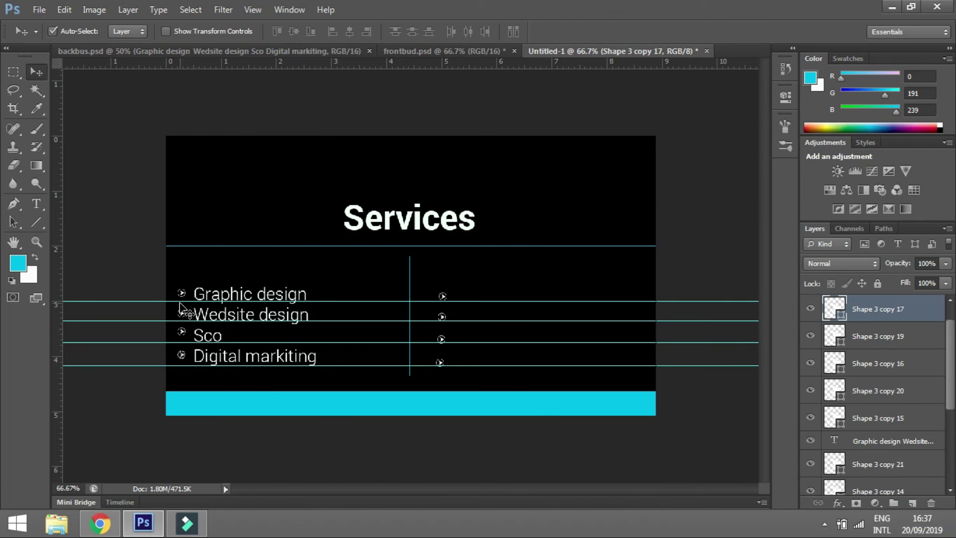
{"action": "scroll", "coordinate": [321, 288], "scroll_direction": "up", "scroll_amount": 3}
{"action": "left_click_drag", "start_coordinate": [179, 297], "coordinate": [365, 298]}
{"action": "left_click_drag", "start_coordinate": [284, 296], "coordinate": [287, 400]}
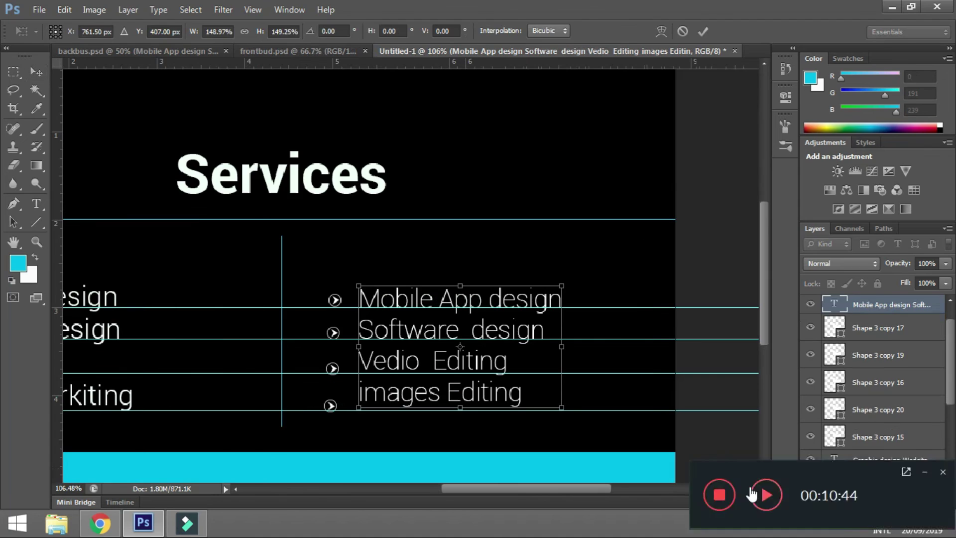
Step: Commit the resized right list and align the Vedio Editing and images Editing arrows
{"action": "left_click", "coordinate": [752, 494]}
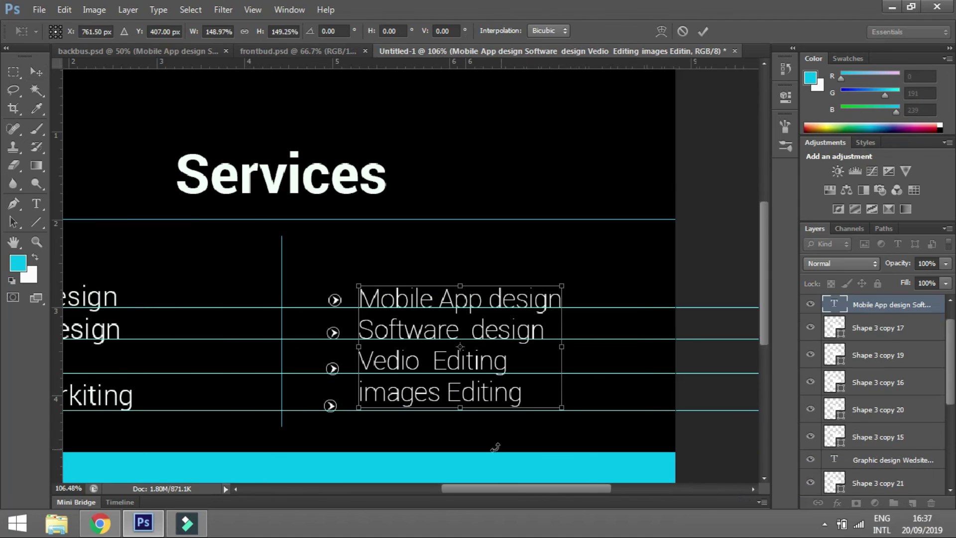
{"action": "left_click", "coordinate": [704, 31]}
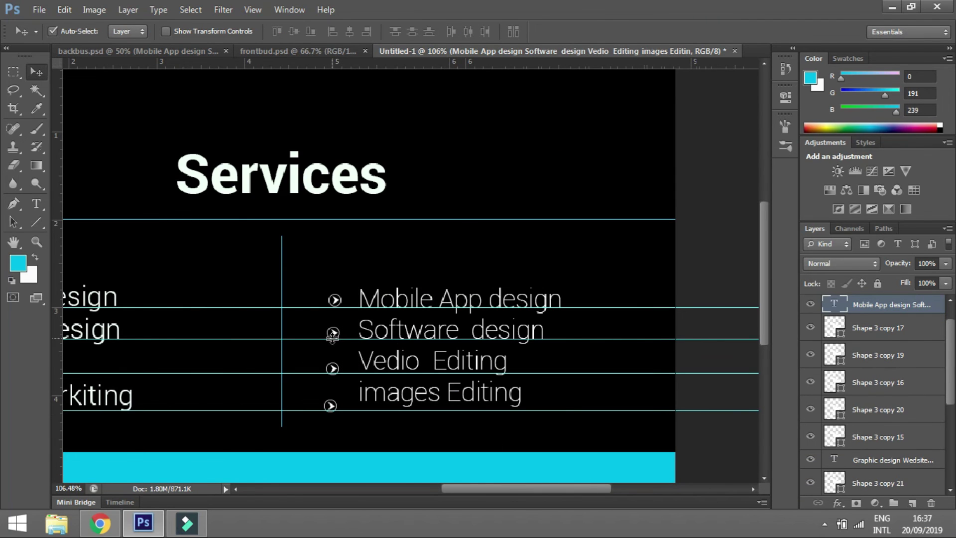
{"action": "left_click_drag", "start_coordinate": [332, 369], "coordinate": [335, 370]}
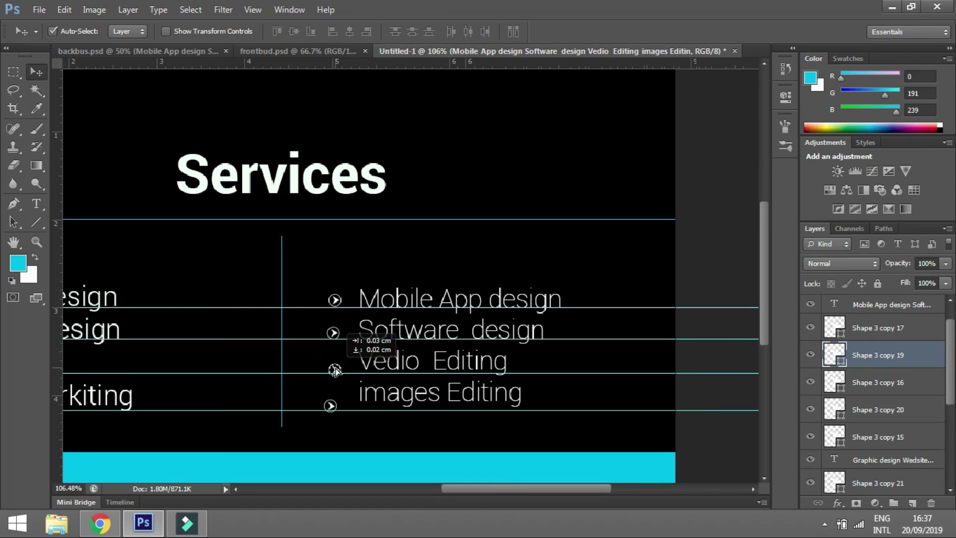
{"action": "left_click_drag", "start_coordinate": [330, 405], "coordinate": [335, 398]}
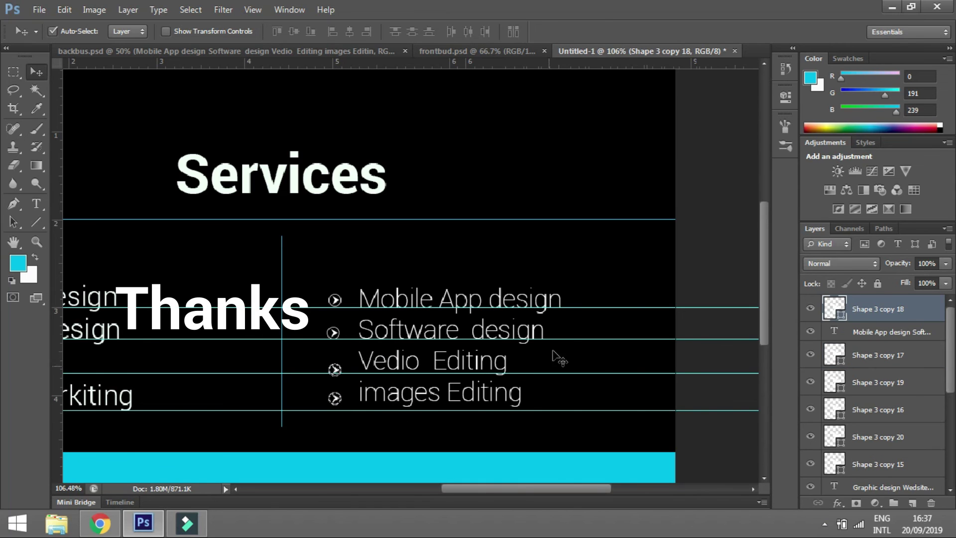
{"action": "scroll", "coordinate": [520, 358], "scroll_direction": "down", "scroll_amount": 2, "text": "alt"}
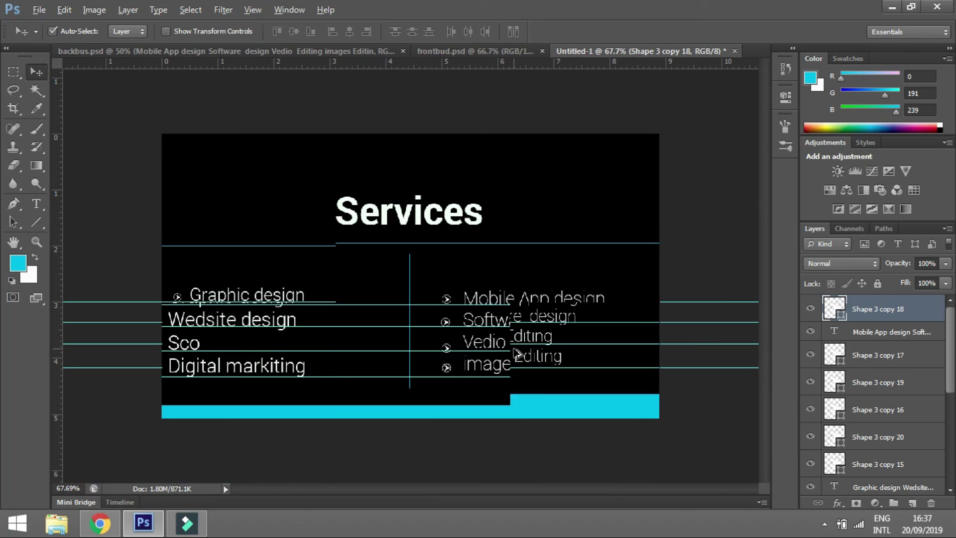